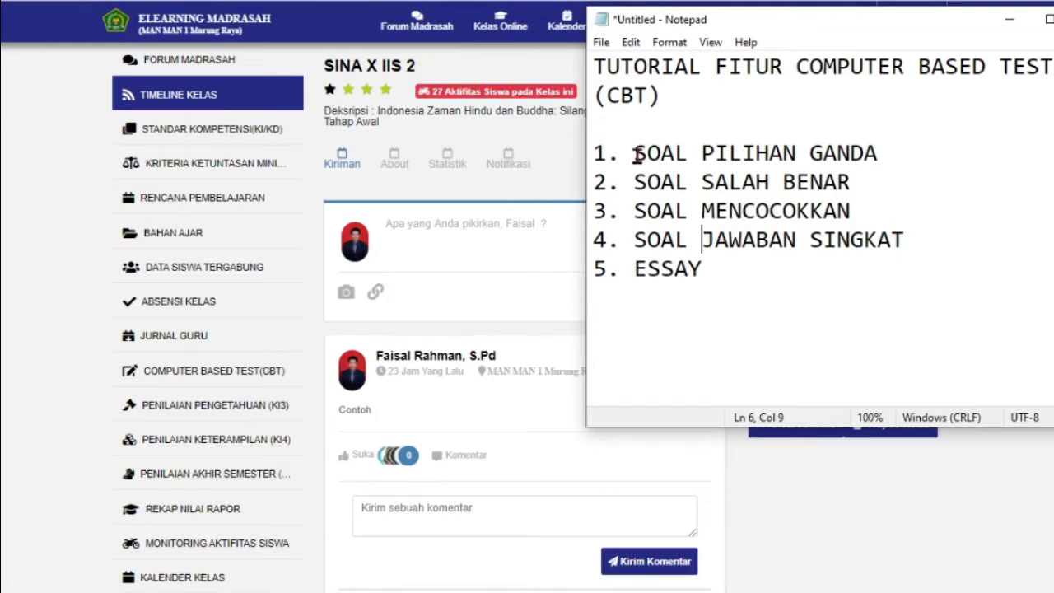
Create a new CBT exam for the SINA X IIS 2 class and view the instructions for making CBT questions
left_click_drag(636, 155, 888, 155)
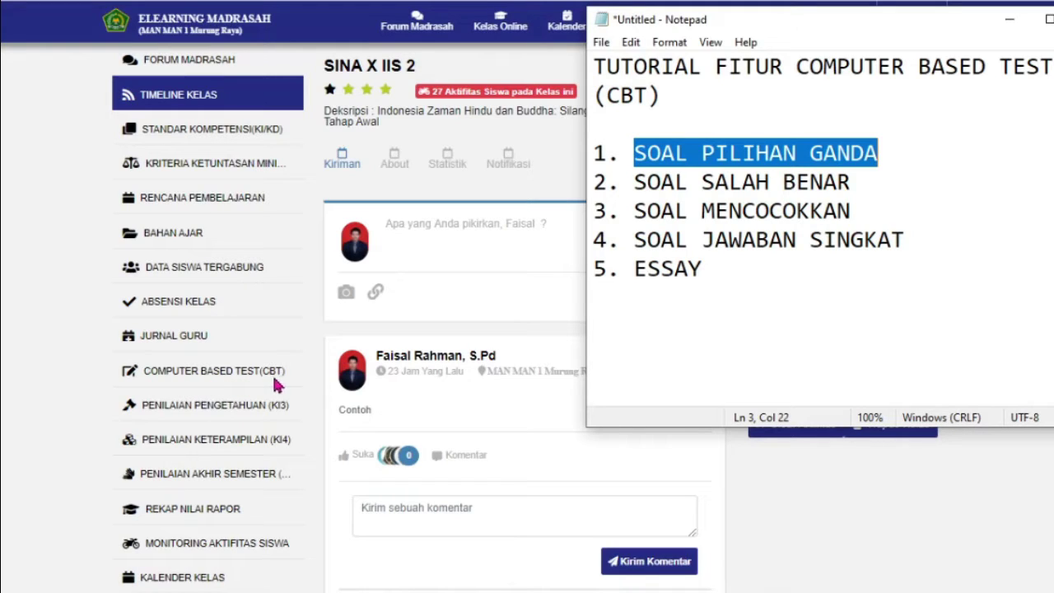
left_click(167, 379)
left_click(168, 379)
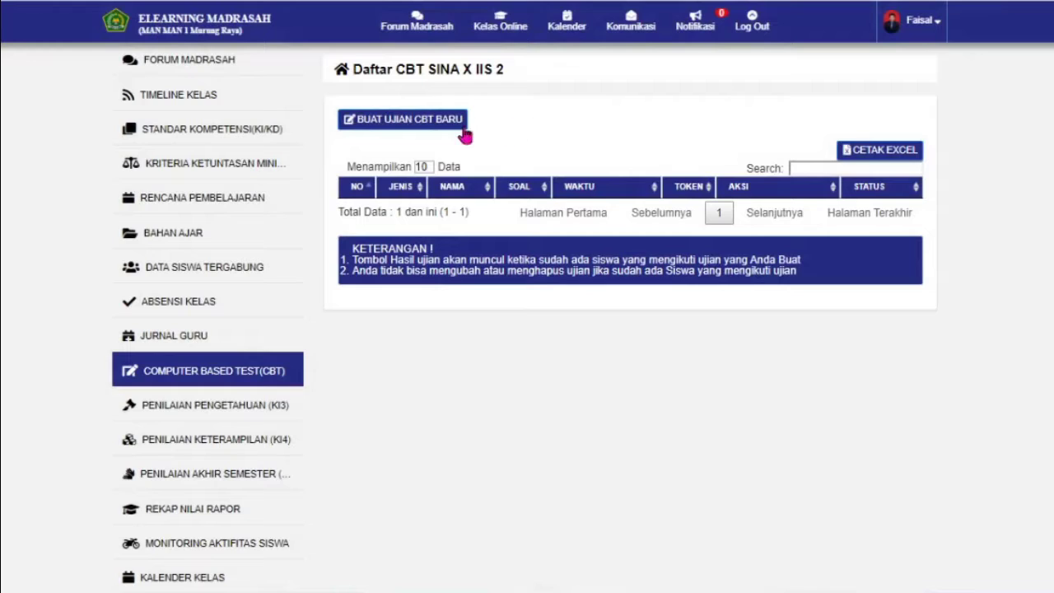
left_click(385, 134)
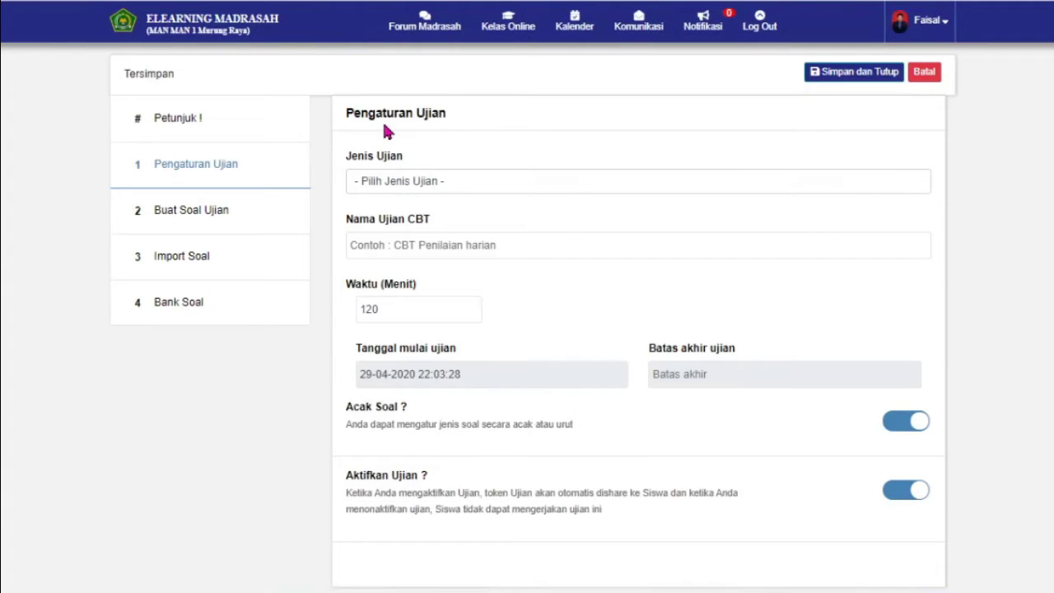
left_click(177, 123)
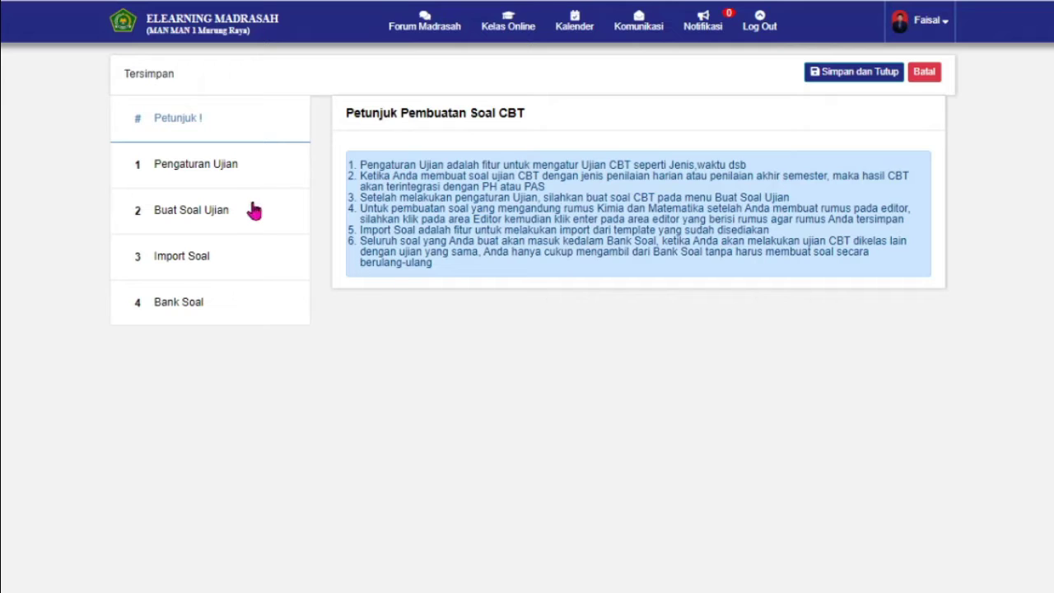
Return to the exam settings and set the exam type to Kuis
left_click(238, 182)
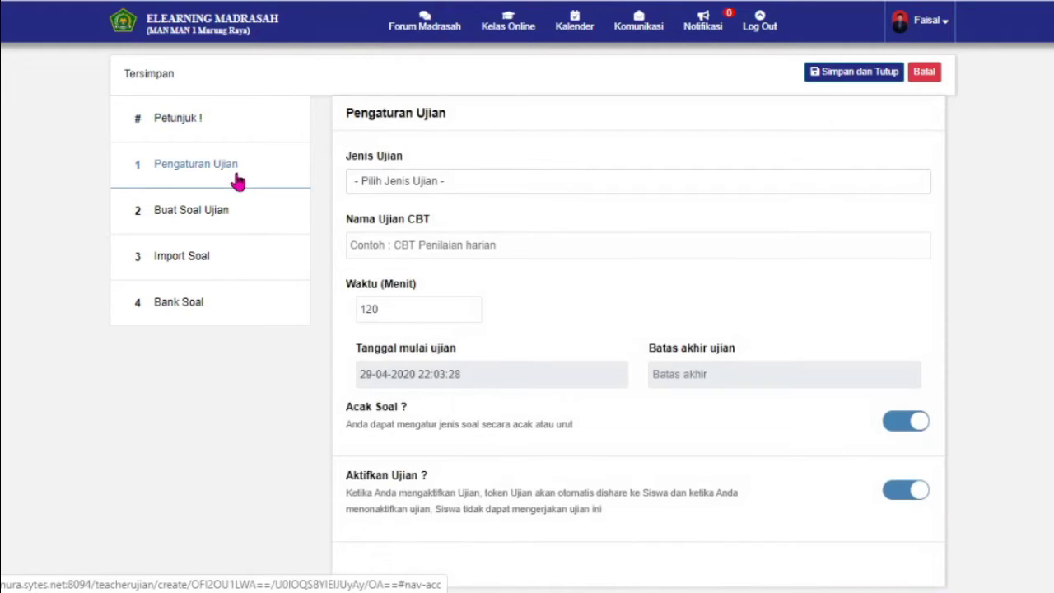
left_click(521, 176)
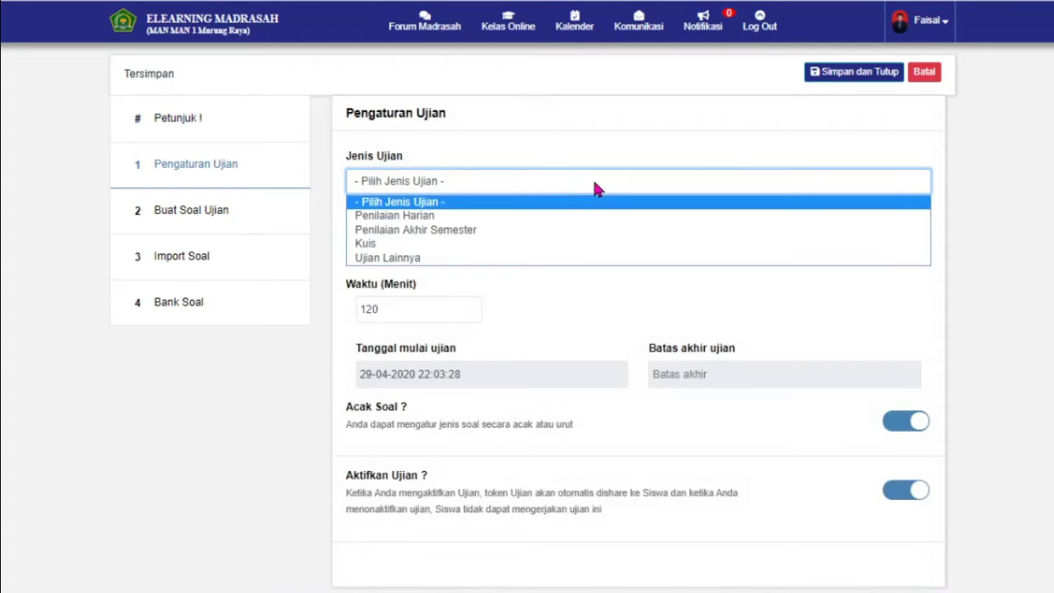
left_click(558, 244)
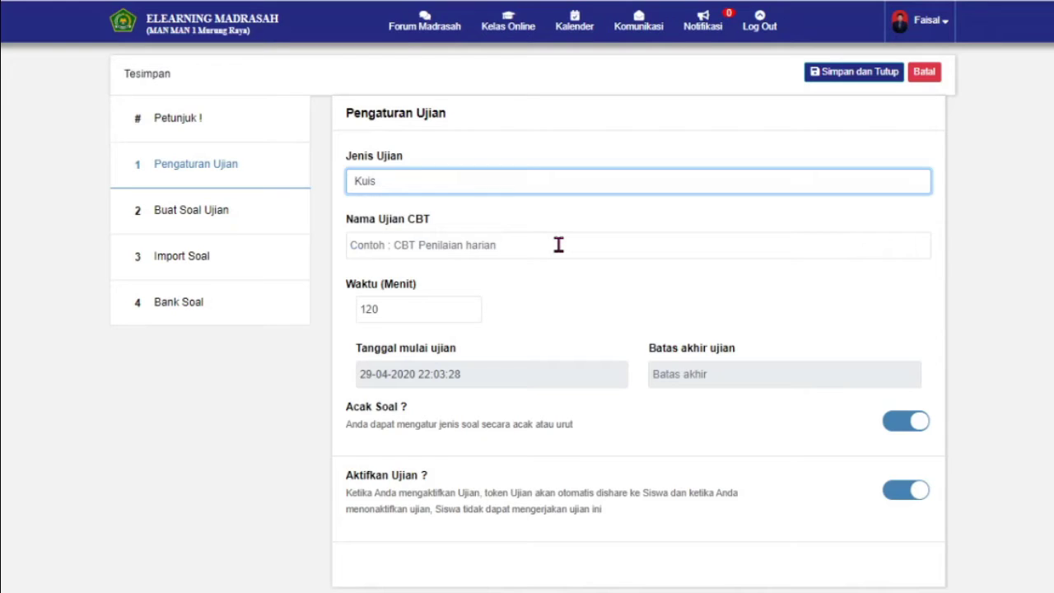
Name the CBT exam "Latihan Materi Pertemuan 1"
left_click(538, 244)
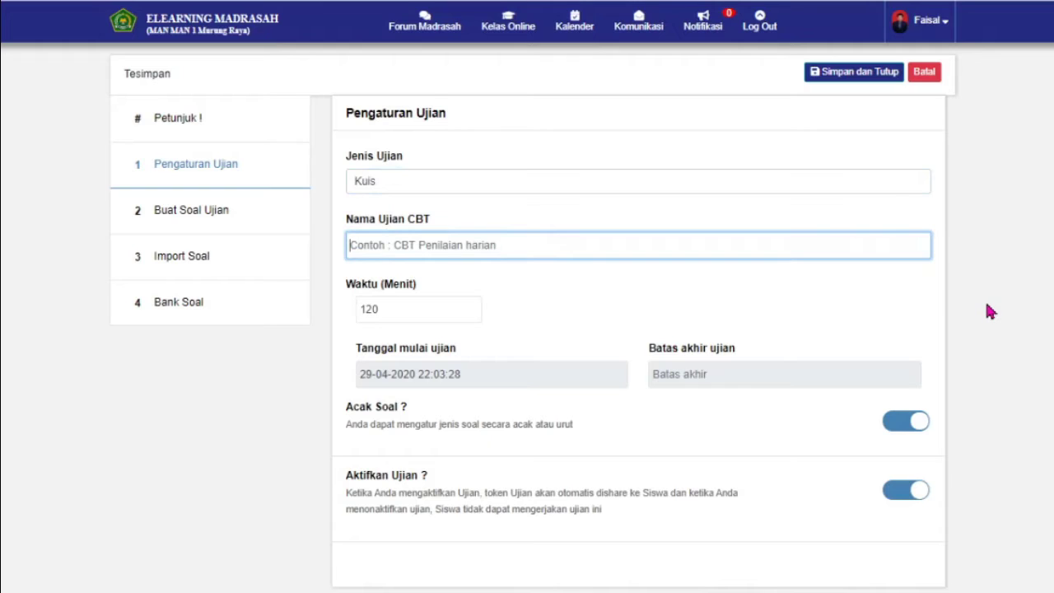
type("PTS")
key("BackSpace")
key("BackSpace")
key("BackSpace")
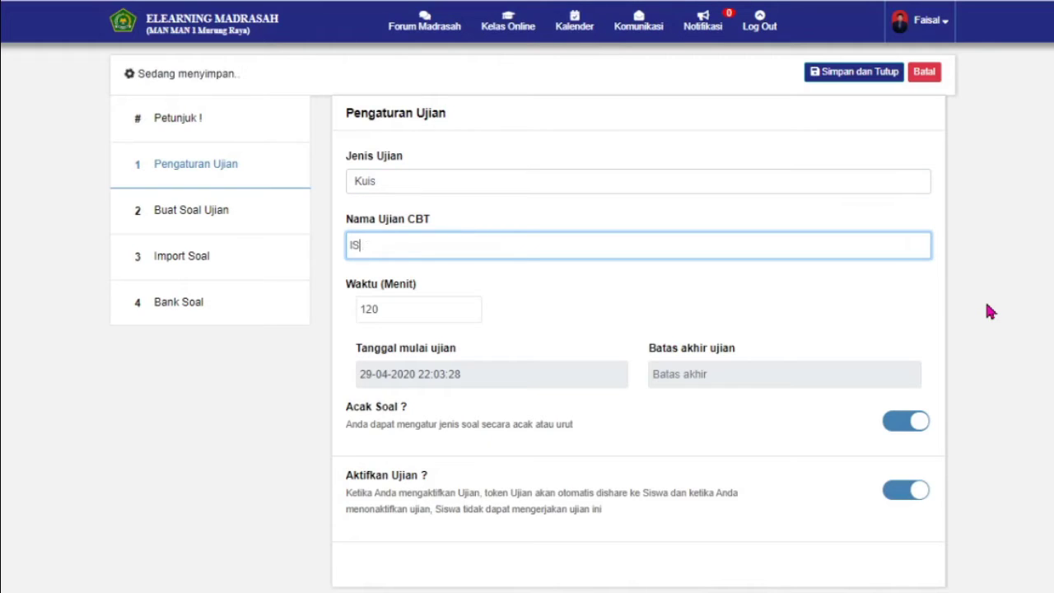
type("Latihan ")
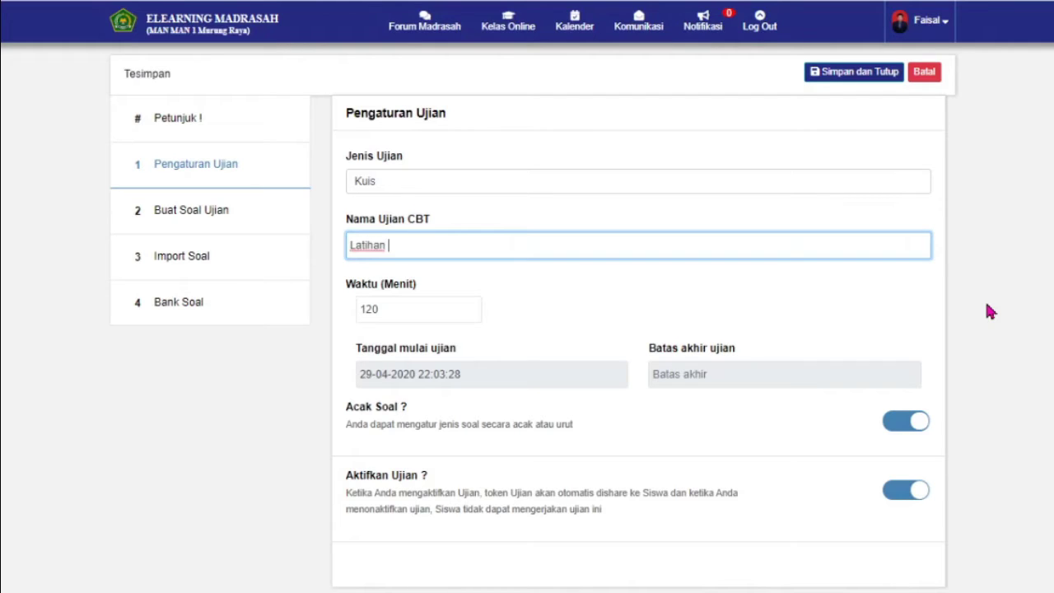
type("Materi Pertemuan 1")
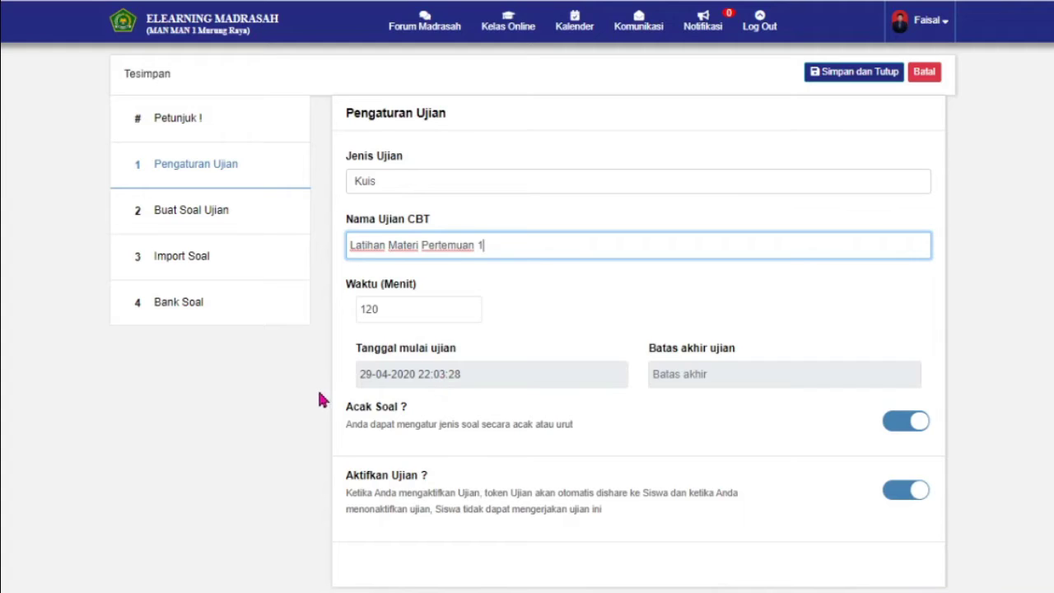
left_click(716, 374)
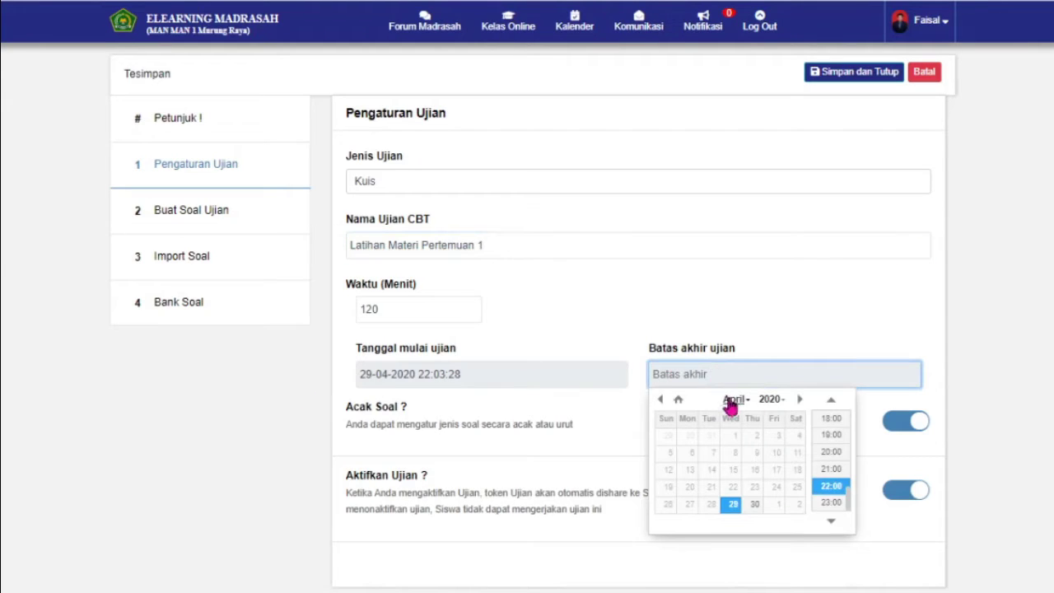
left_click(757, 507)
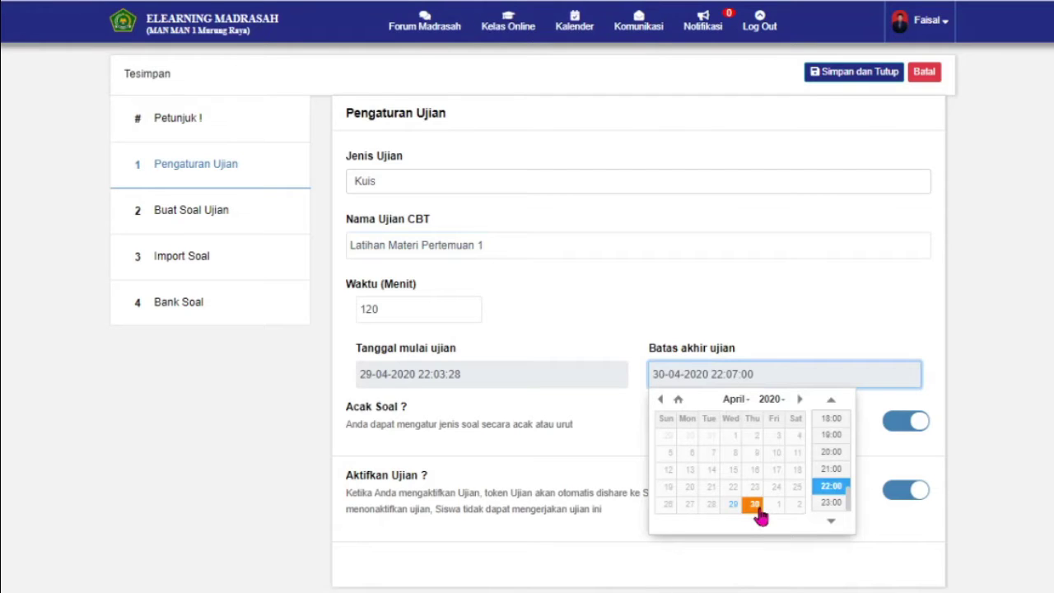
left_click(655, 554)
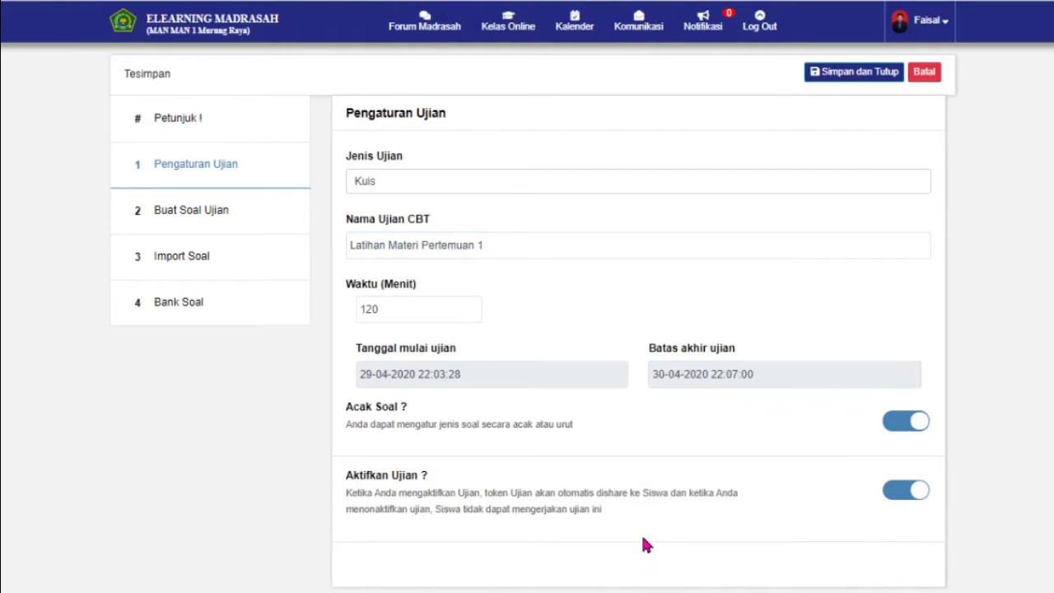
left_click(735, 378)
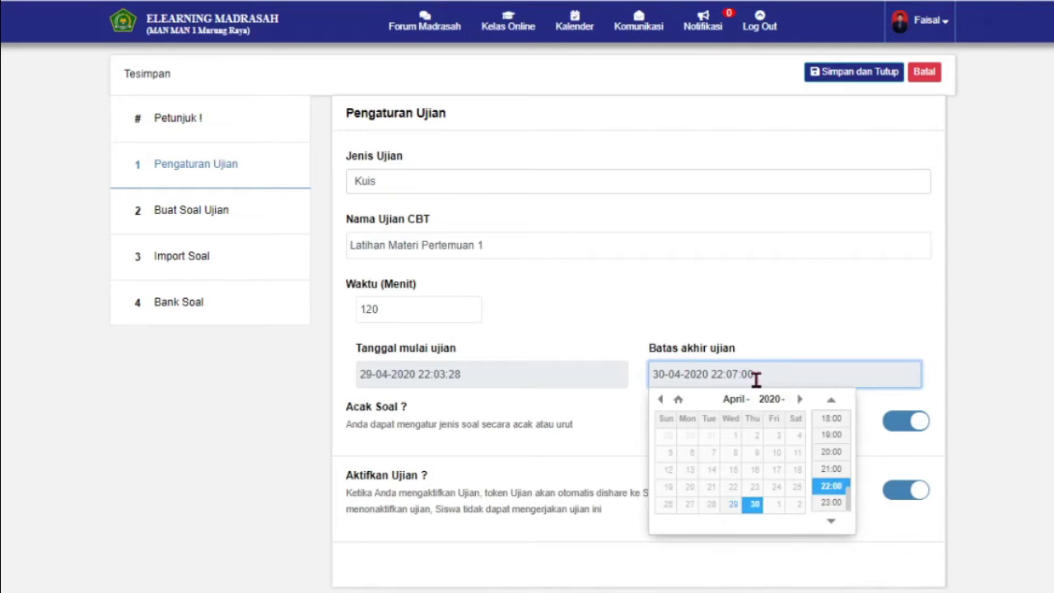
left_click(842, 502)
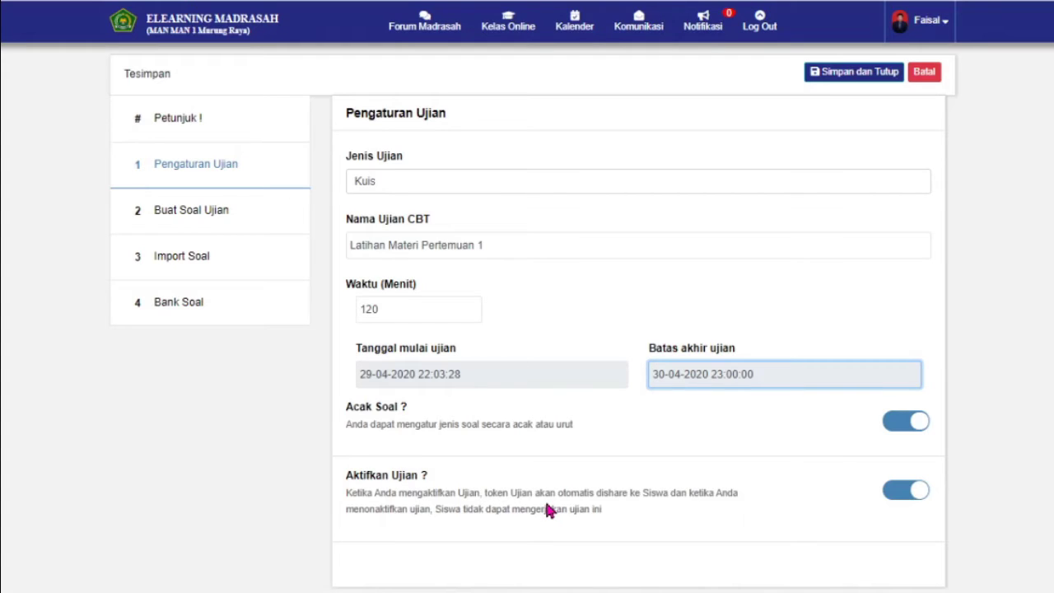
left_click(895, 425)
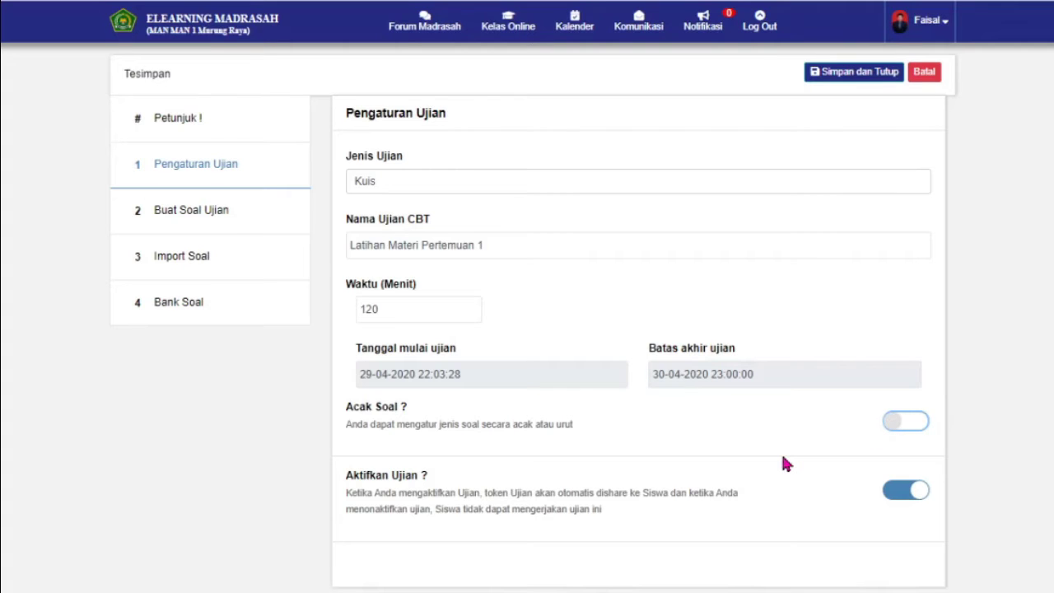
Check the question type list in Notepad, and set exam question 1 to Pilihan Ganda (Multiple Choice)
left_click(622, 592)
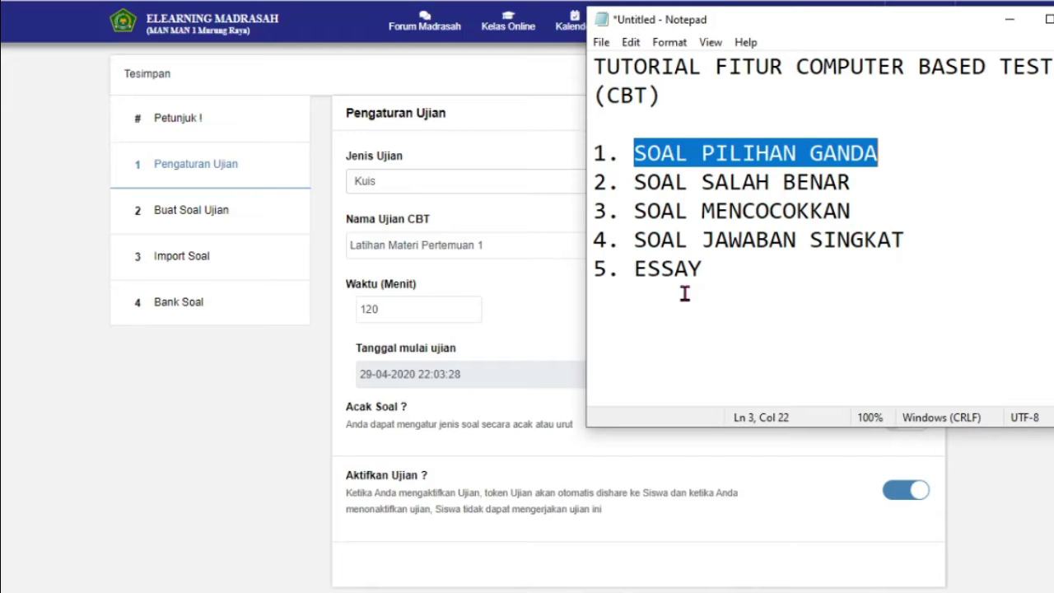
left_click(229, 396)
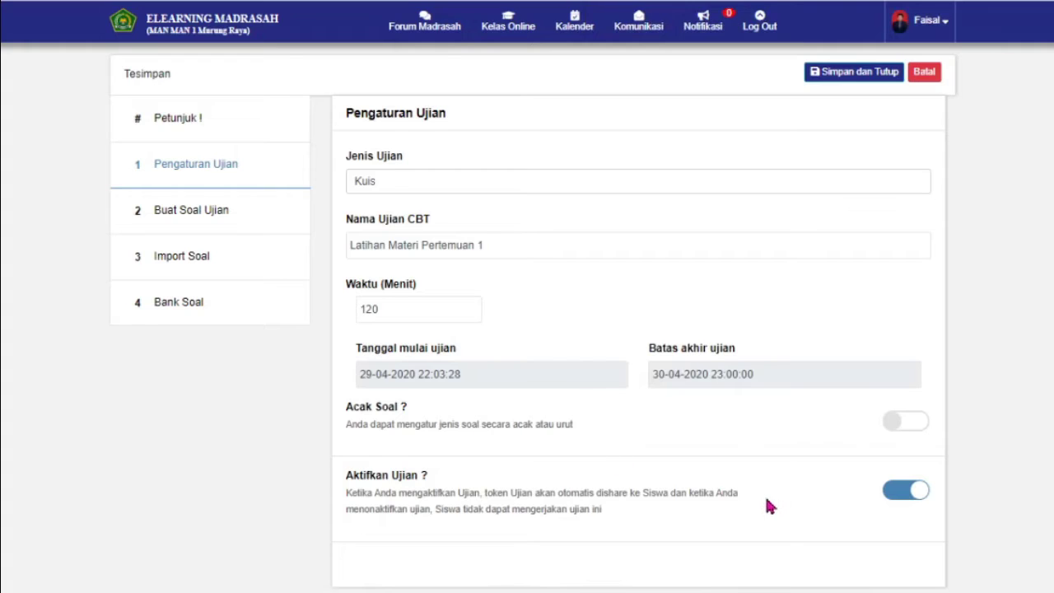
left_click(206, 224)
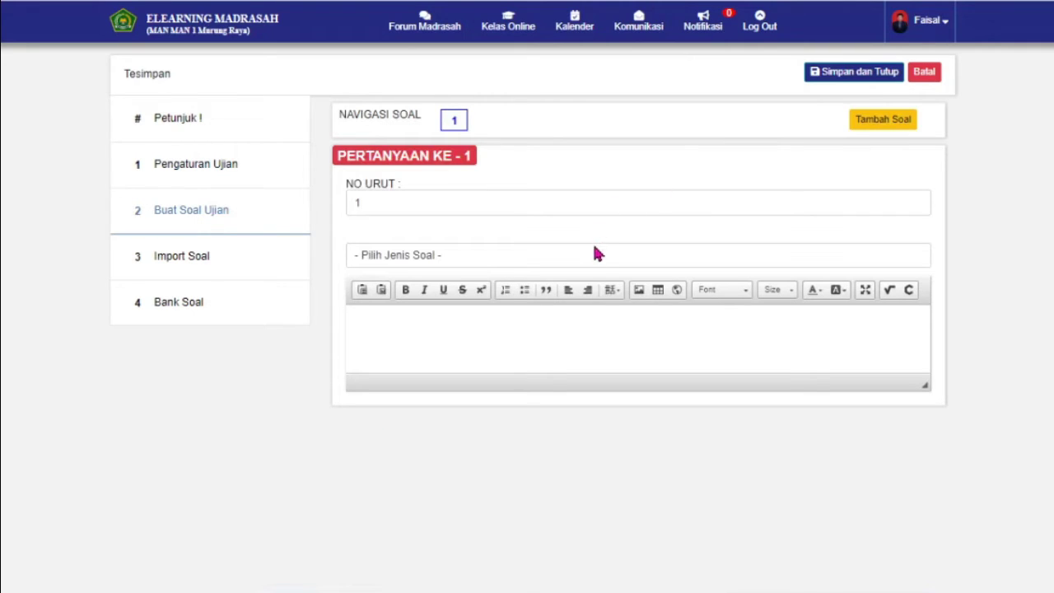
left_click(457, 257)
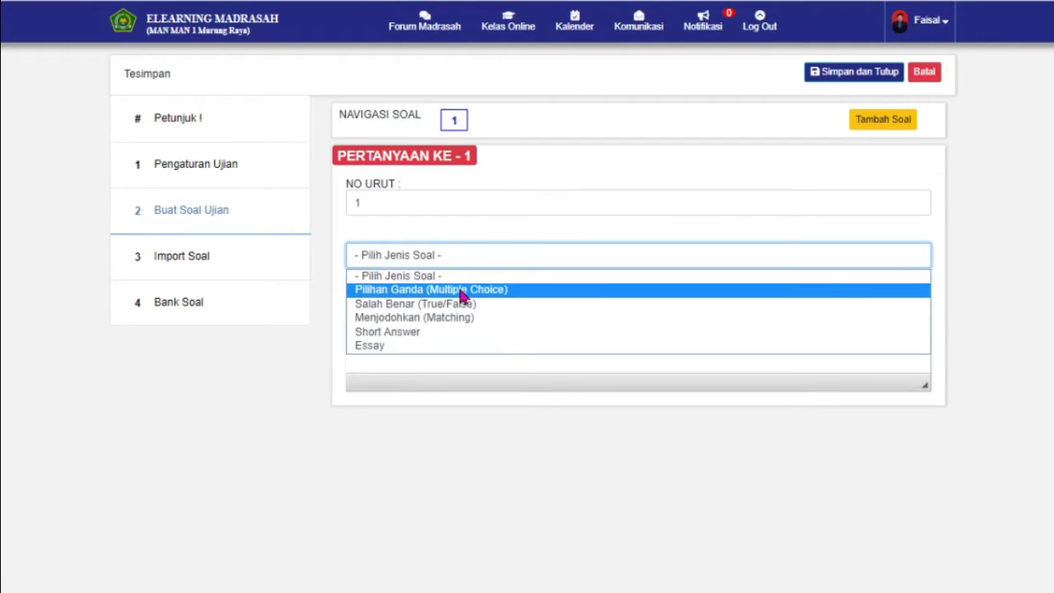
left_click(462, 291)
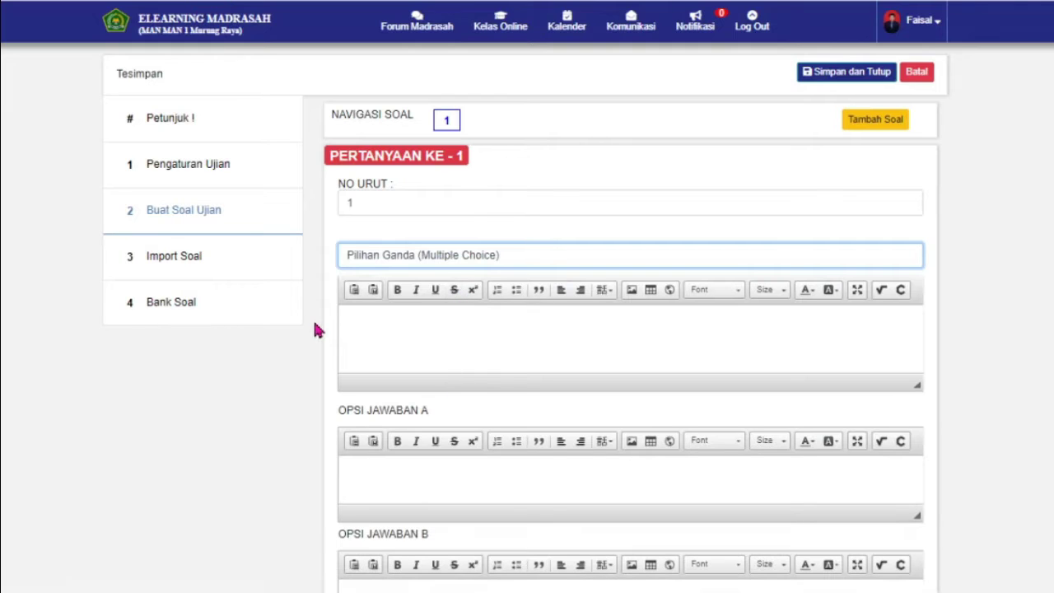
Copy the text of question 2 about the Trimurti from the Word document into the question 1 text
left_click(406, 331)
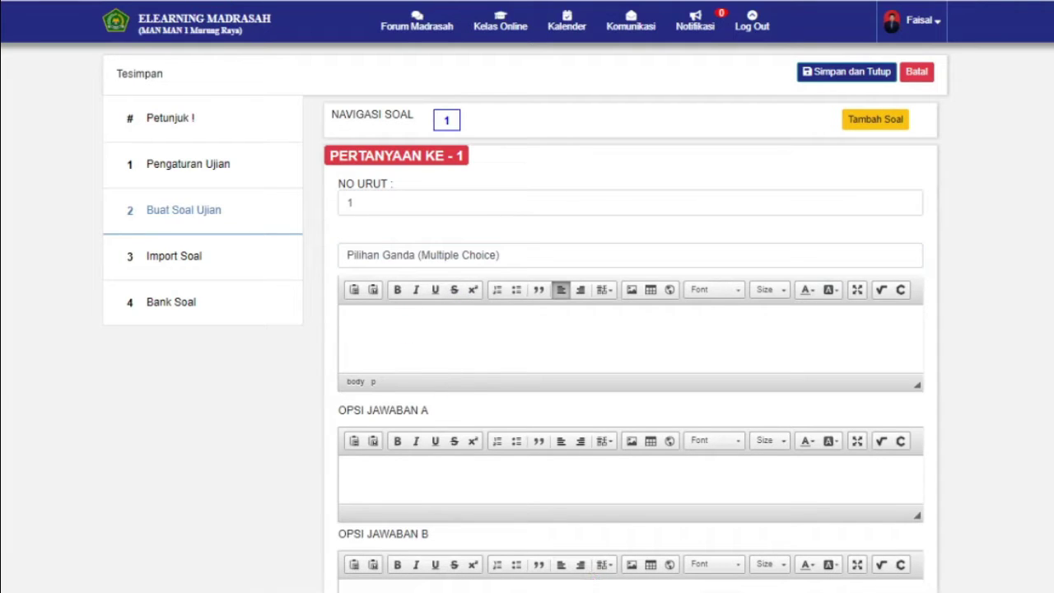
left_click(584, 592)
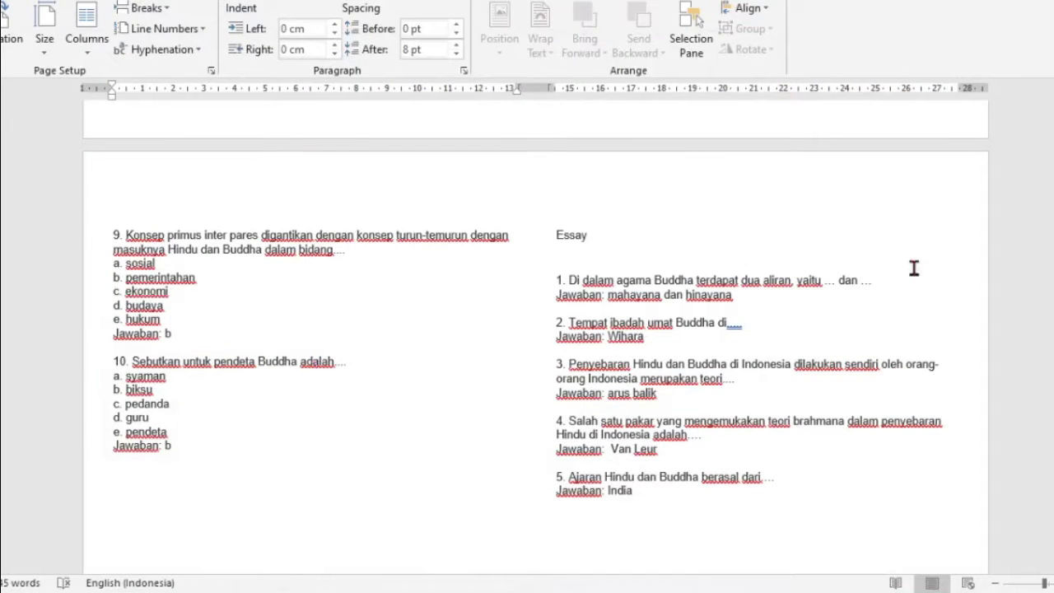
left_click_drag(1053, 274, 1053, 156)
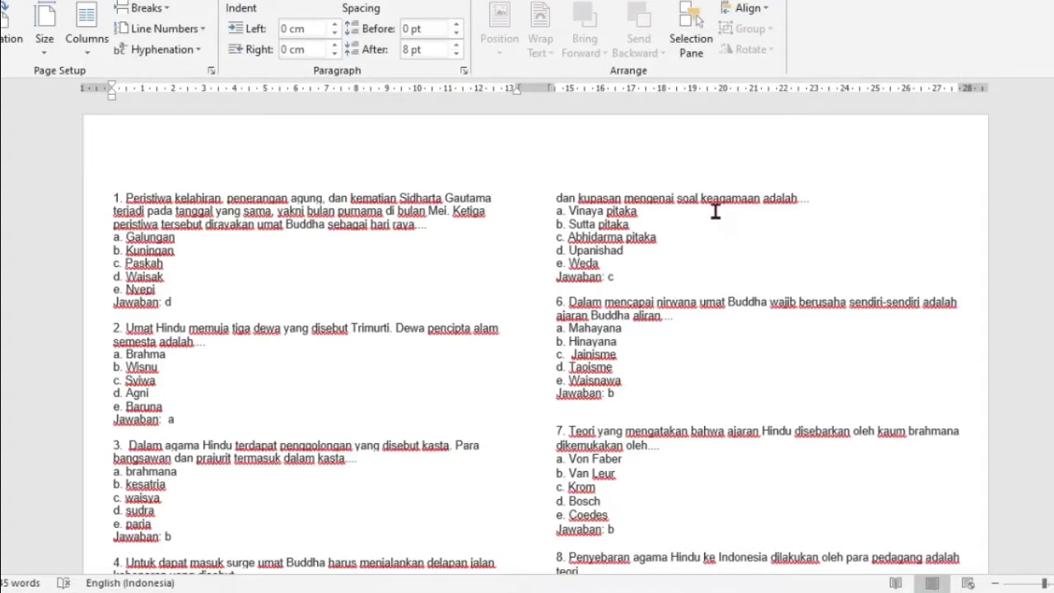
triple_click(202, 338)
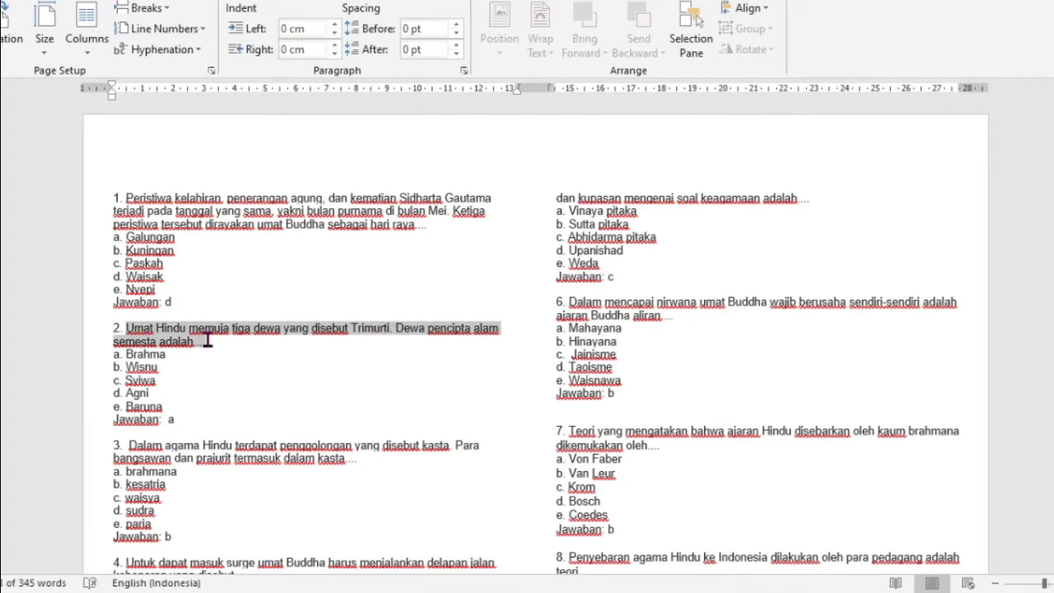
key("ctrl+c")
key("alt+Tab")
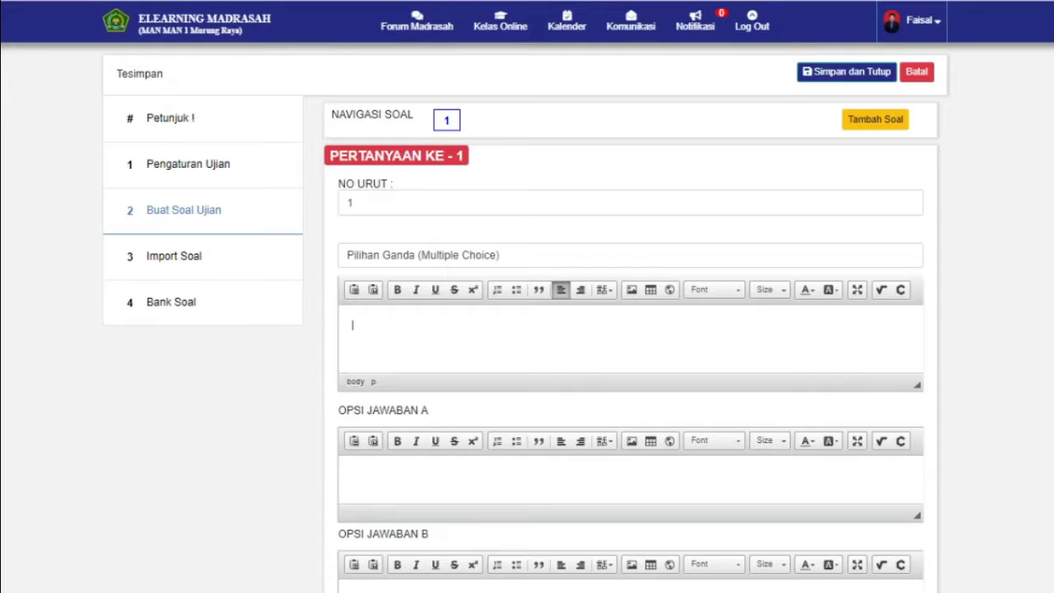
left_click(535, 367)
key("ctrl+v")
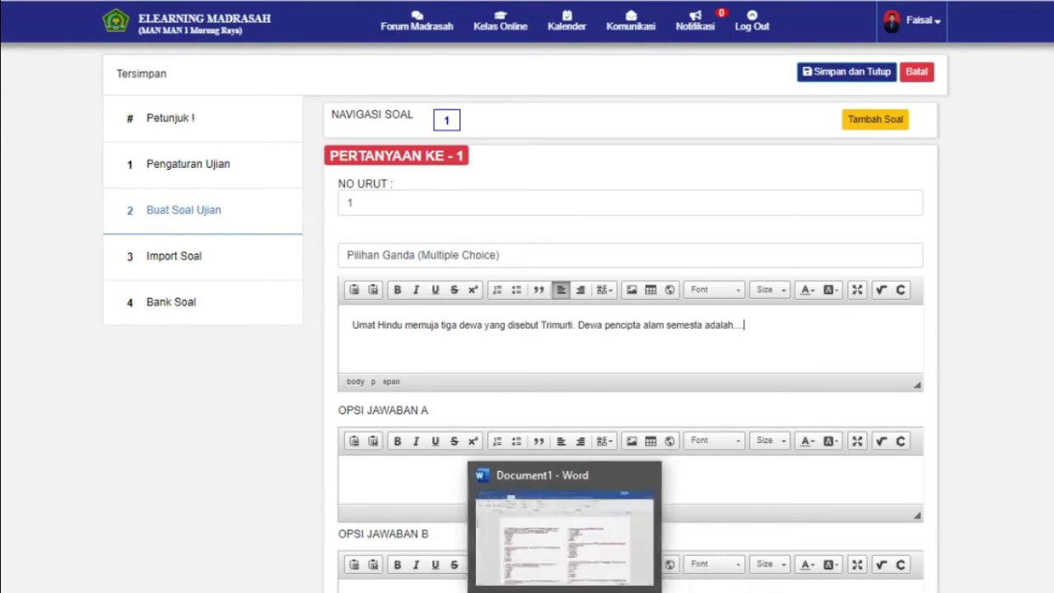
Copy "Brahma" from question 2 in the Word document into answer option A
left_click(566, 590)
left_click_drag(125, 354, 172, 355)
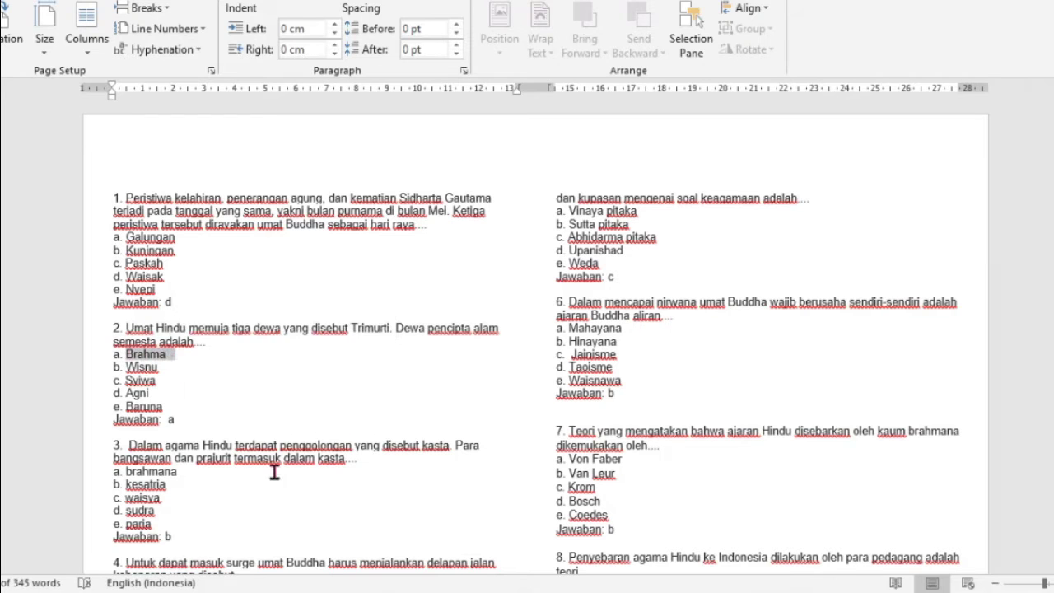
key("alt+Tab")
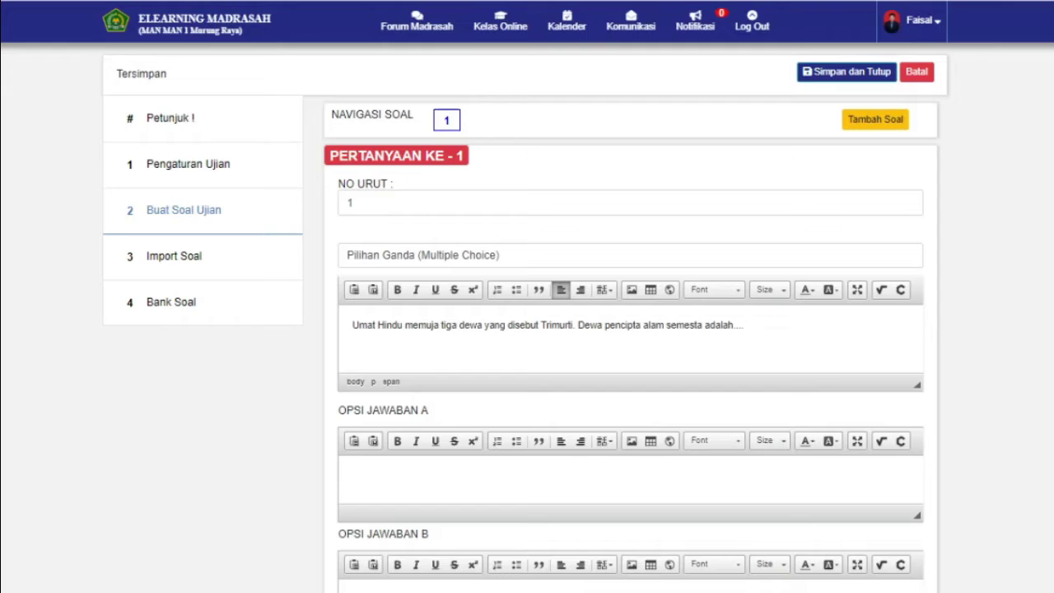
left_click(536, 478)
key("ctrl+v")
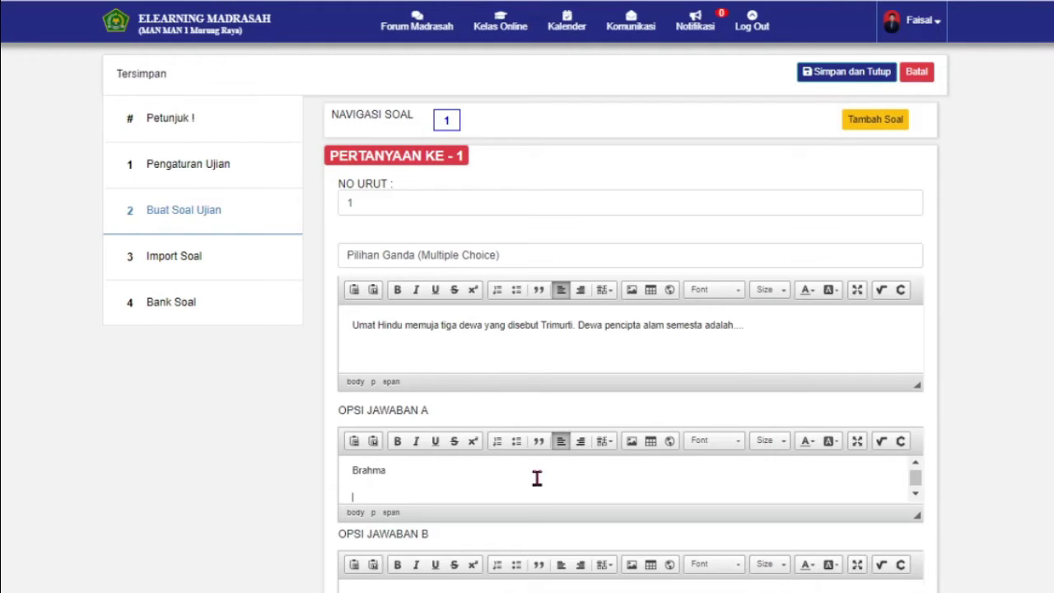
Copy "Wisnu" from question 2 in the Word document into answer option B
scroll(988, 405, "down", 3)
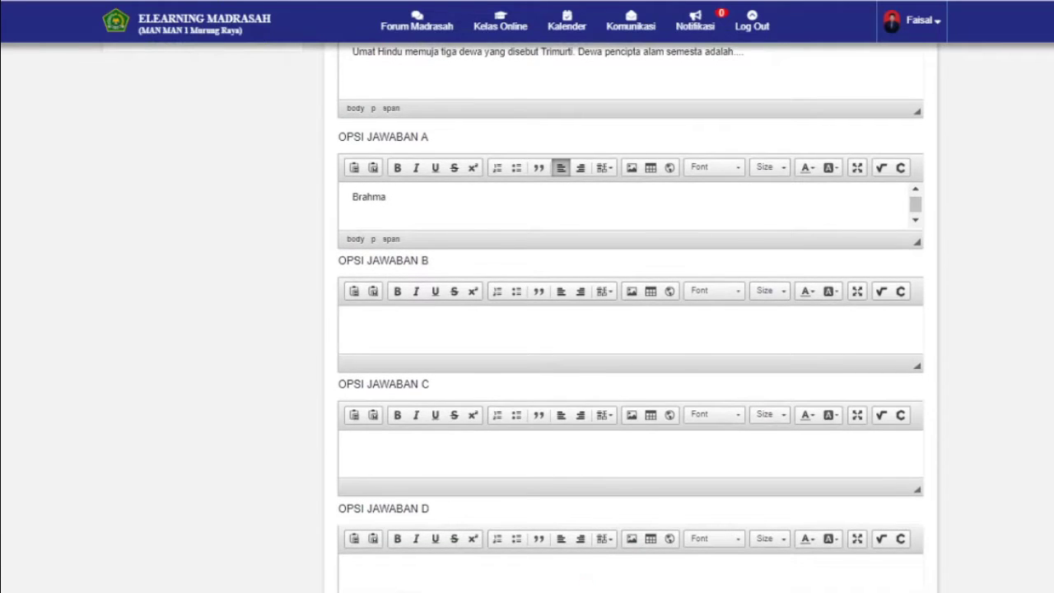
key("alt+Tab")
left_click_drag(126, 368, 163, 371)
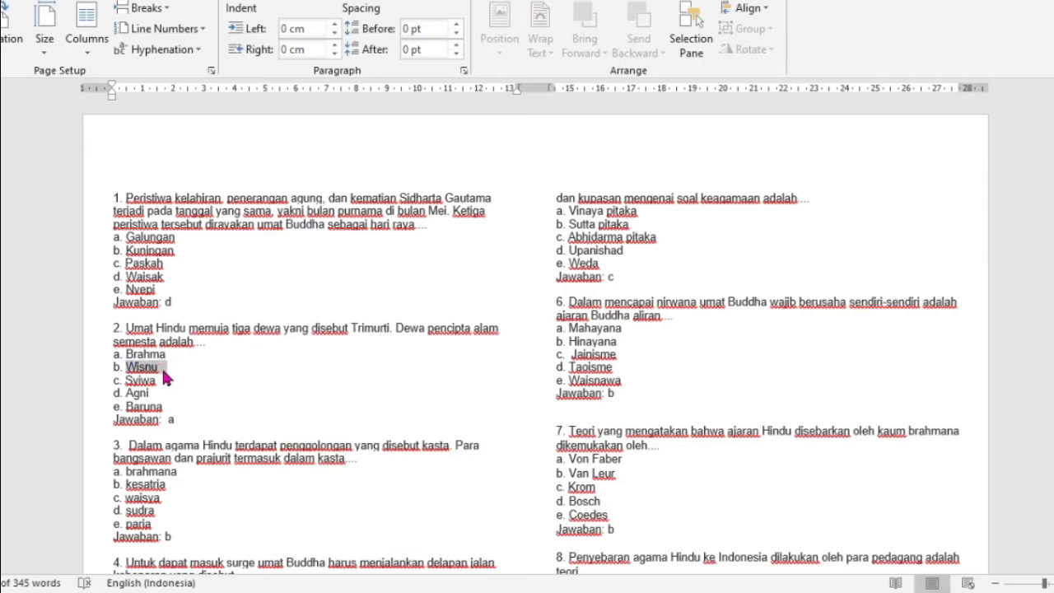
key("alt+Tab")
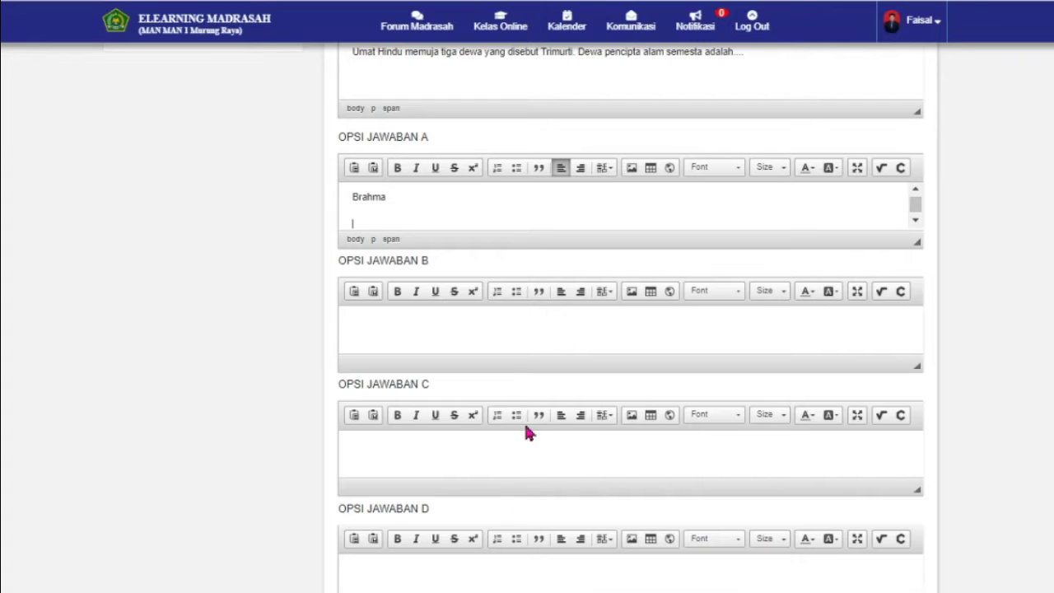
left_click(511, 348)
key("ctrl+v")
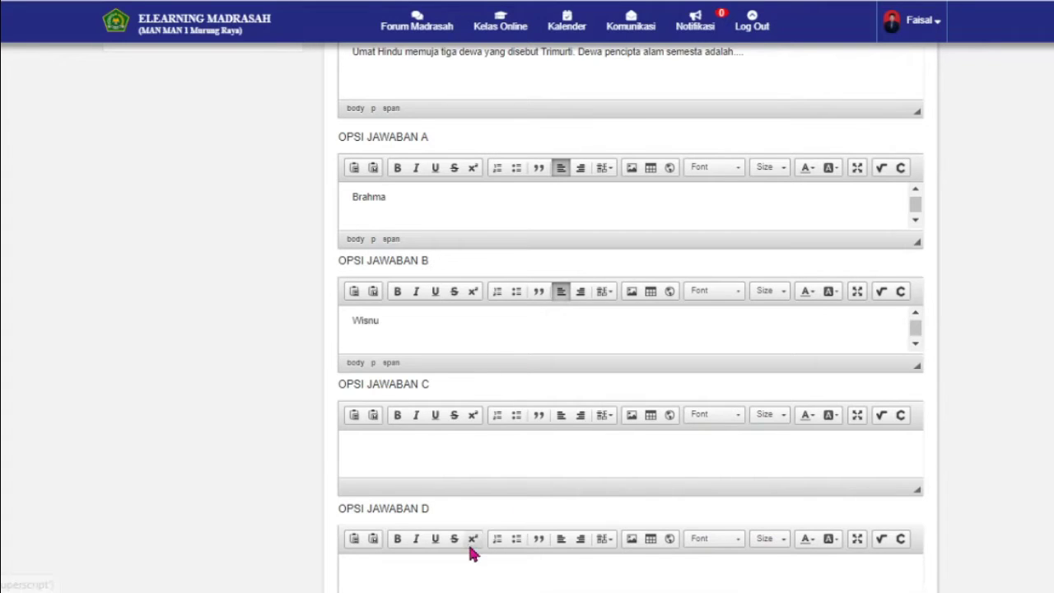
Copy "Syiwa" from question 2 in the Word document into answer option C
key("alt+Tab")
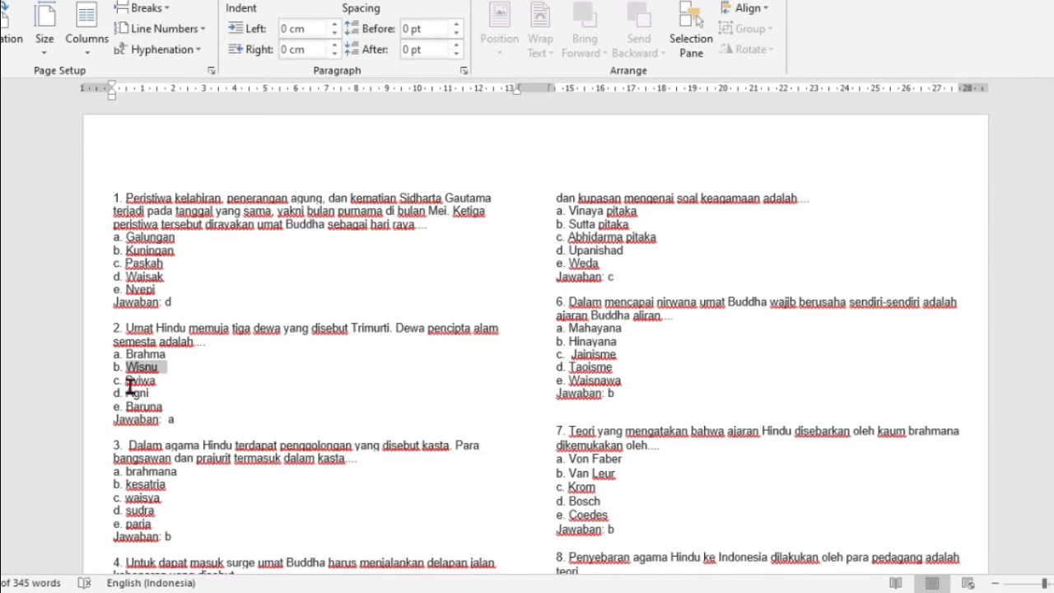
left_click_drag(127, 382, 156, 382)
key("alt+Tab")
left_click(531, 447)
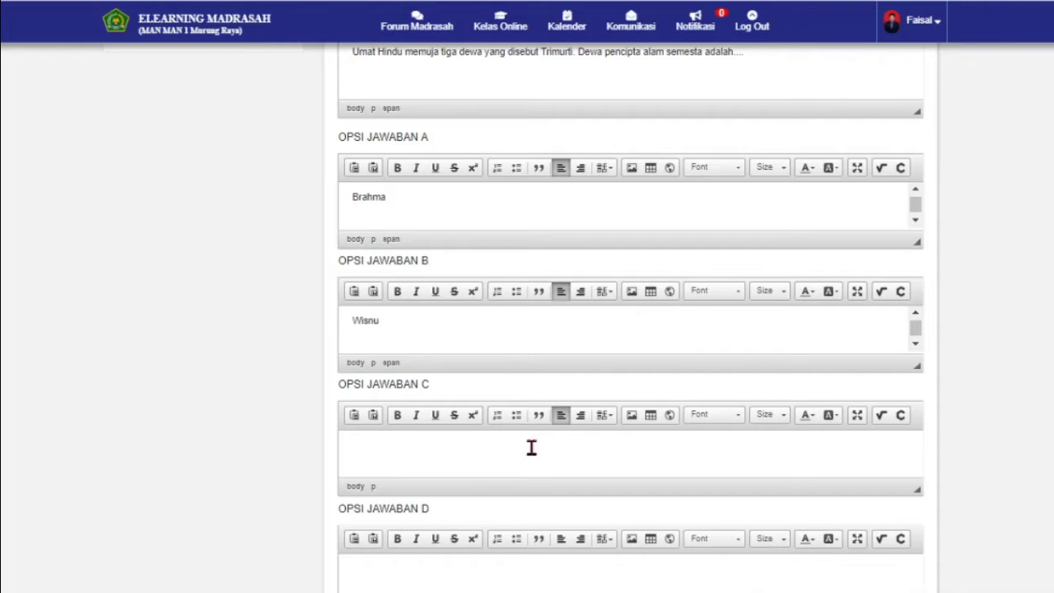
key("ctrl+v")
Copy "Agni" from question 2 in the Word document into answer option D
key("alt+Tab")
double_click(136, 393)
key("ctrl+c")
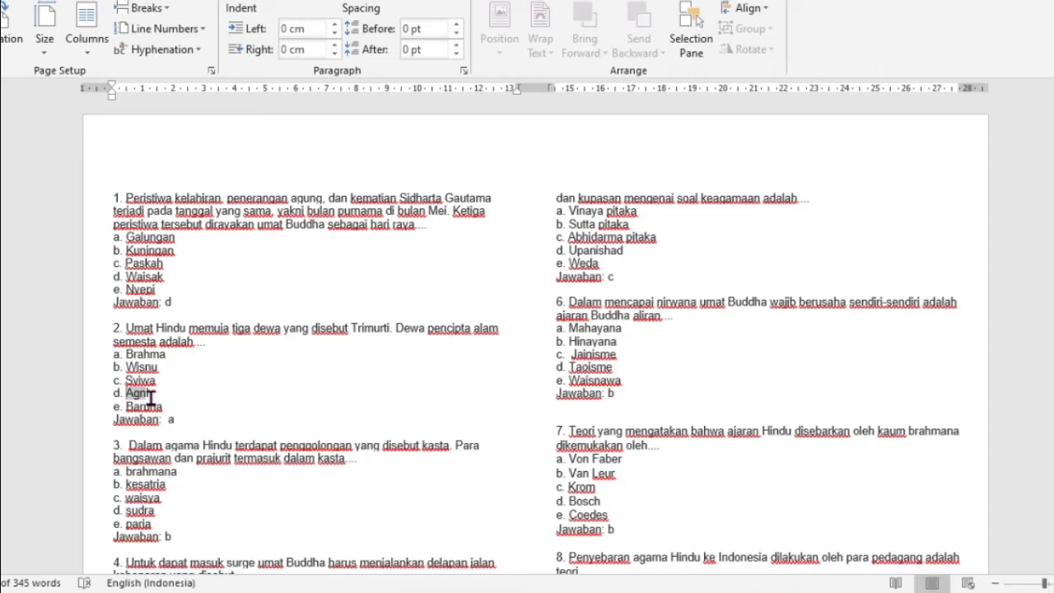
key("alt+Tab")
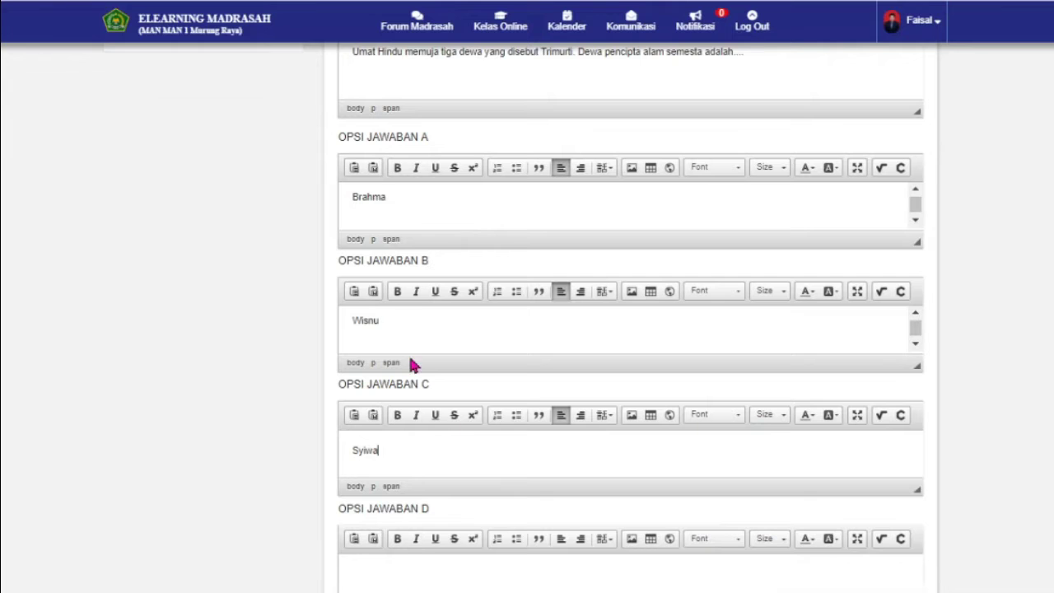
scroll(630, 330, "down", 1)
scroll(1035, 522, "down", 2)
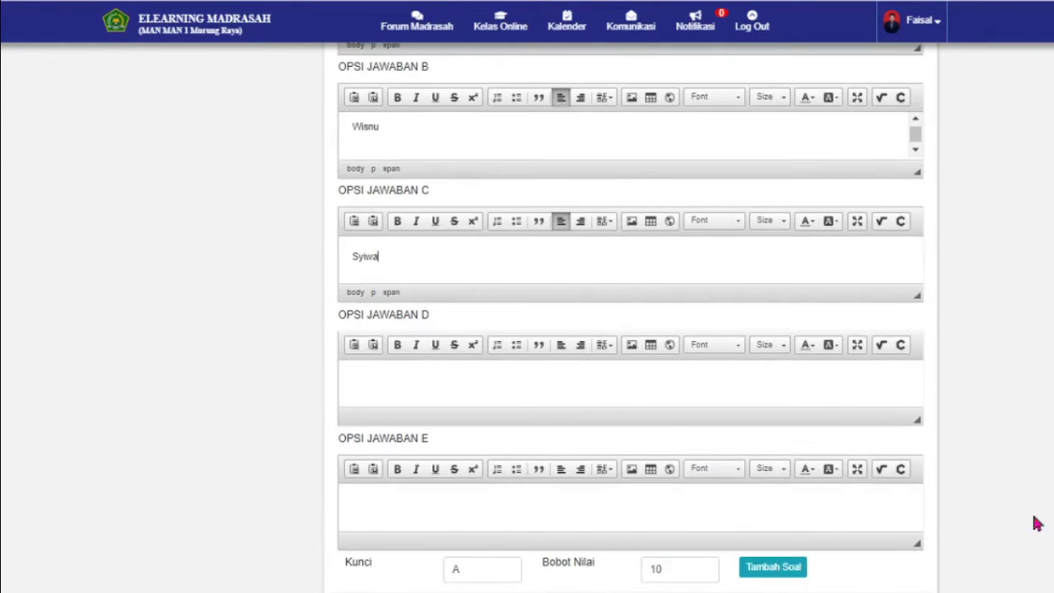
left_click(672, 376)
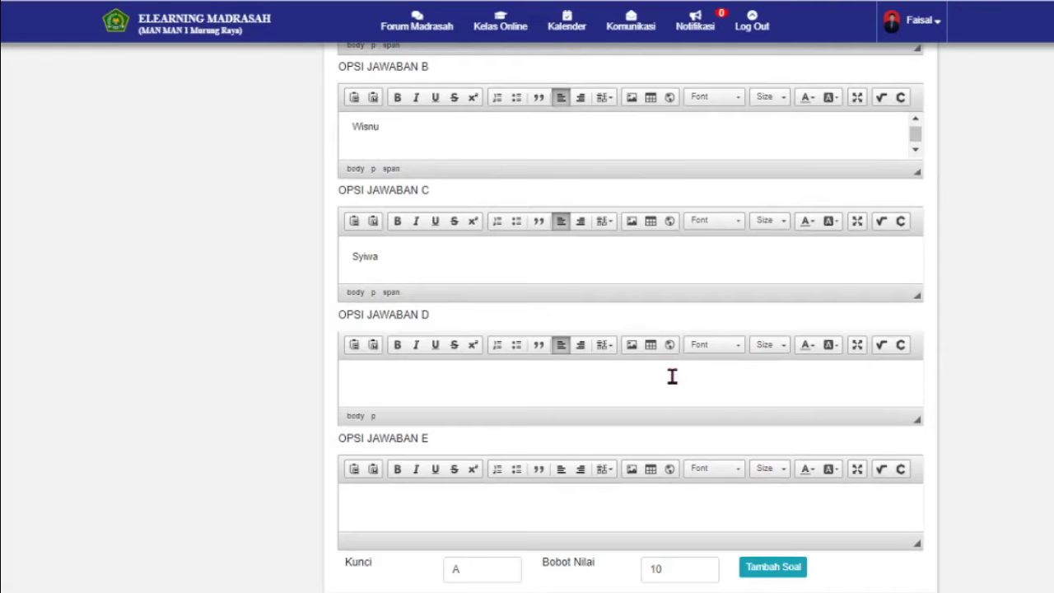
key("ctrl+v")
Copy "Baruna" from question 2 in the Word document into answer option E
key("alt+Tab")
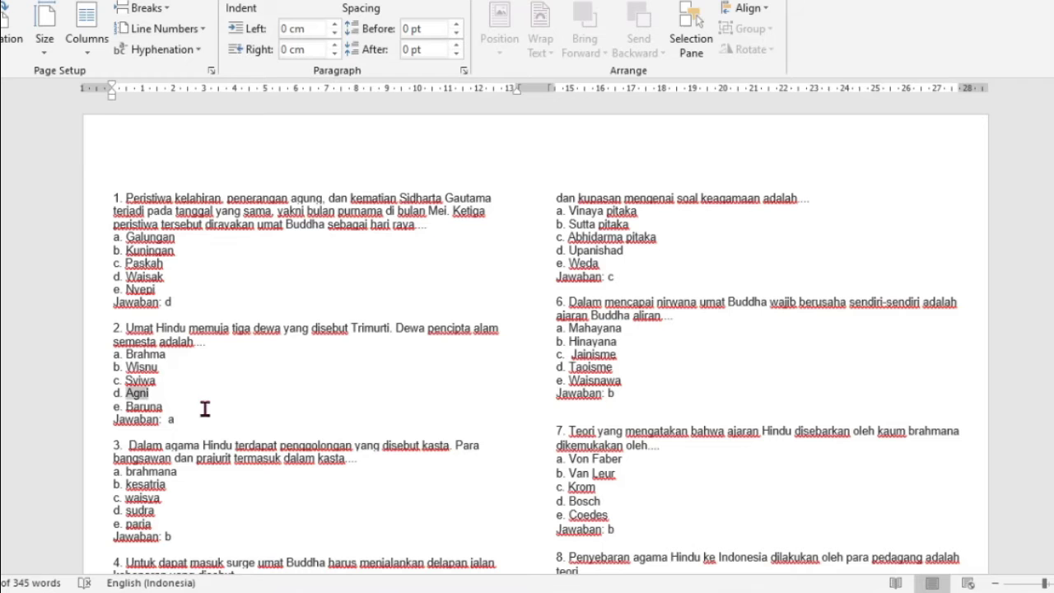
left_click_drag(126, 407, 179, 407)
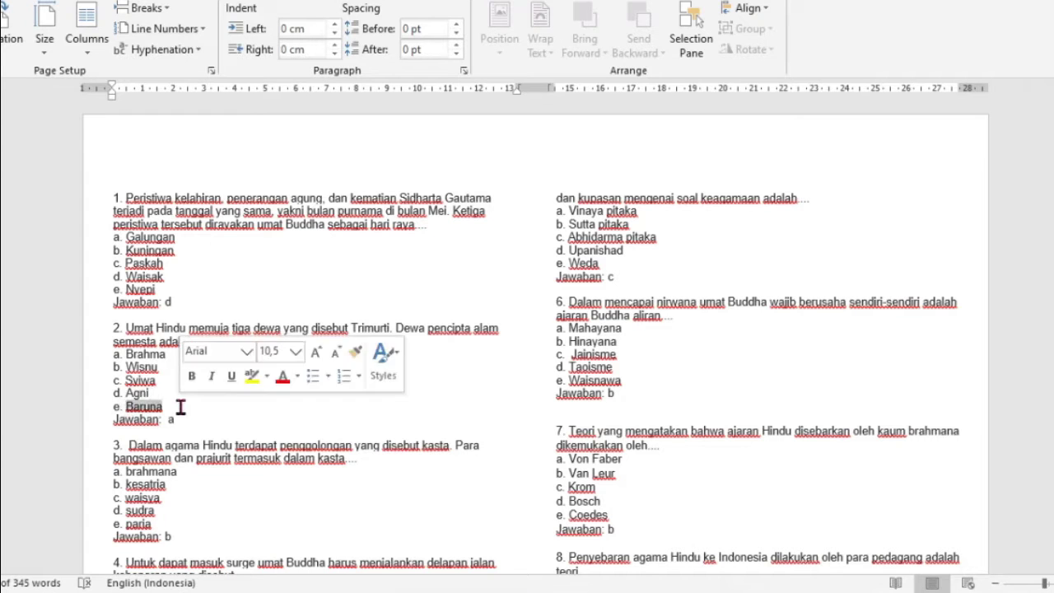
key("ctrl+c")
key("alt+Tab")
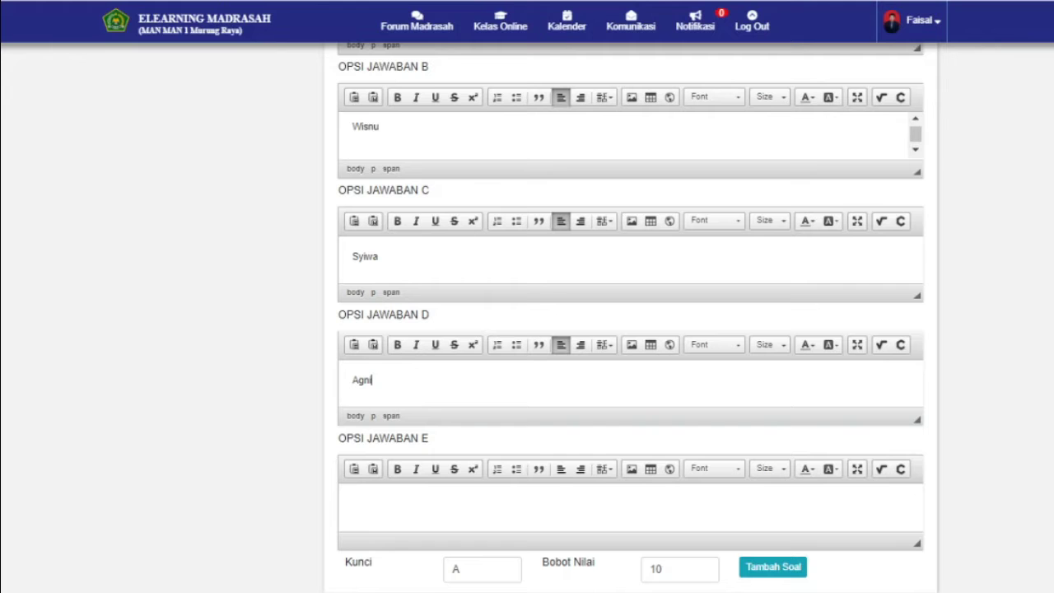
left_click(506, 492)
key("ctrl+v")
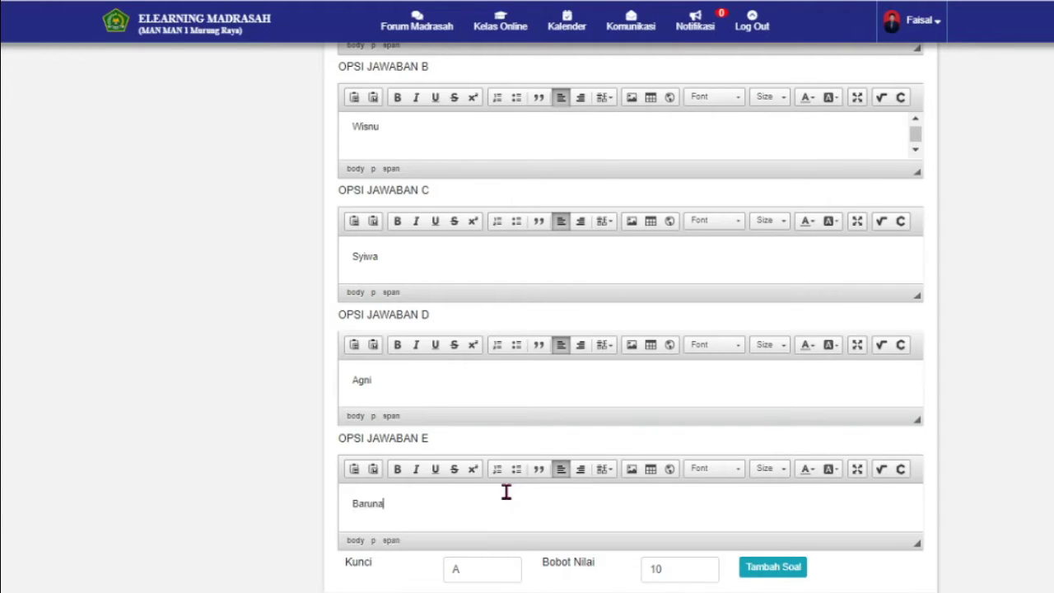
Review the question with its answer options and set the answer key (Kunci) to A
scroll(506, 491, "up", 3)
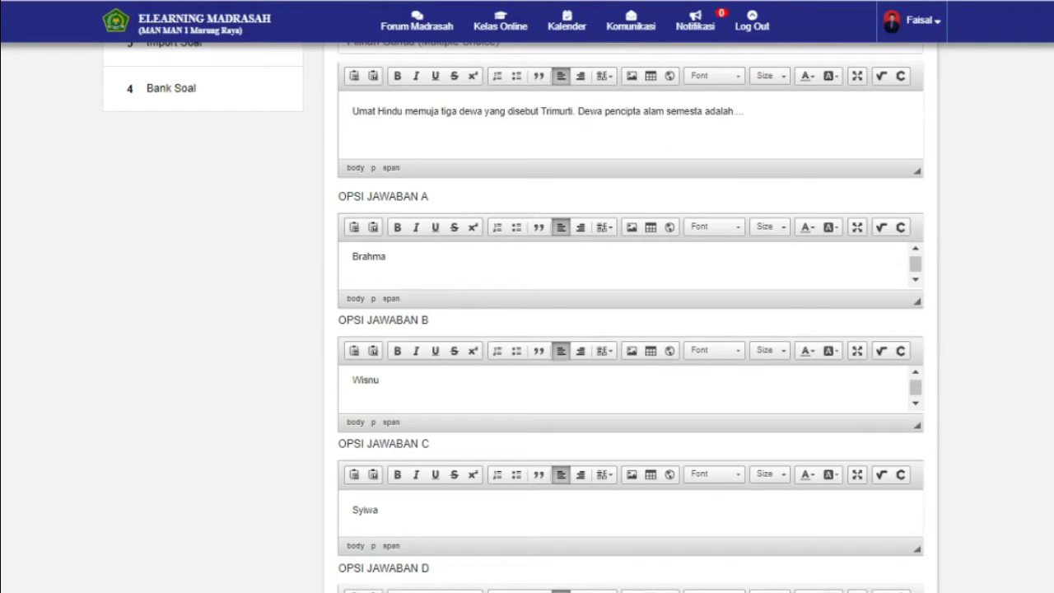
scroll(944, 388, "down", 3)
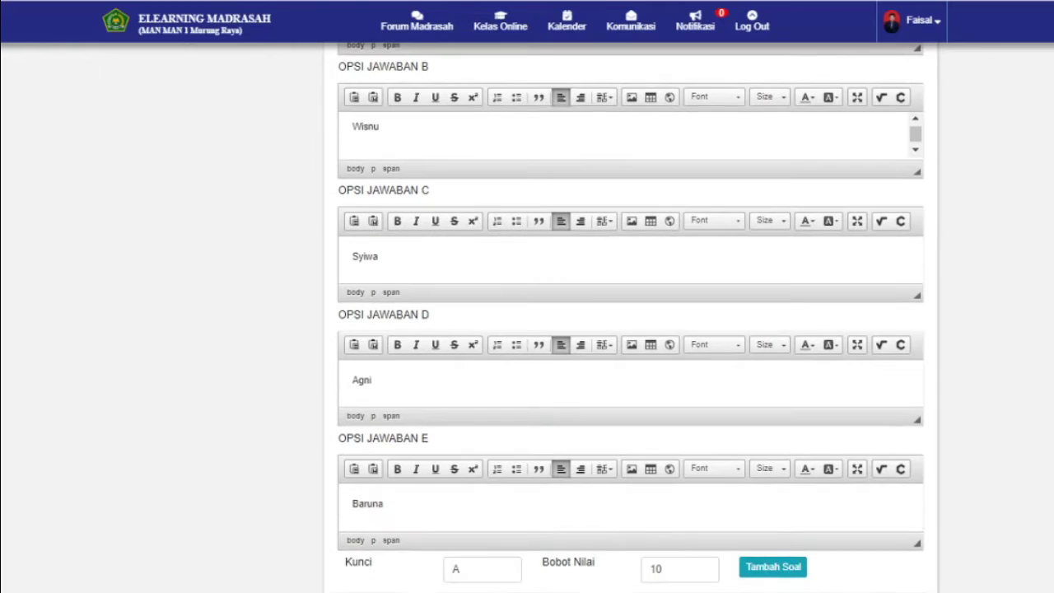
left_click(462, 575)
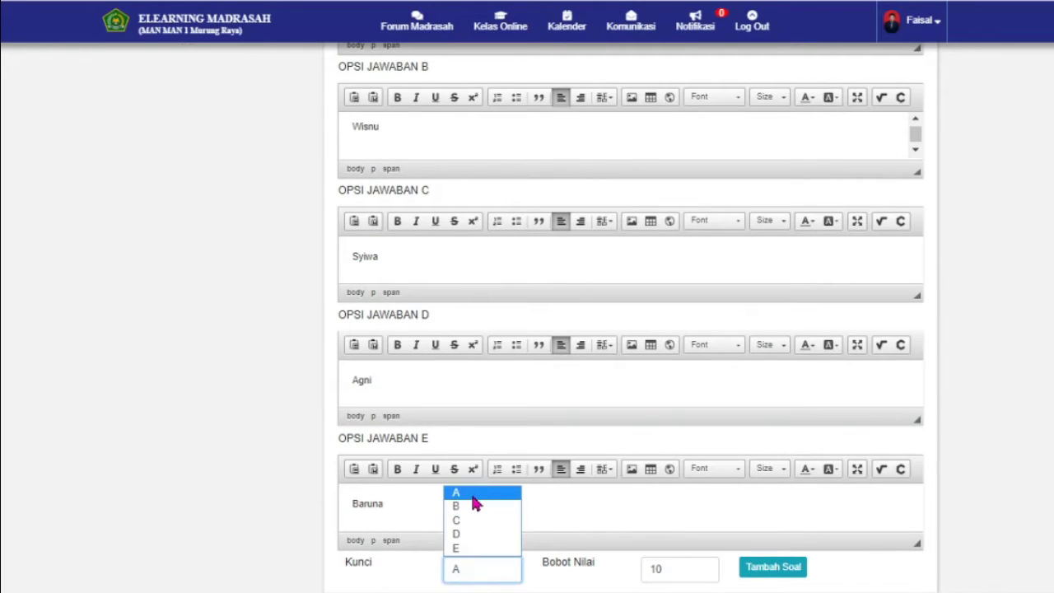
left_click(490, 494)
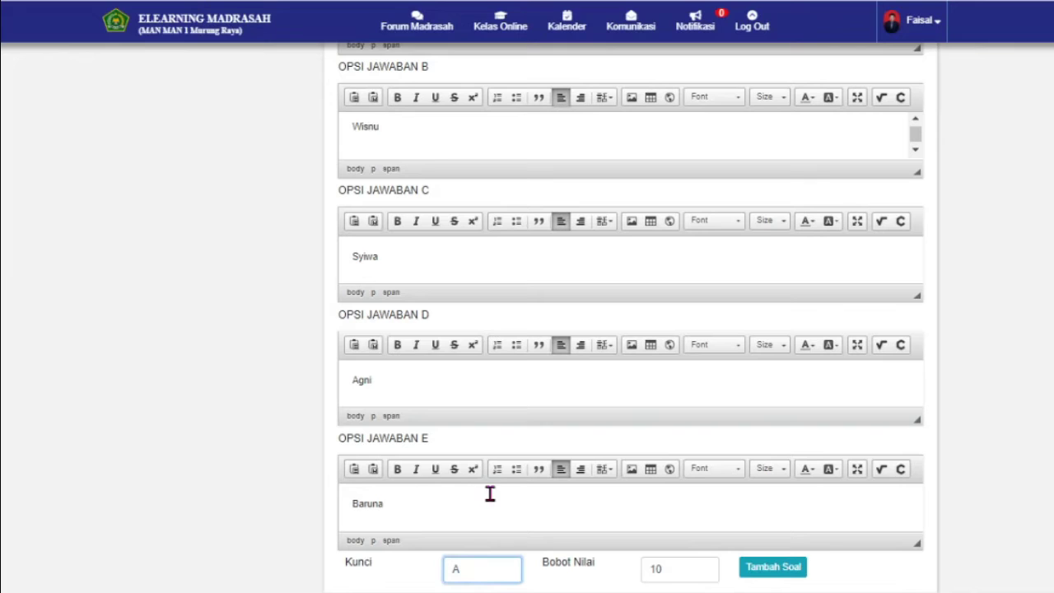
Set the score weight (Bobot Nilai) of question 1 to 20 and add a second question
left_click(684, 563)
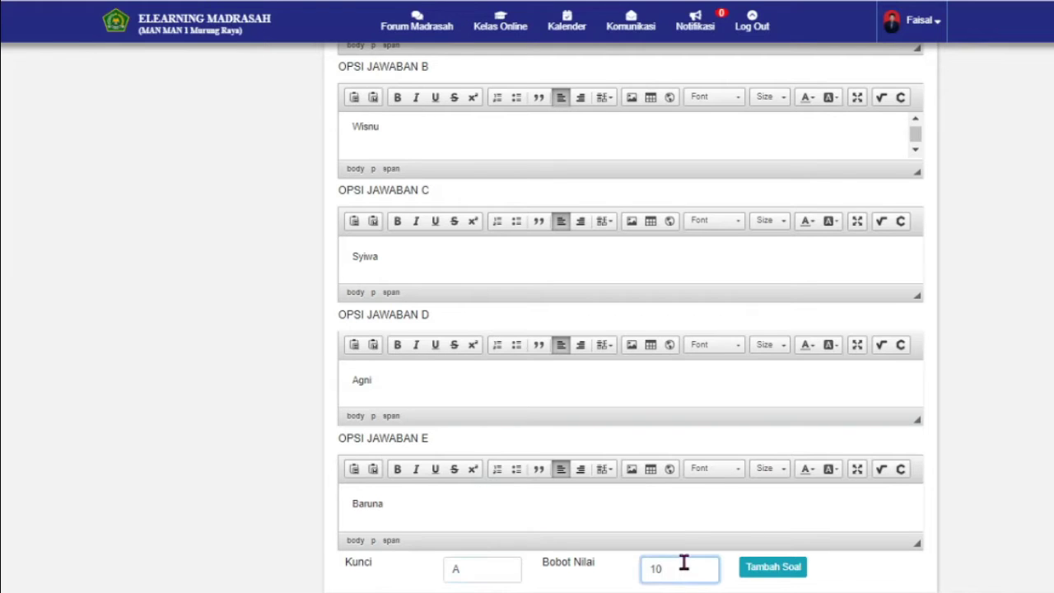
key("BackSpace")
key("BackSpace")
type("20")
left_click(778, 571)
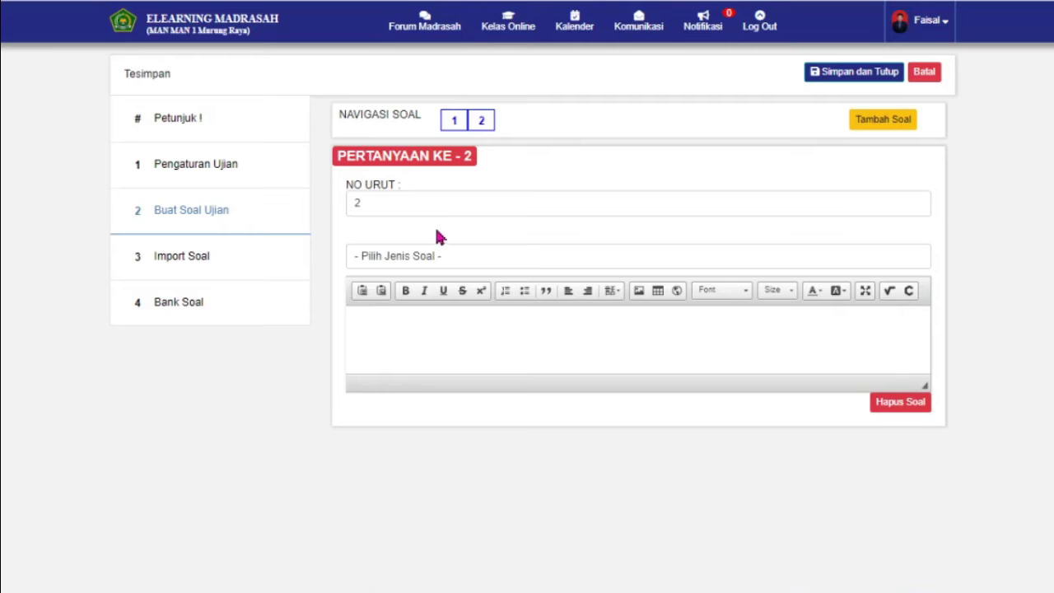
Set the type of question 2 to Salah Benar (True/False), and consult the Word document for its content
left_click(441, 257)
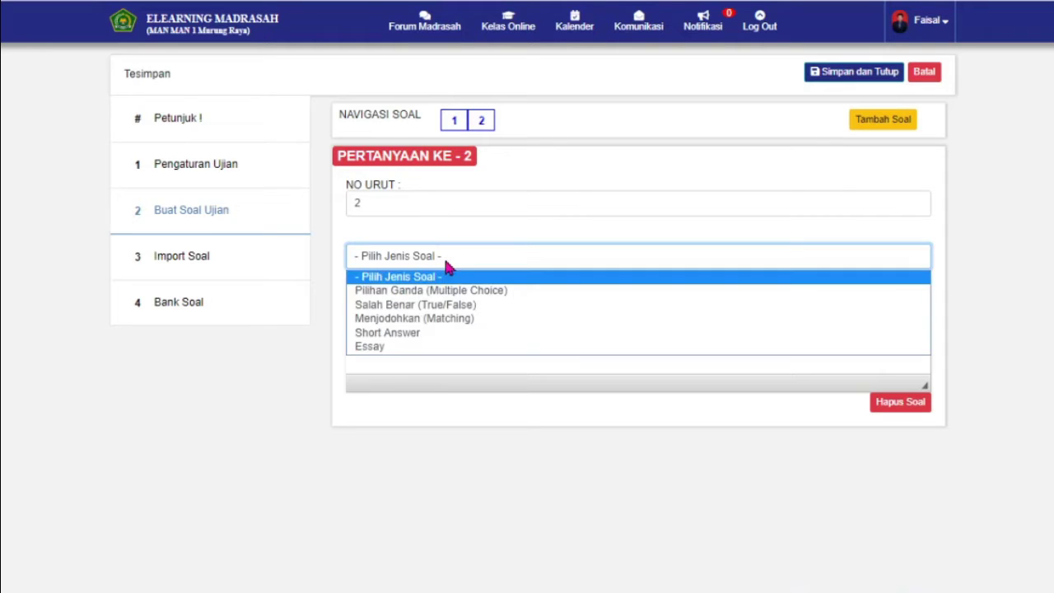
left_click(477, 305)
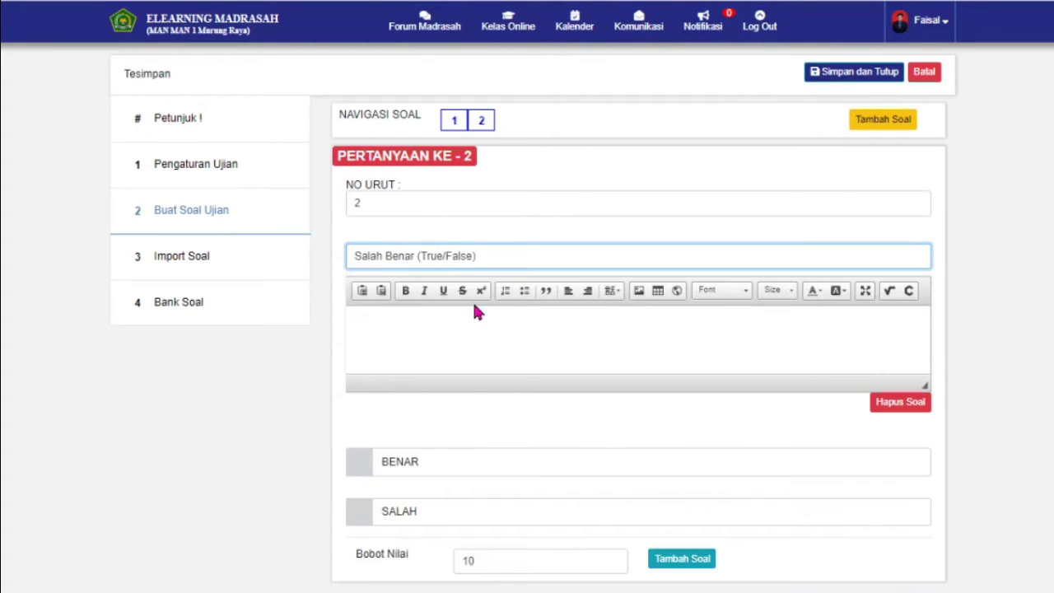
left_click(714, 327)
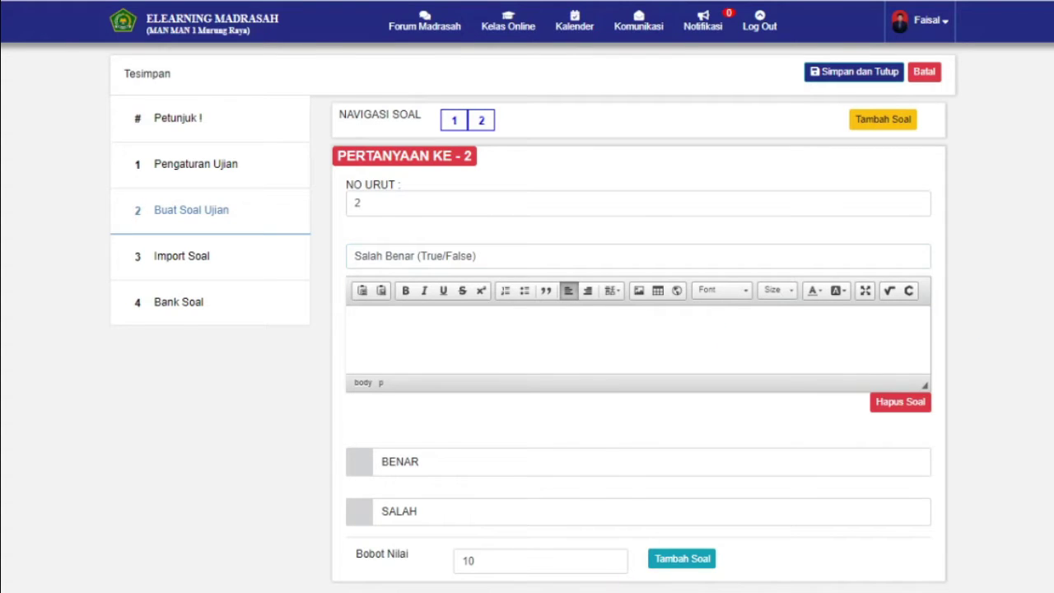
double_click(144, 406)
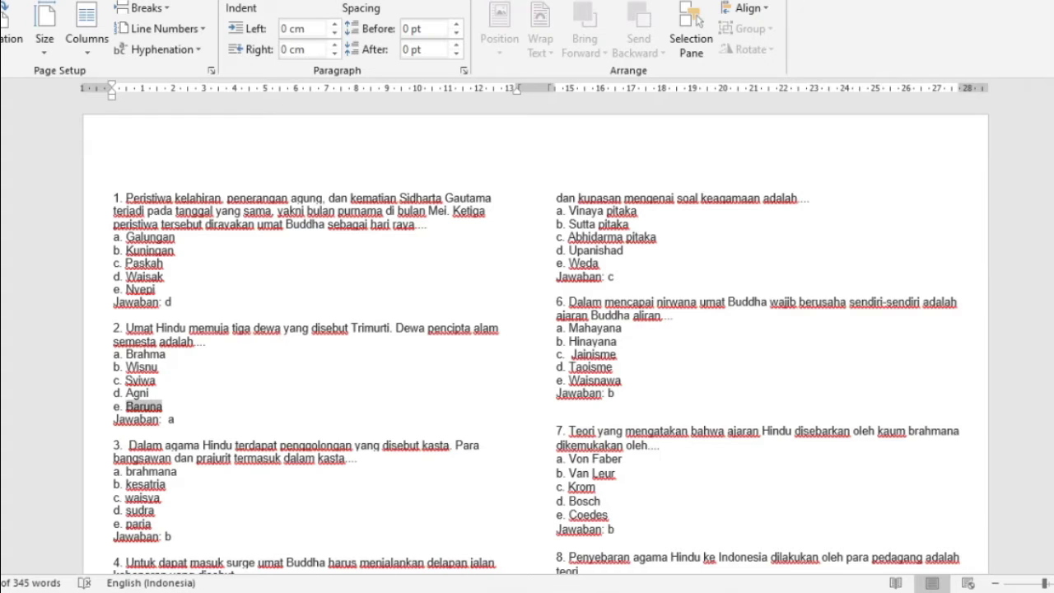
left_click(522, 592)
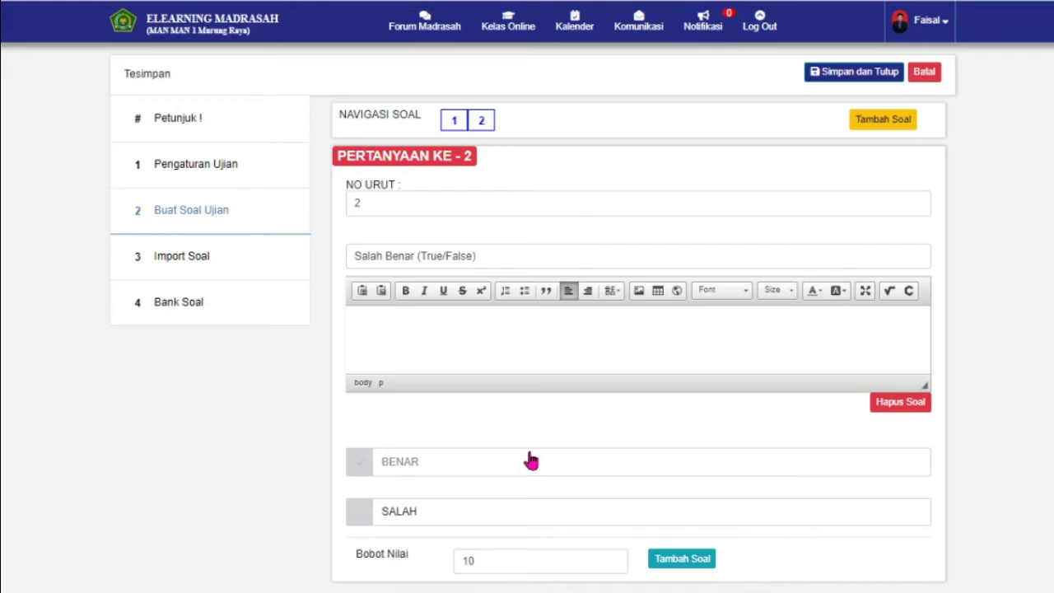
Enter "Dewa yang dipuja sebagai penjaga alam semesta dalam Hindu adalah Syiwa" as the text of question 2
type("ewa yang dipu")
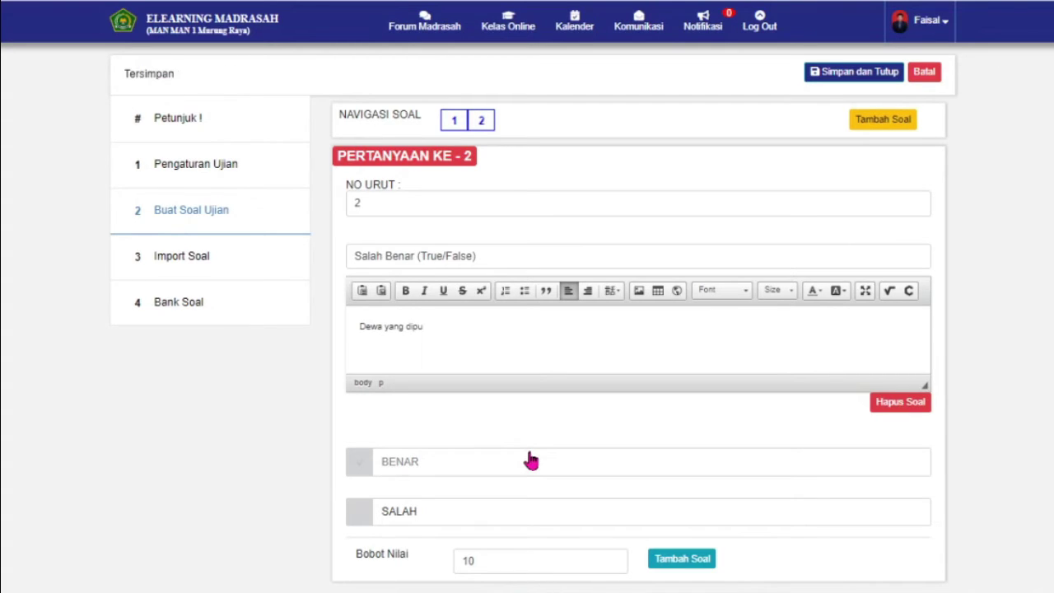
type("ja sebagai penjaga alam semestwe")
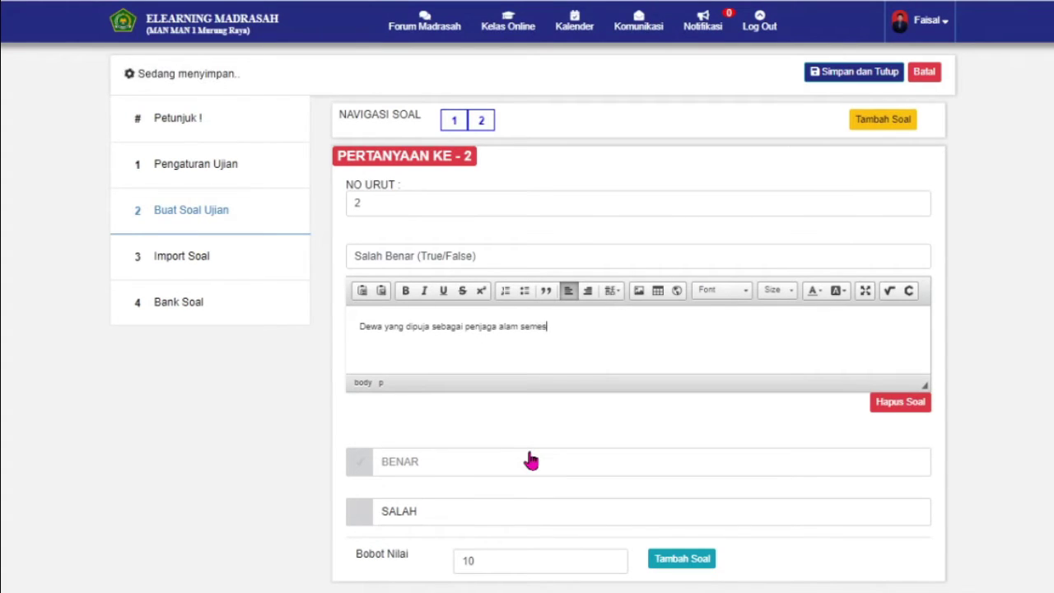
key("BackSpace")
type("a oleh")
key("BackSpace")
key("BackSpace")
key("BackSpace")
key("BackSpace")
type("dalam Hind")
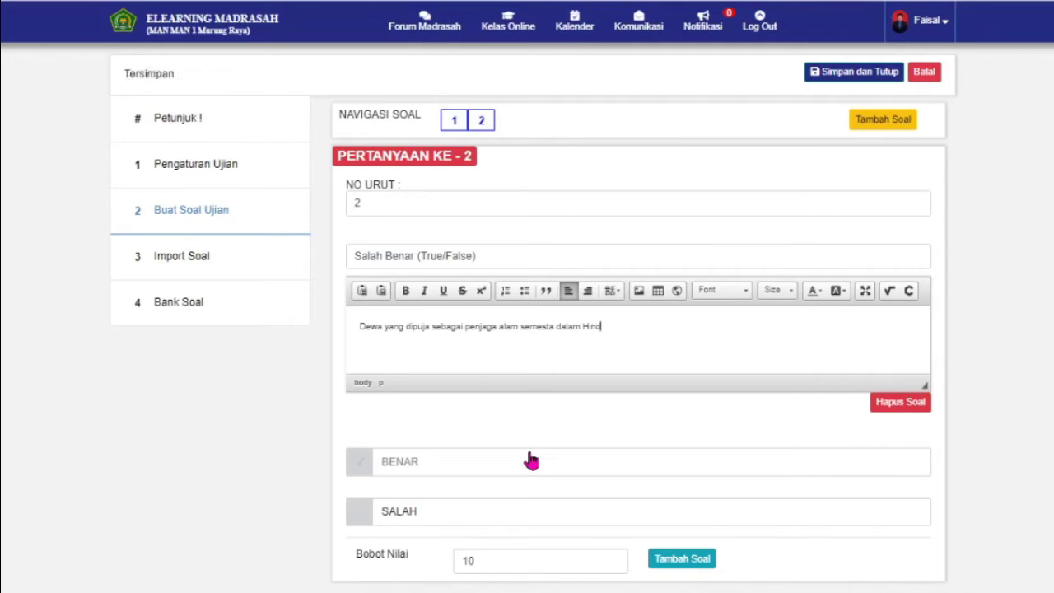
type("u adalah ")
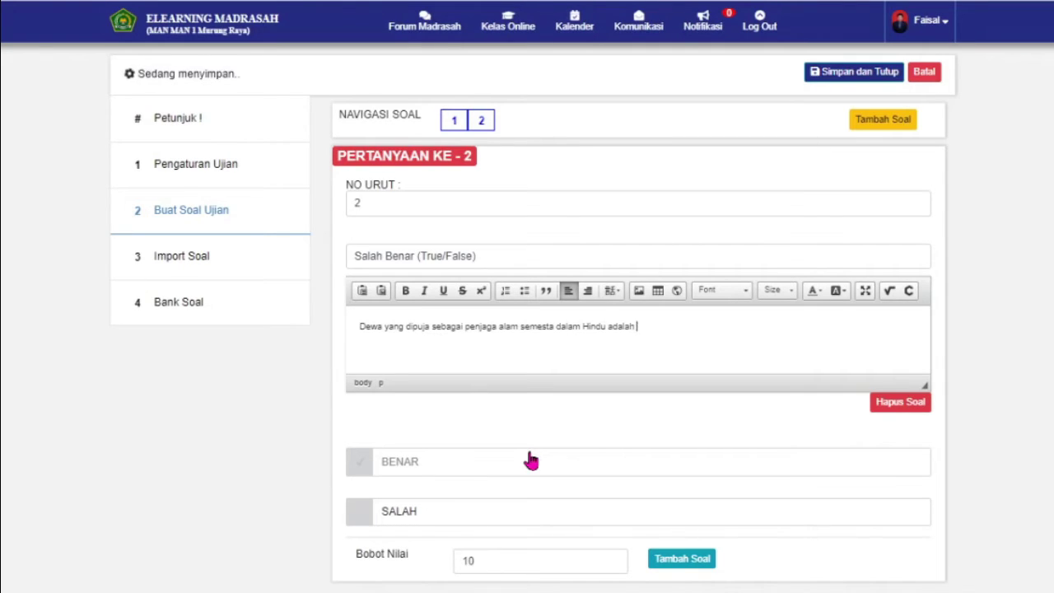
type("Syiwa")
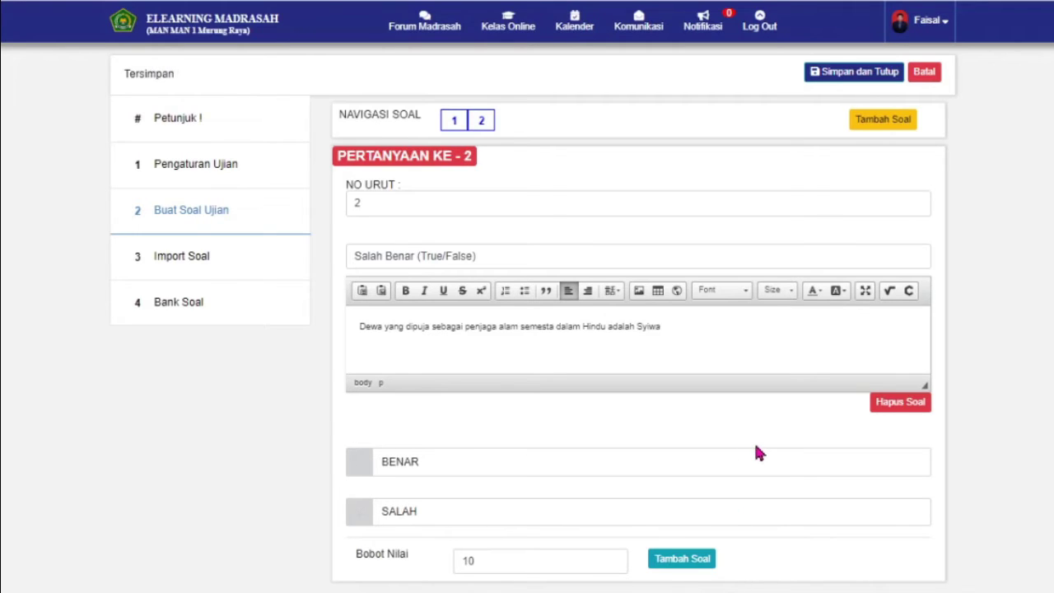
Mark SALAH as the correct answer of question 2 with a score weight of 20, and add a third question
left_click(362, 514)
left_click(513, 556)
key("BackSpace")
key("BackSpace")
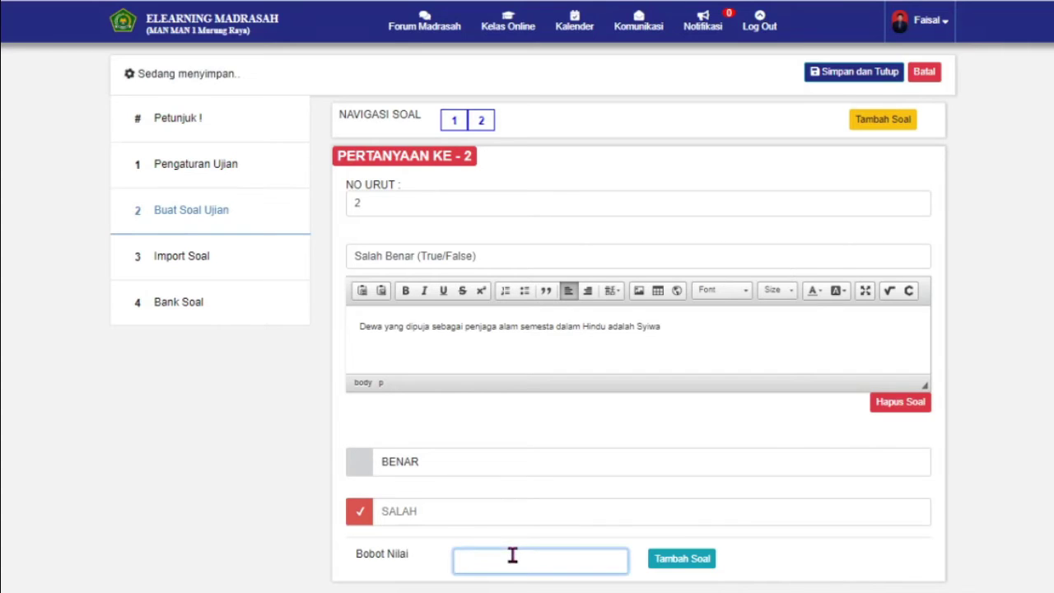
type("20")
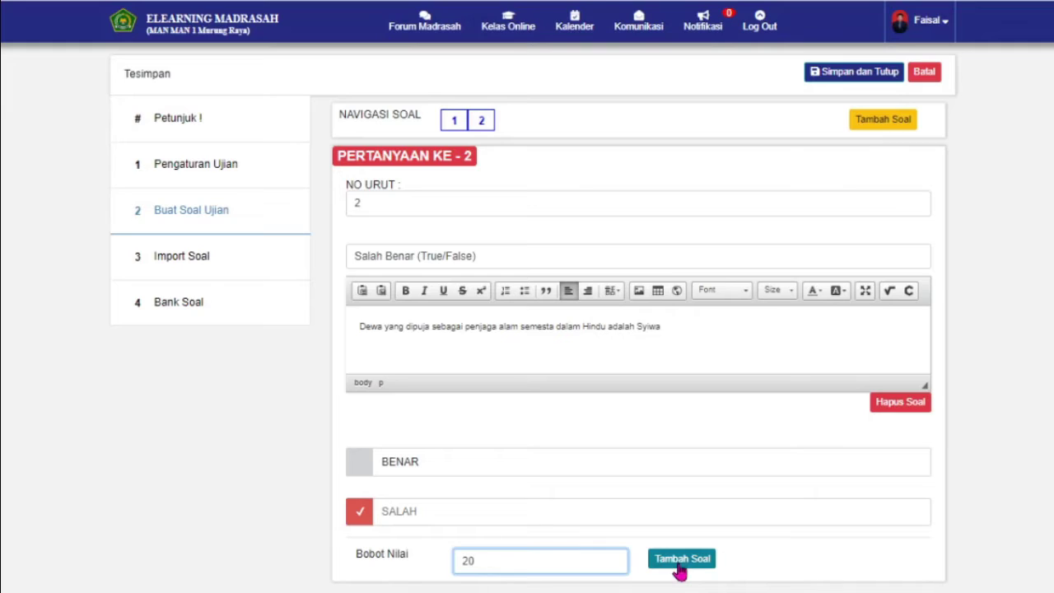
left_click(681, 563)
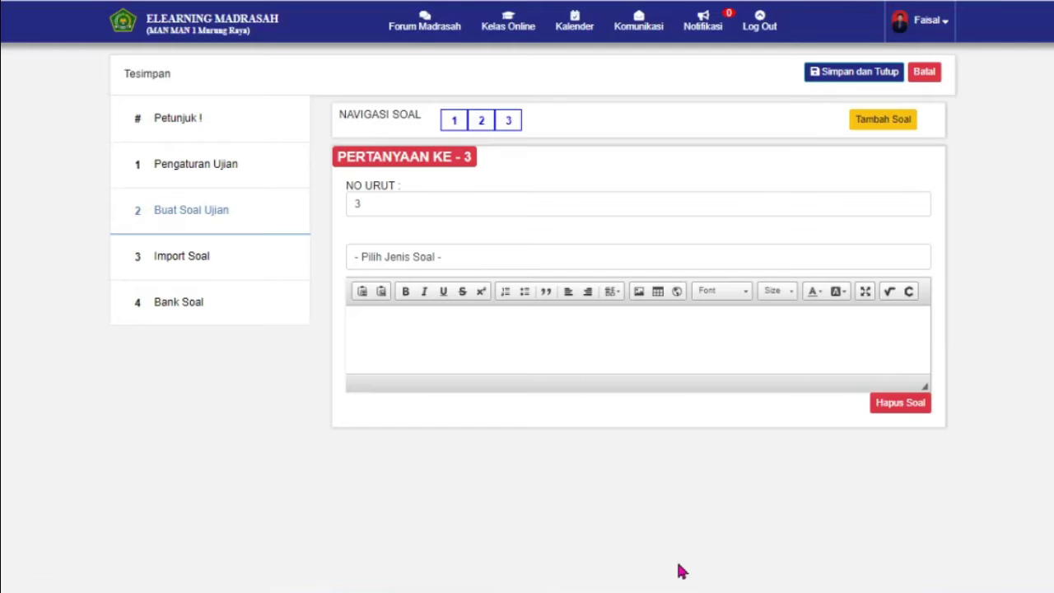
Set the type of question 3 to Menjodohkan (Matching) and place the cursor in its question text
left_click(423, 254)
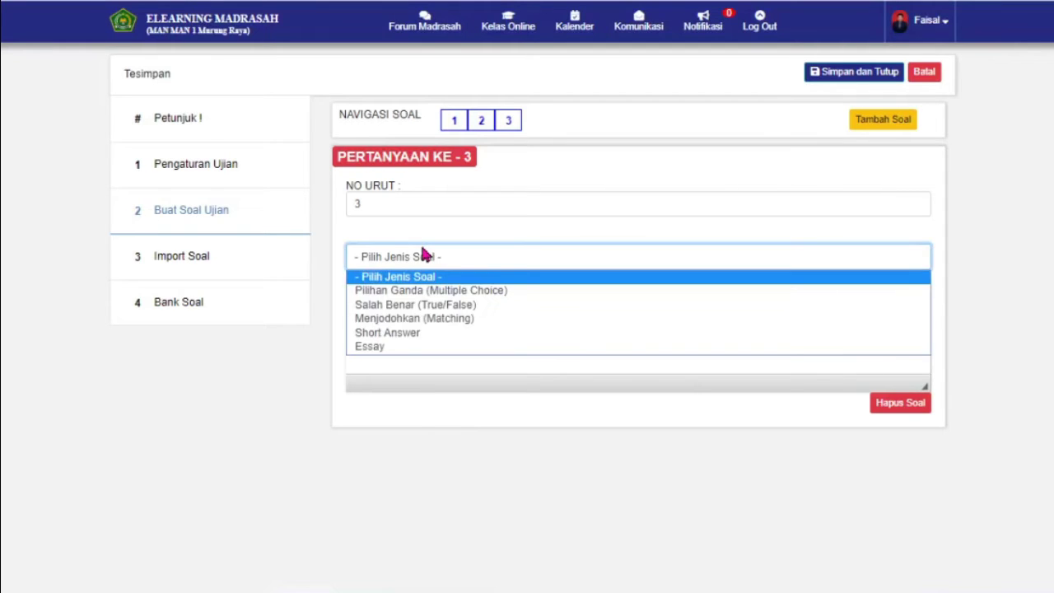
left_click(468, 323)
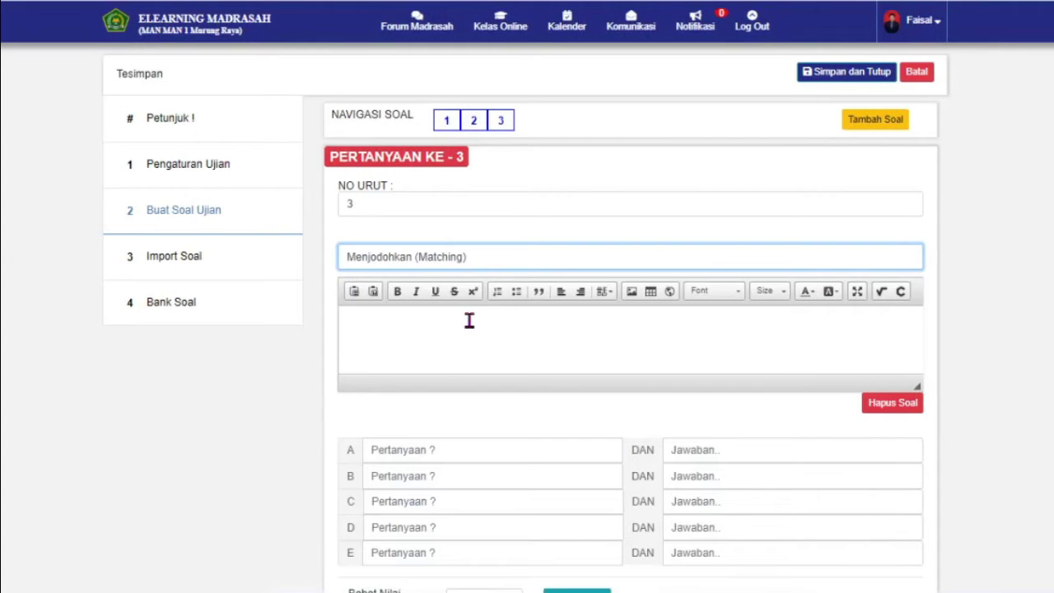
scroll(527, 329, "down", 1)
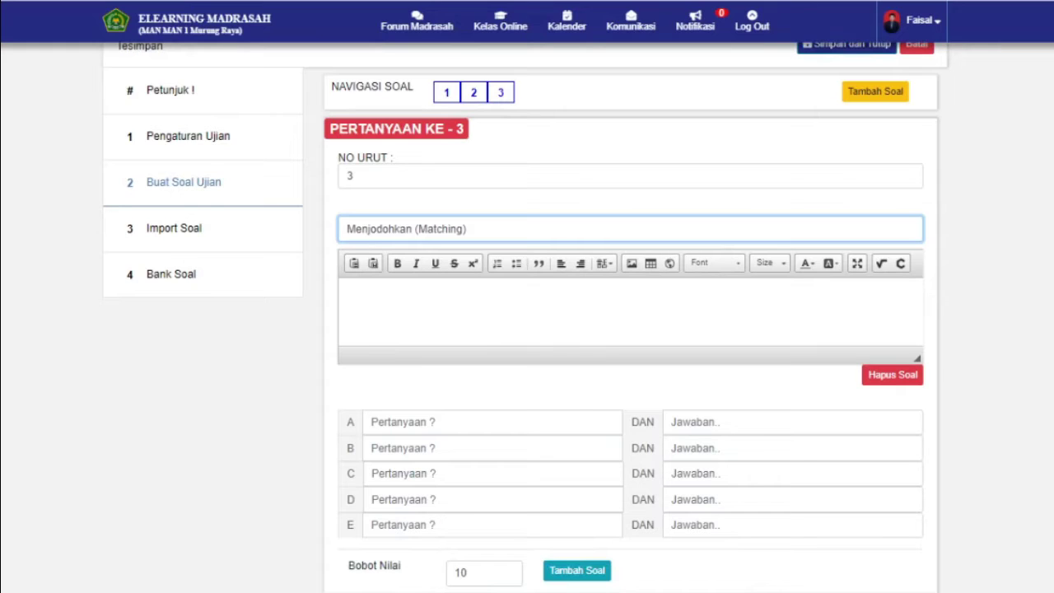
left_click(547, 333)
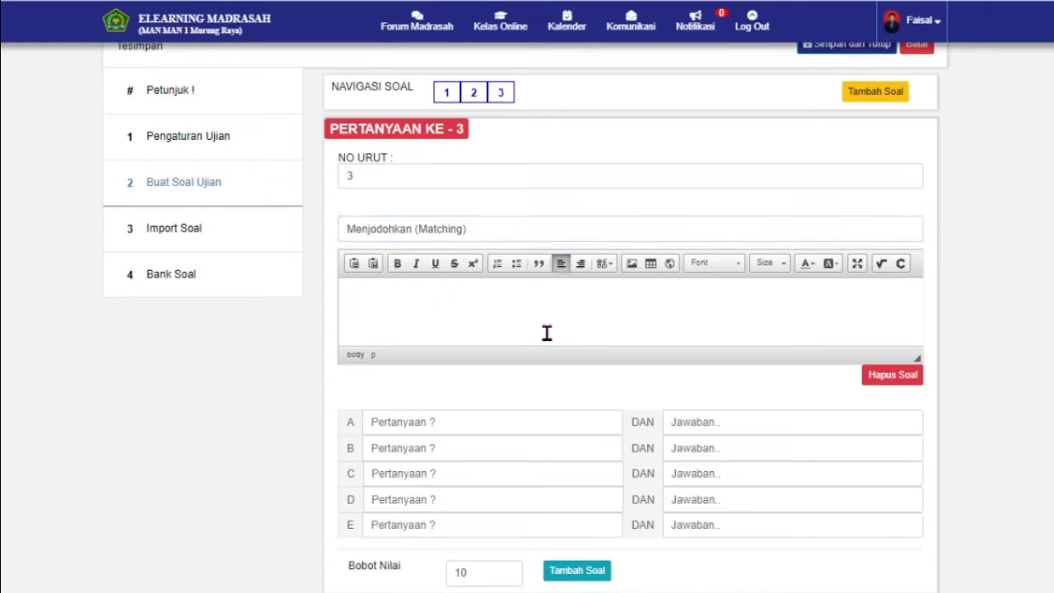
left_click(467, 419)
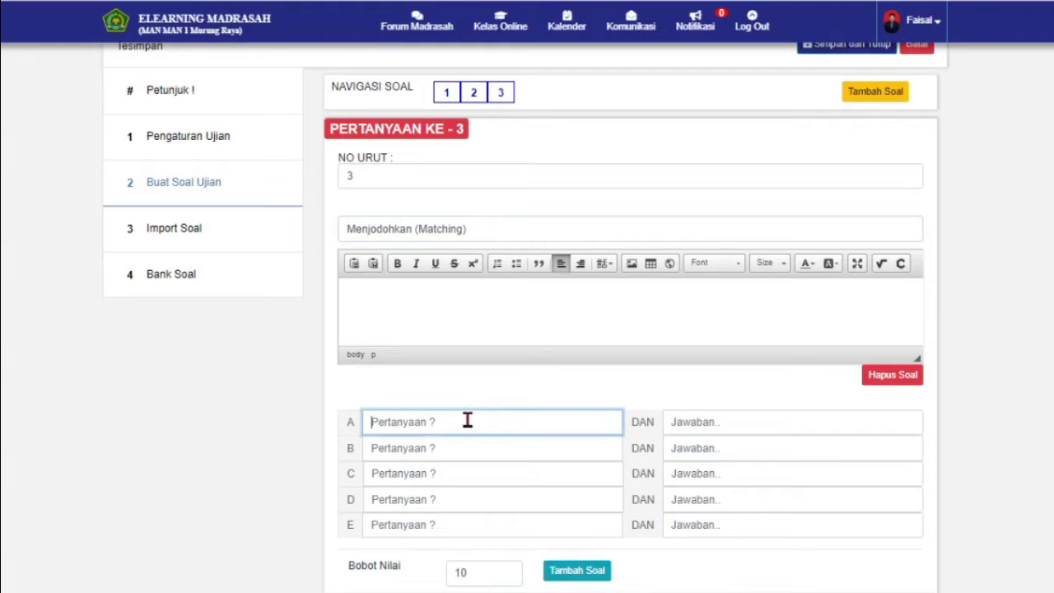
left_click(514, 311)
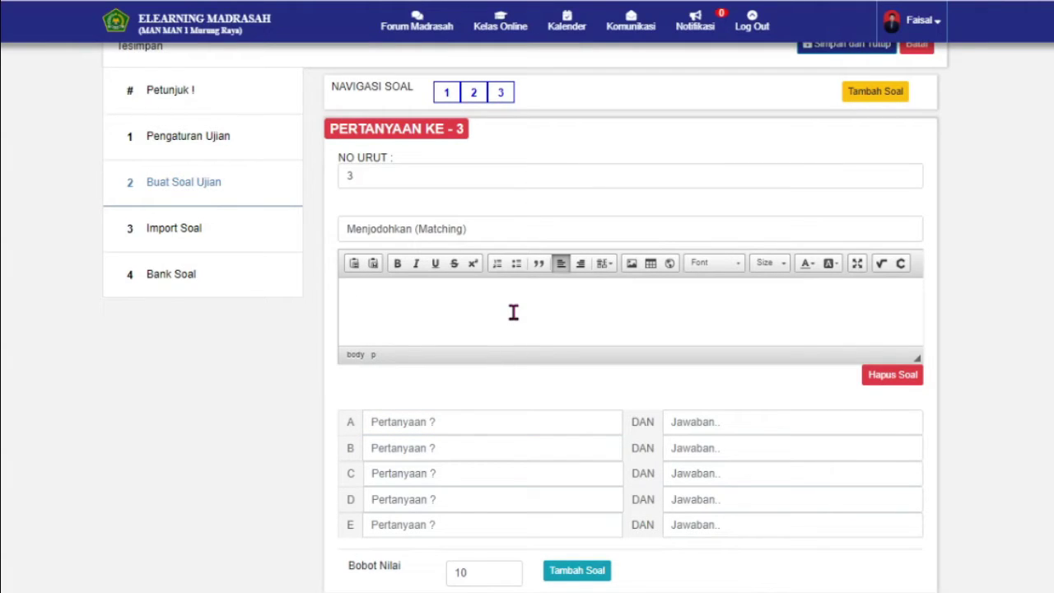
Enter "Cocokkan jawaban sesuai dengan soal yang ada" as the text of question 3
type("Carilah")
key("BackSpace")
key("BackSpace")
key("BackSpace")
key("BackSpace")
type("Cocokkan jawaban")
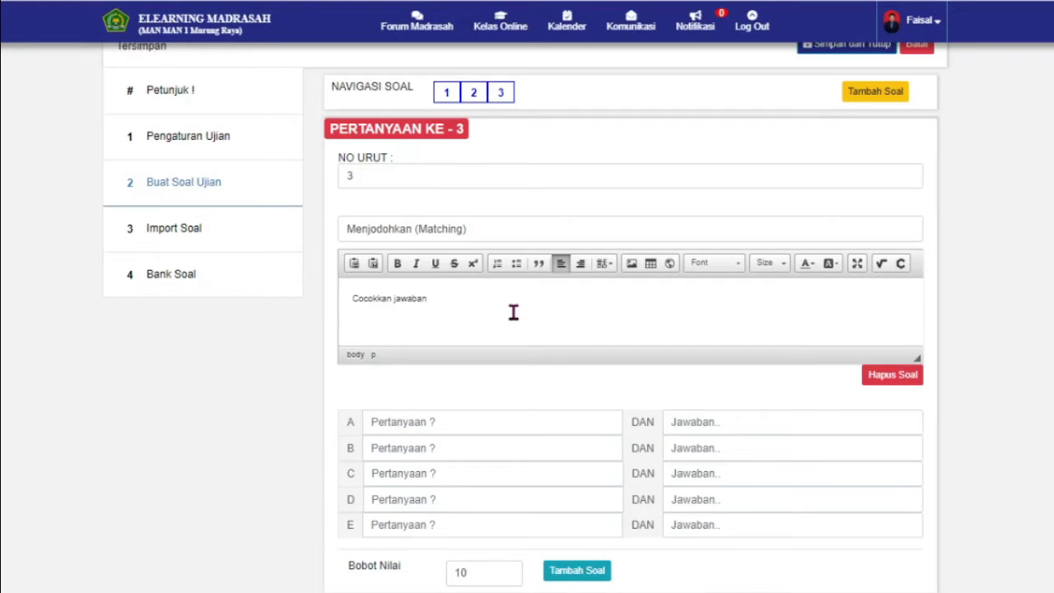
type(" sesuai dengan")
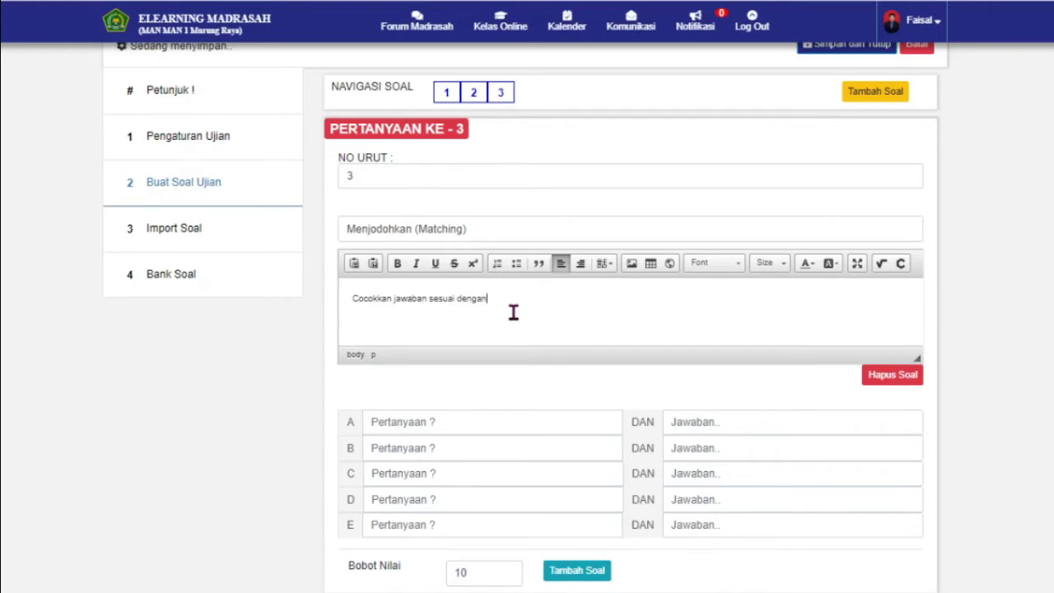
type(" soal yang ada")
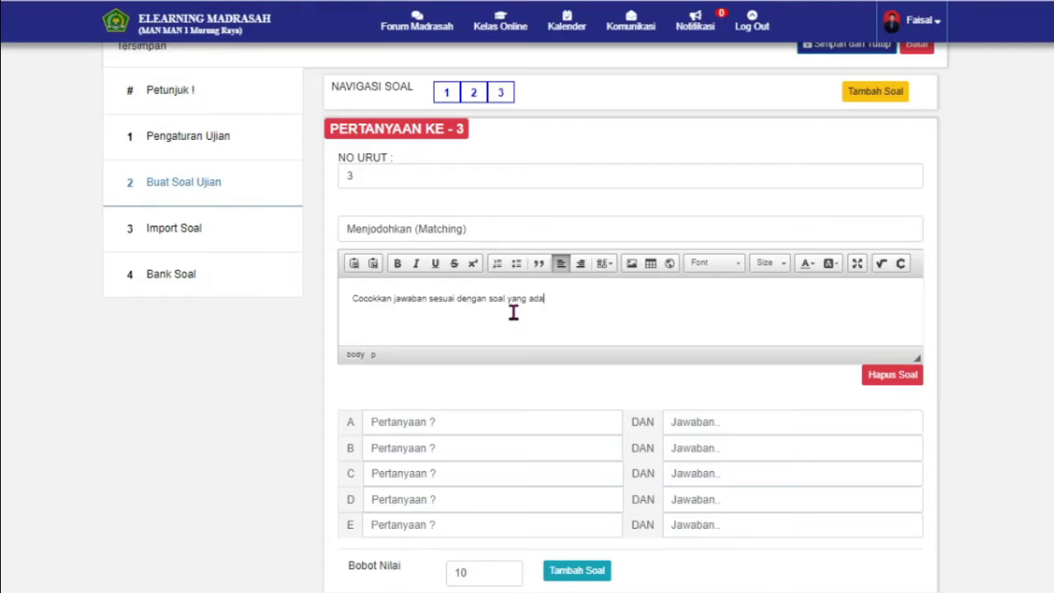
Fill matching pair A with the prompt "Dewa Pencipta Alam Semesta dalam agama Hindu" and the answer "Brahma"
left_click(467, 420)
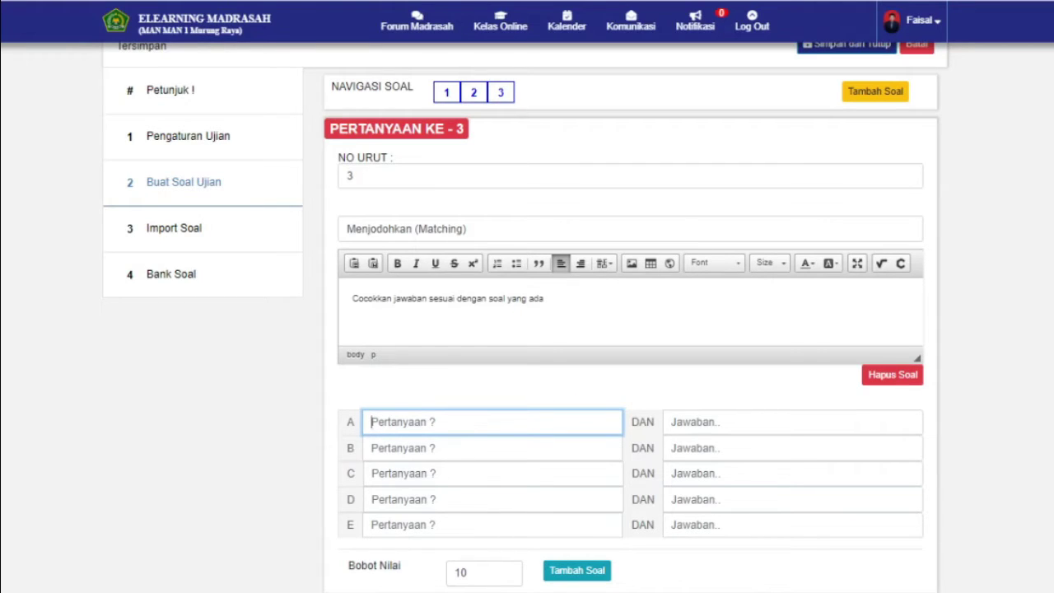
type("Per")
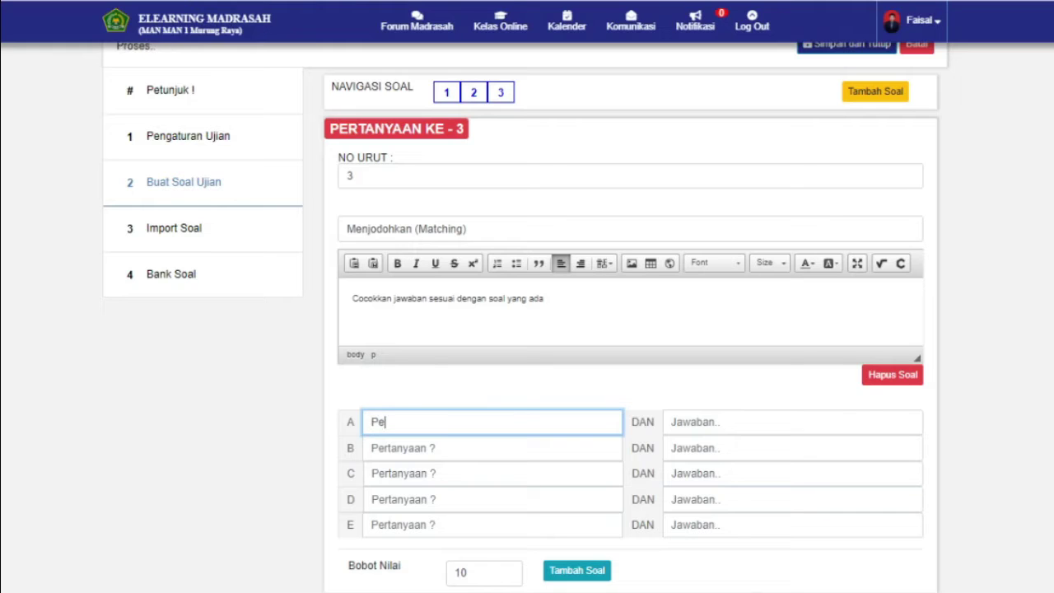
key("BackSpace")
key("BackSpace")
key("BackSpace")
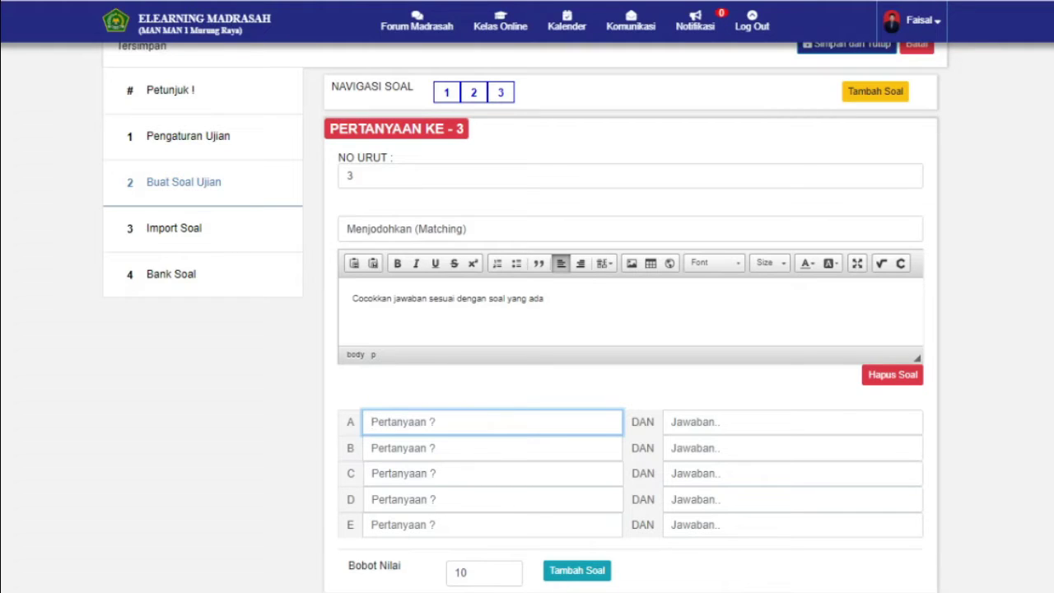
type("Dewa Pen")
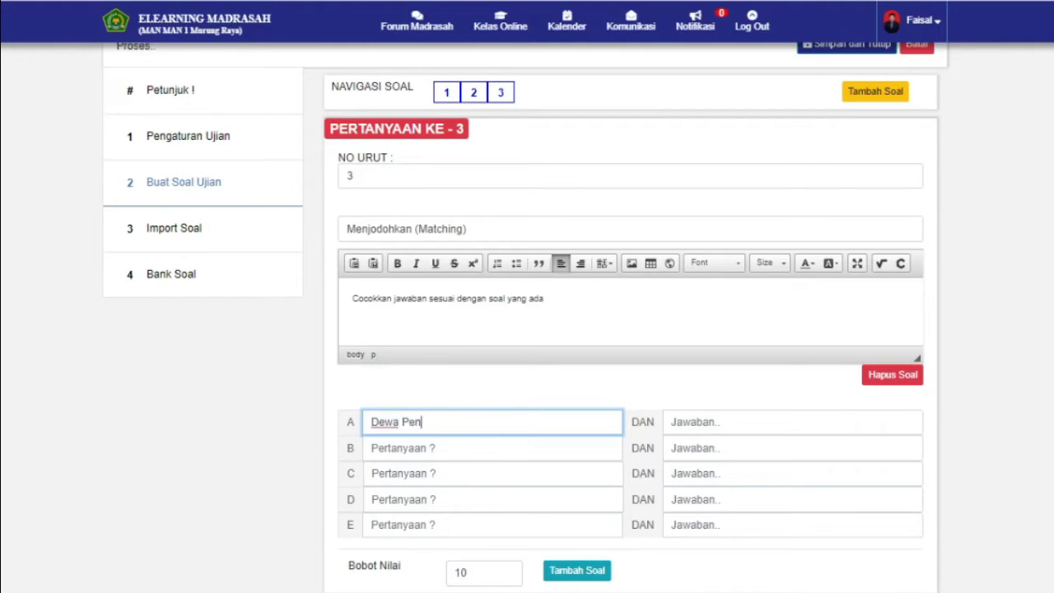
type("cipta A")
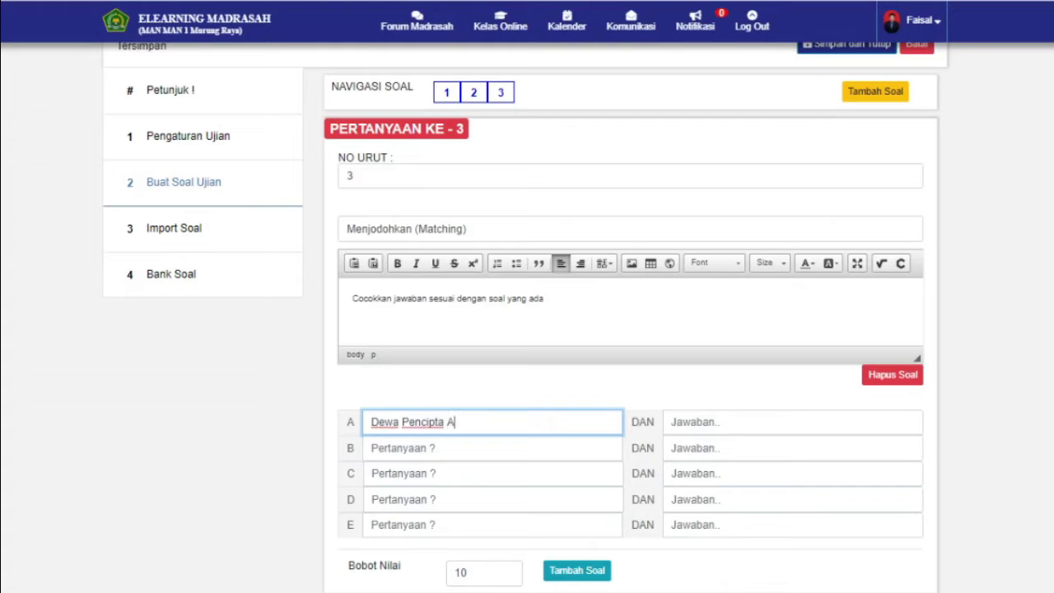
type("lam Semsta")
key("BackSpace")
key("BackSpace")
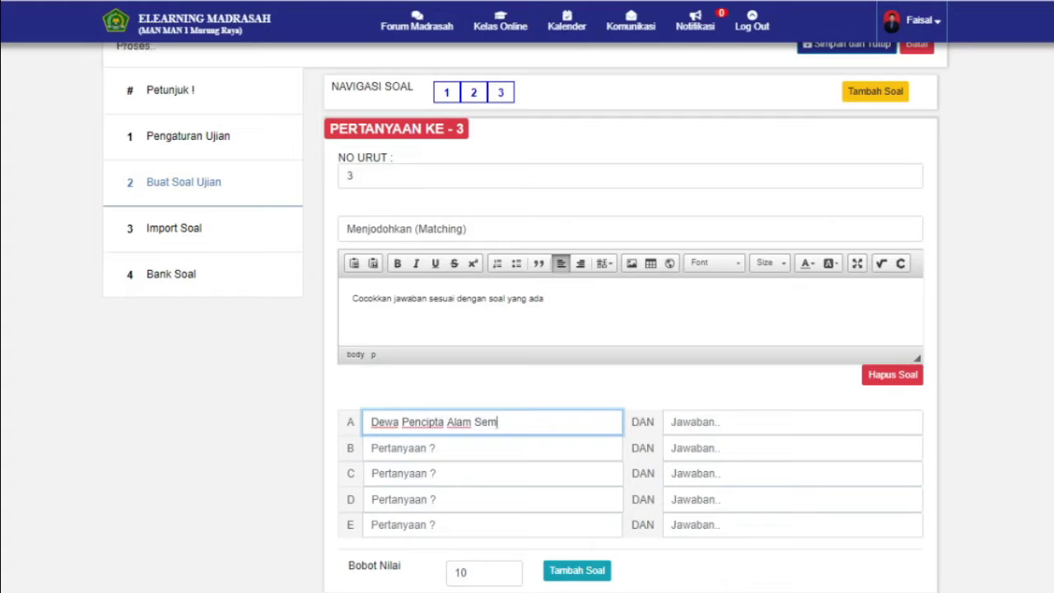
type("esta ")
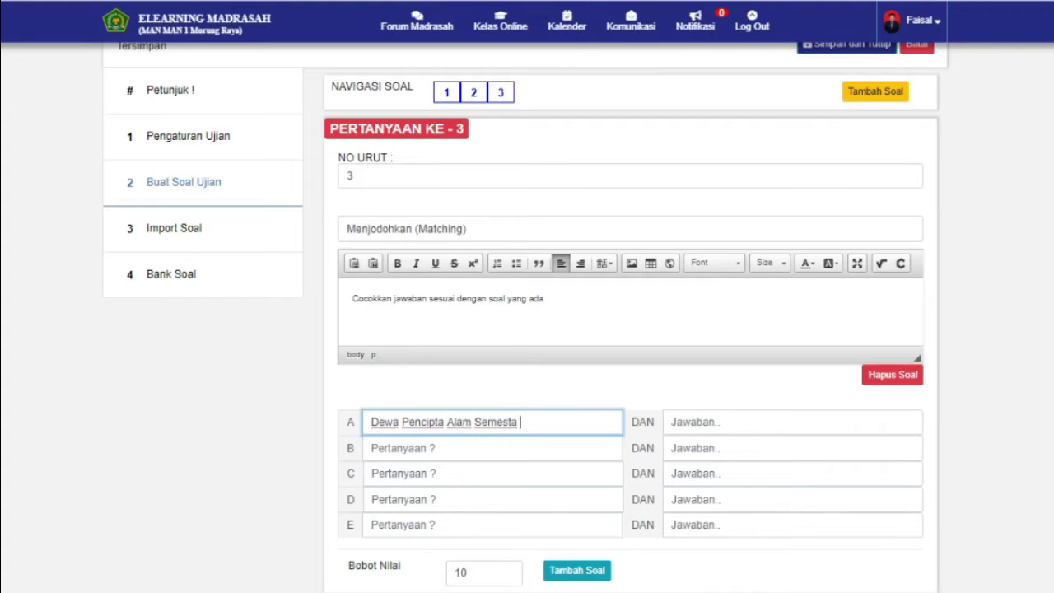
type("dalam agama Hindu")
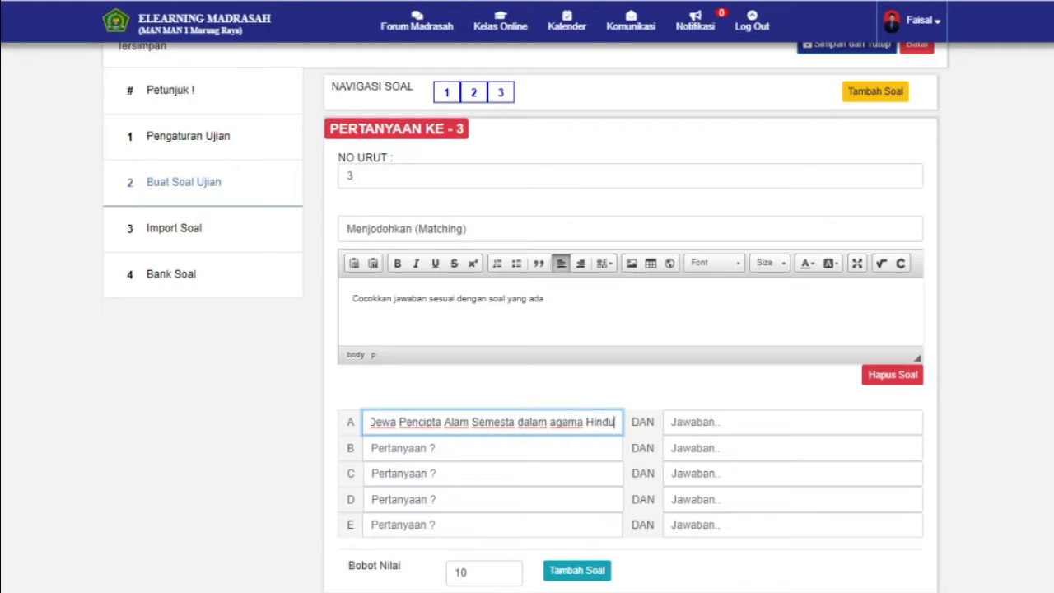
left_click(800, 426)
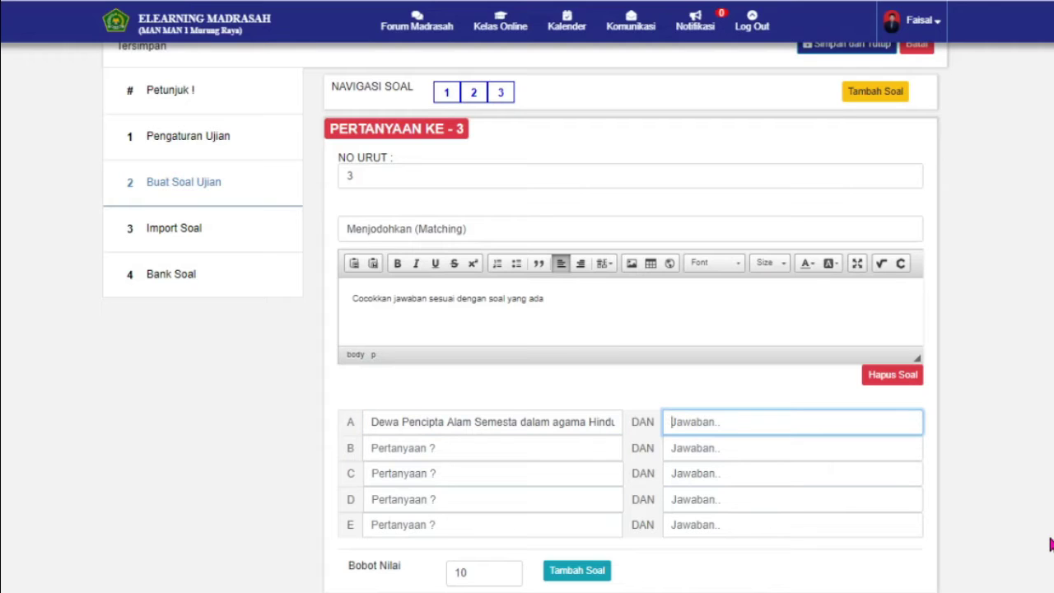
type("Brahma")
Fill matching pair B with the prompt "Tripitaka Adalah kitab suci agama" and the answer "Buddha"
left_click(520, 449)
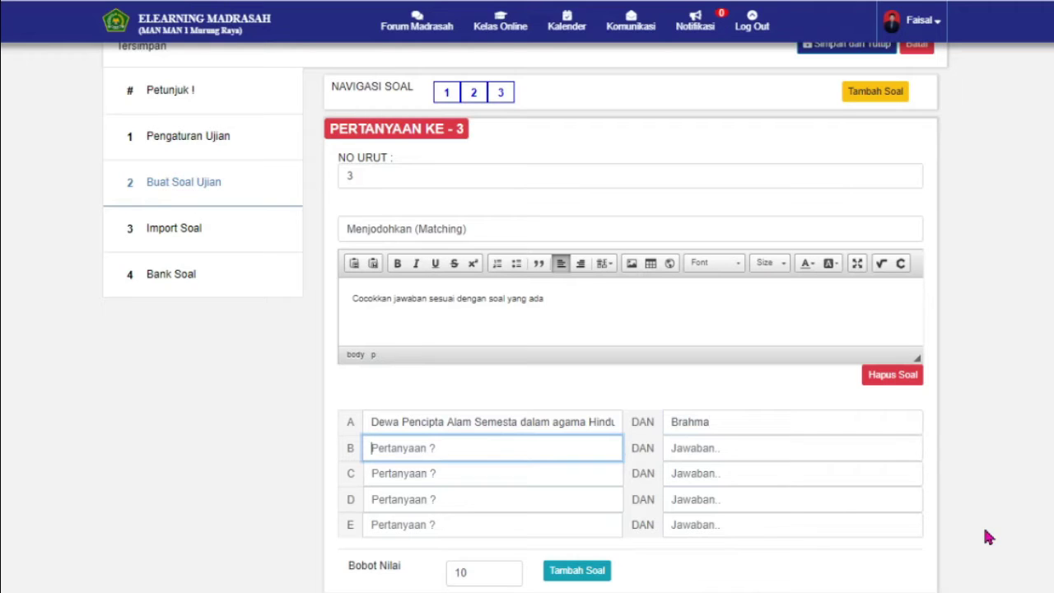
type("Tripitaka Adalah ki")
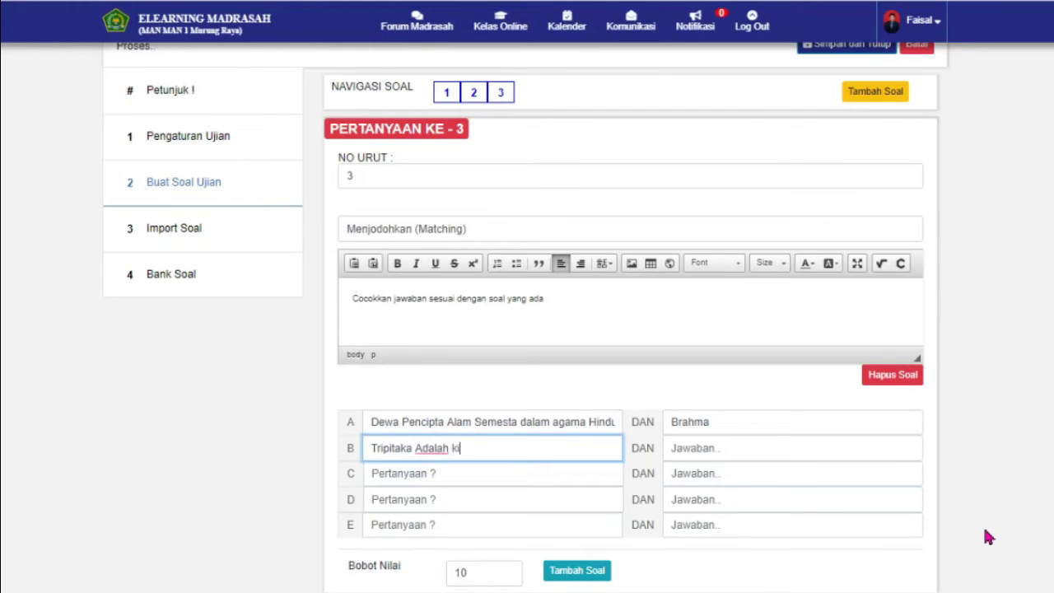
type("tab suci a")
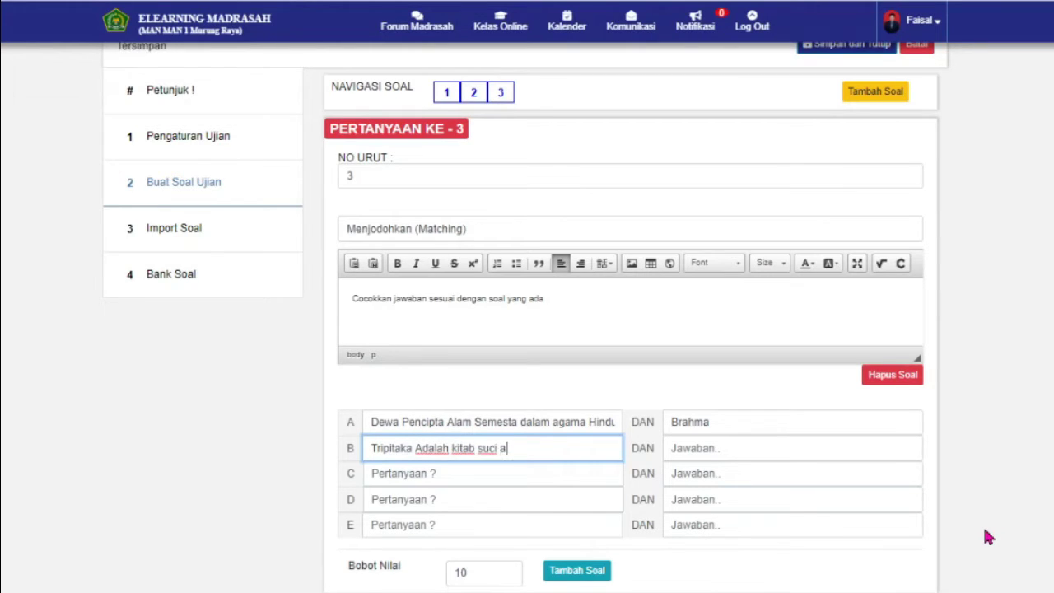
type("gama")
left_click(757, 457)
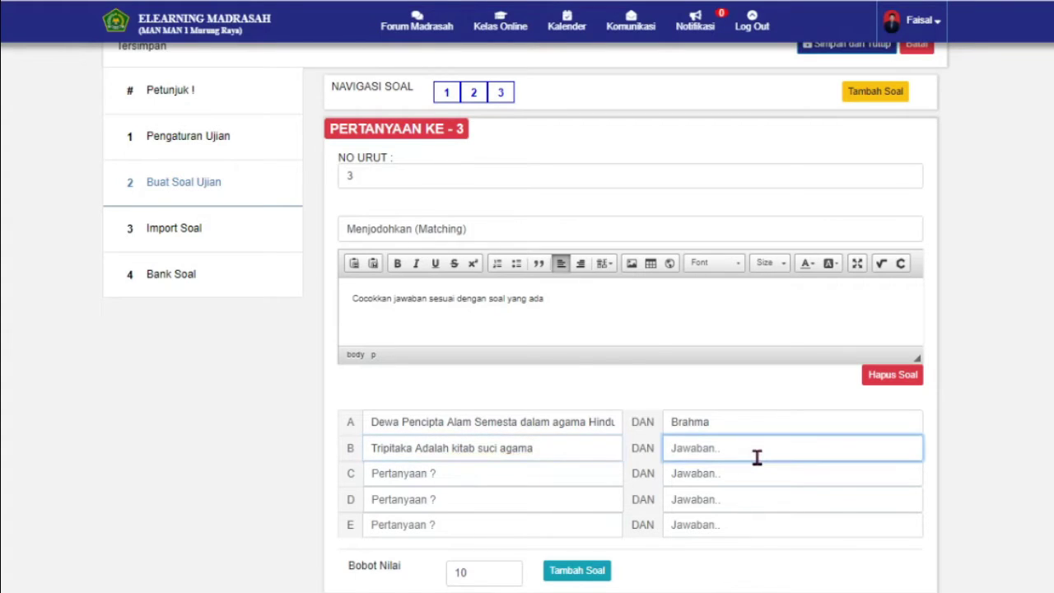
type("Buddha")
Consult the Word document, and fill matching pair C with the prompt "Hari besar Umat Budha" and the answer "Waisak"
left_click(486, 478)
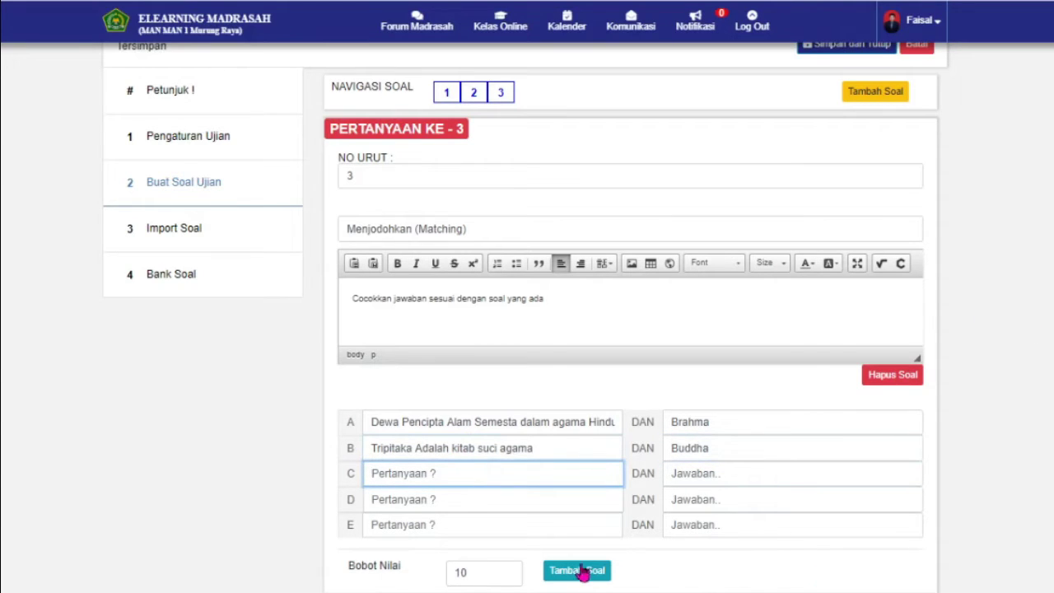
key("alt+Tab")
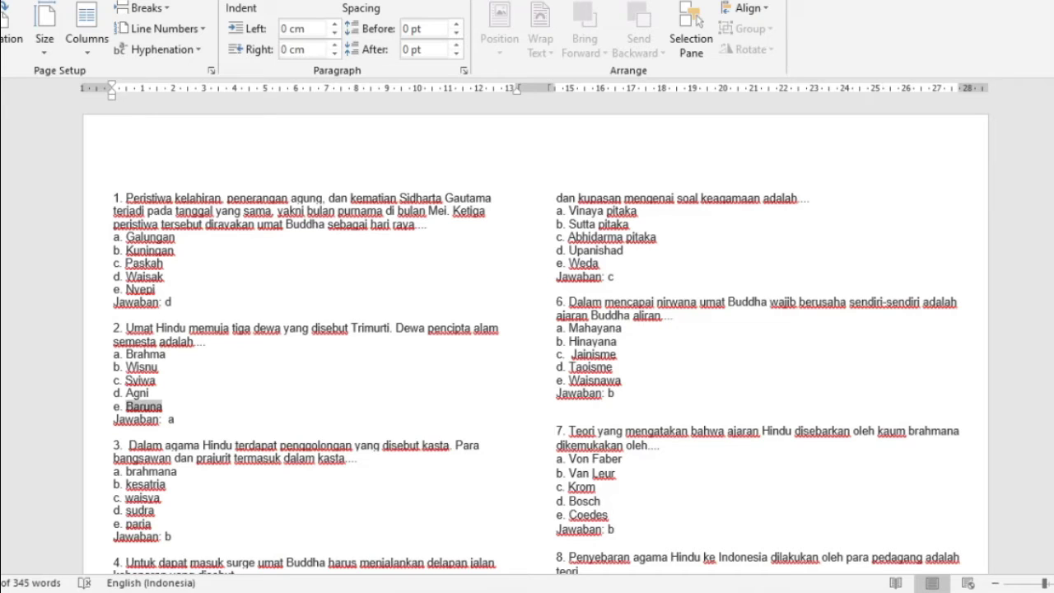
key("alt+Tab")
type("Hari b")
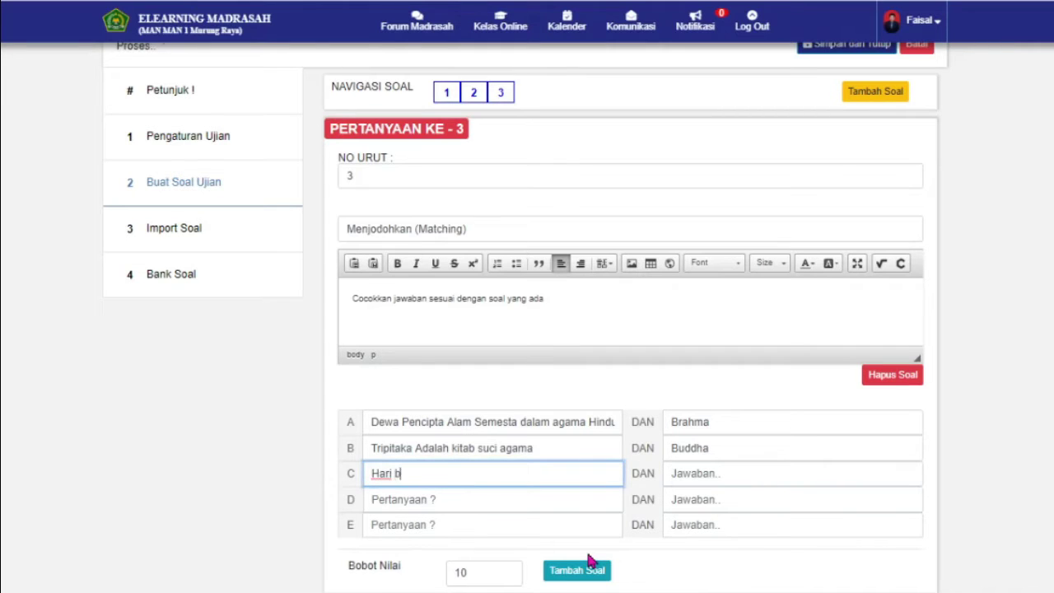
type("esar Umm")
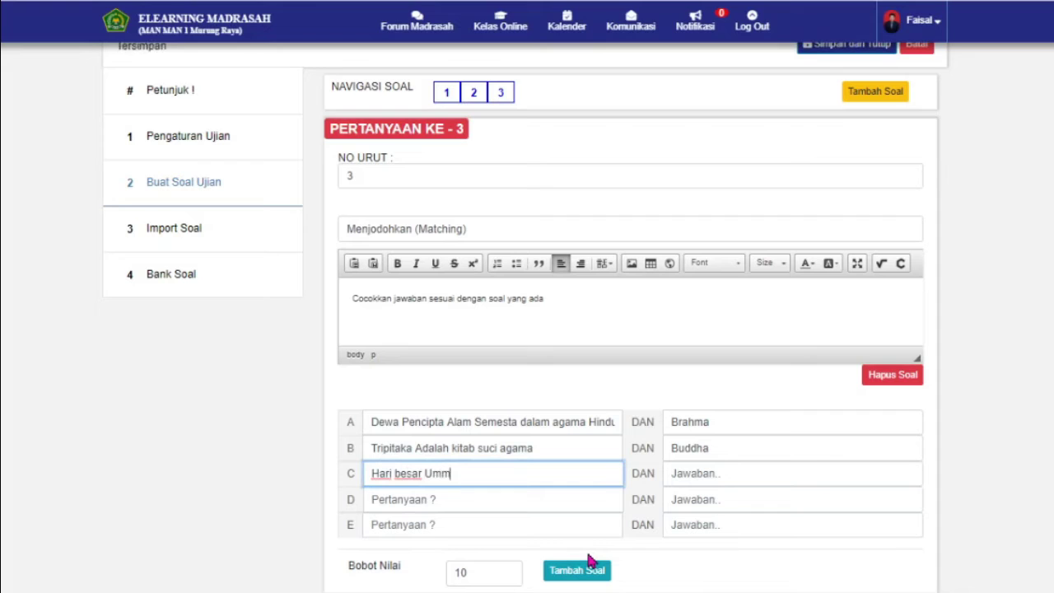
key("BackSpace")
type("at Budha")
left_click(753, 482)
type("W")
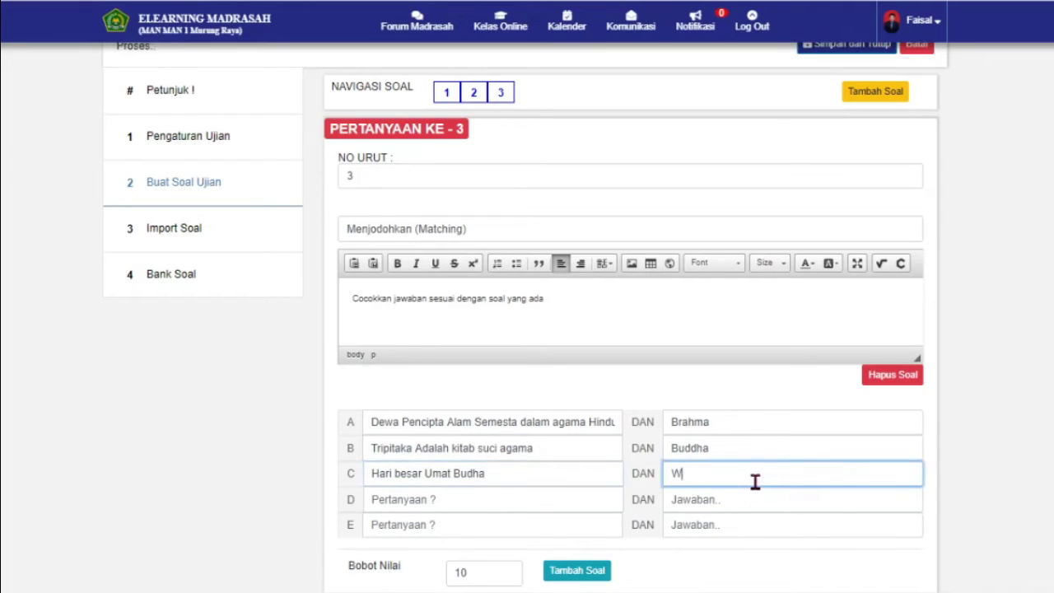
type("aisak")
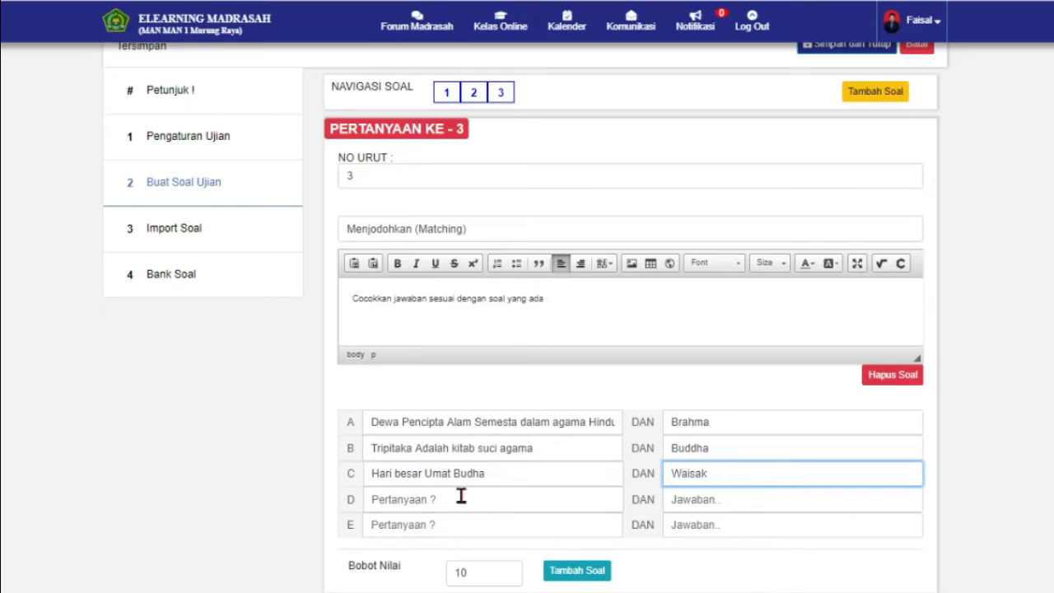
Check the Word document for another item, and enter "Golongan Waisya" as the prompt of matching pair D
left_click(461, 495)
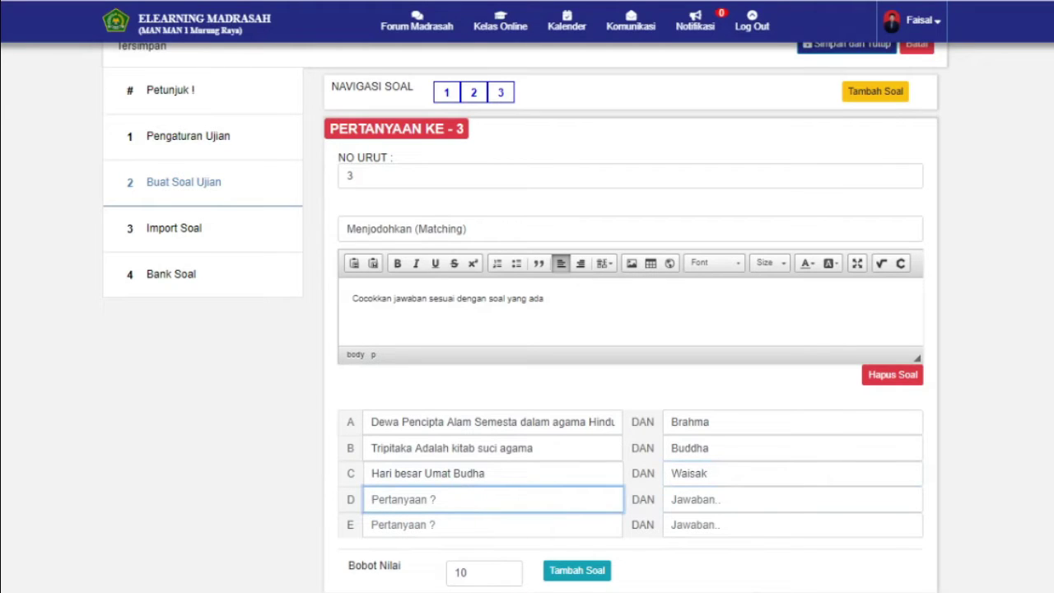
key("alt+Tab")
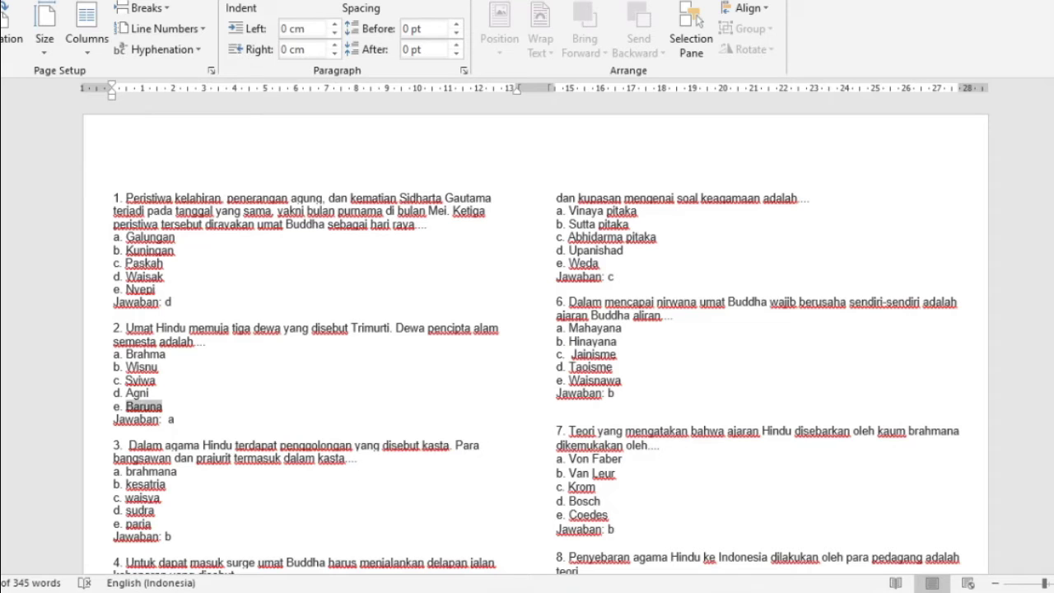
key("alt+Tab")
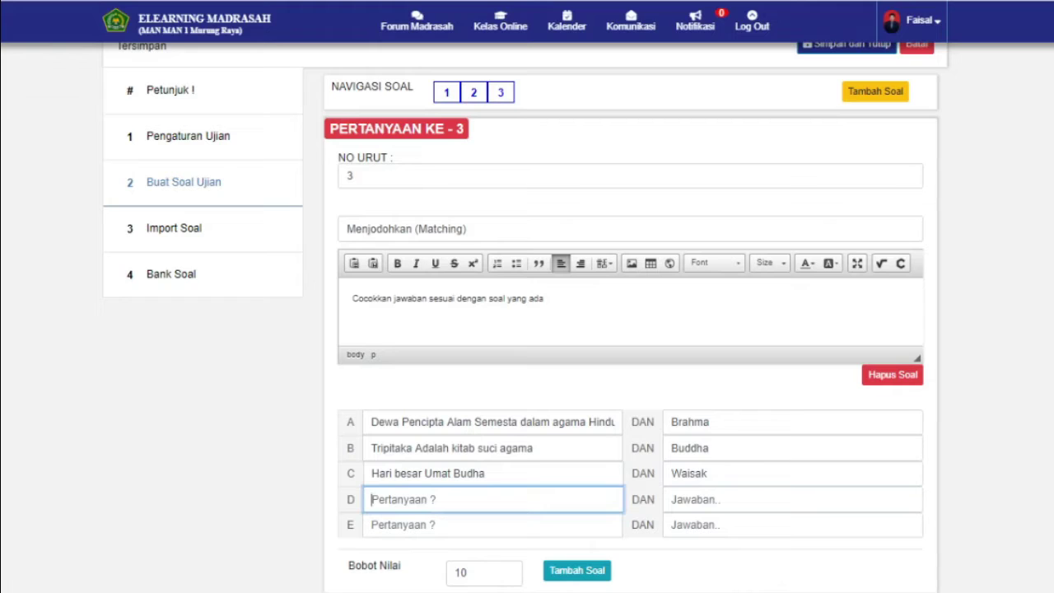
type("GHolonga")
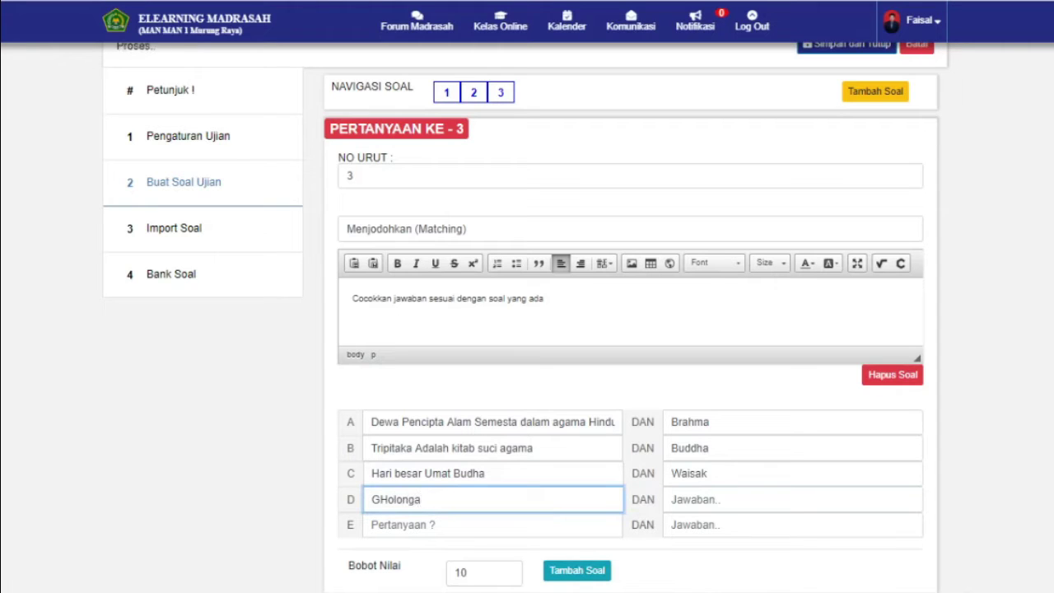
key("BackSpace")
key("BackSpace")
key("BackSpace")
key("BackSpace")
key("BackSpace")
key("BackSpace")
key("BackSpace")
type("olongan ")
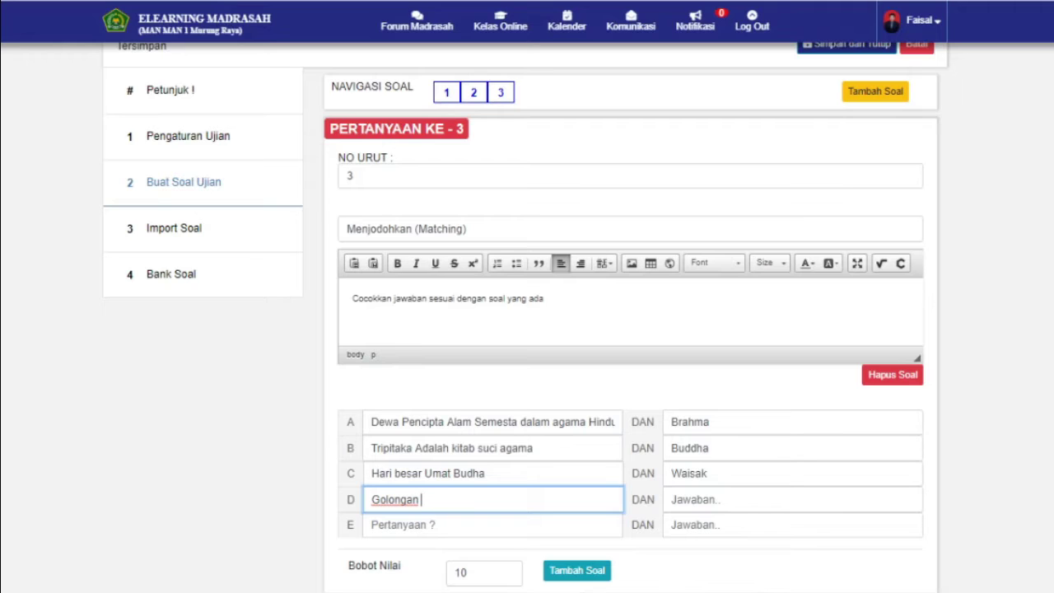
type("Wisya")
key("BackSpace")
key("BackSpace")
key("BackSpace")
key("BackSpace")
type("aisya")
Set the score weight of question 3 to 20
mouse_move(514, 592)
left_click(478, 571)
key("BackSpace")
key("BackSpace")
type("20")
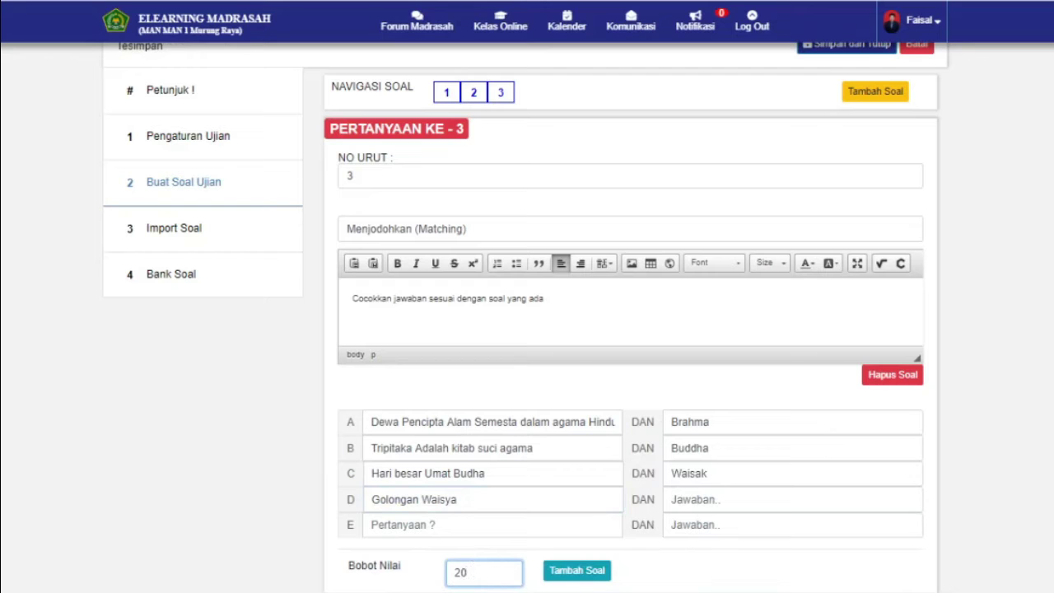
Look through the caste questions in the Word document, and enter "Bangsawan" as the answer of matching pair D
left_click(560, 592)
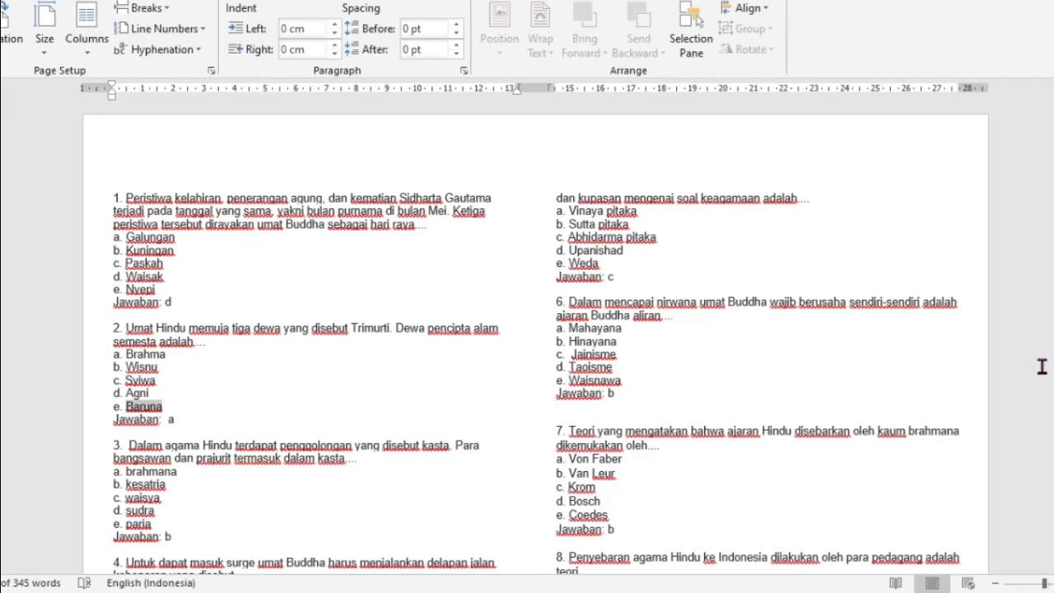
scroll(535, 338, "down", 4)
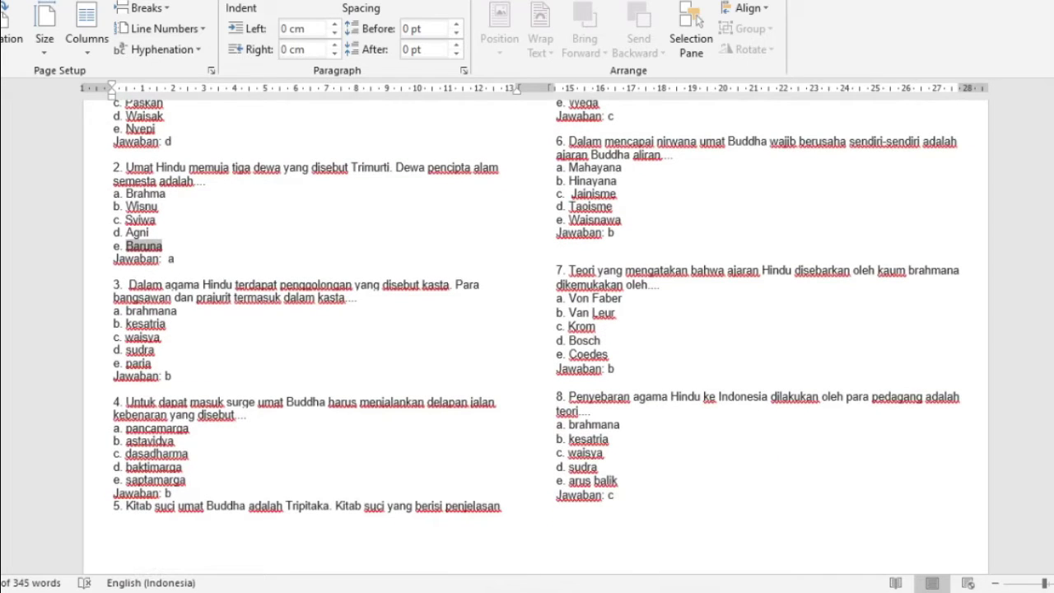
key("alt+Tab")
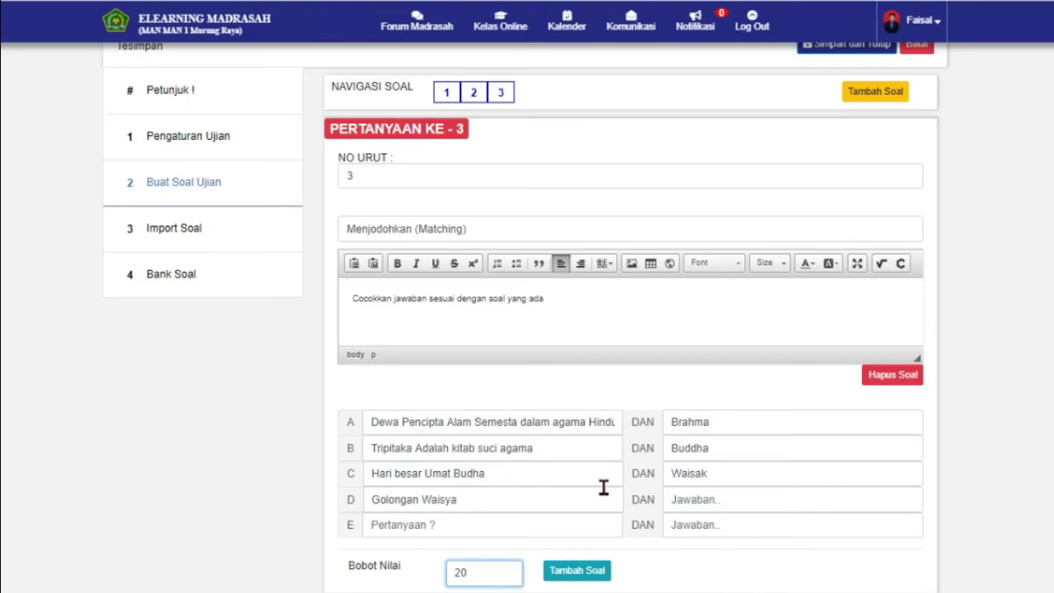
left_click(722, 504)
type("Bangsawan")
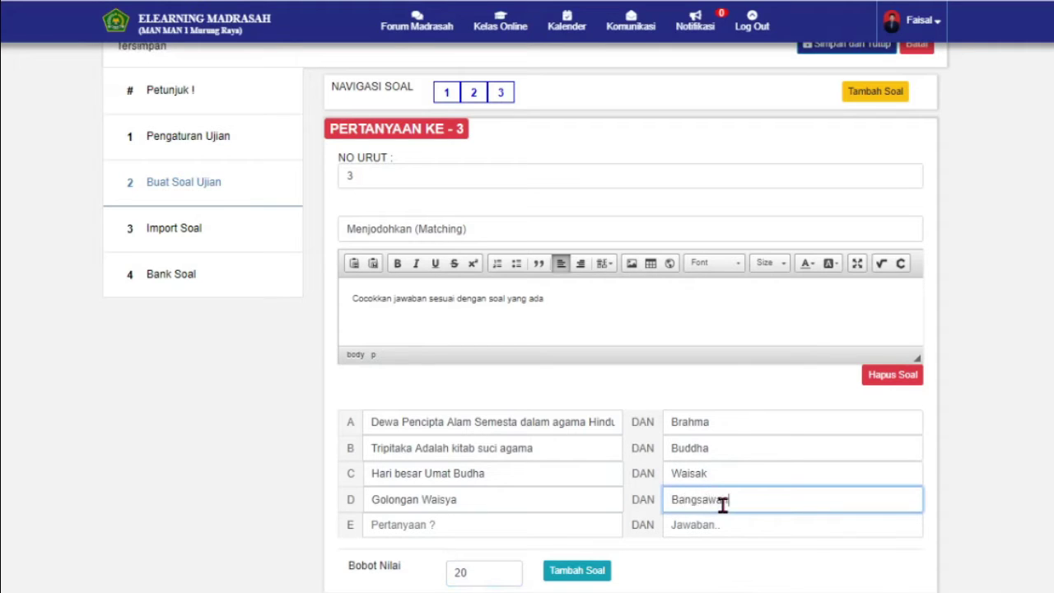
Fill matching pair E with the prompt "Pohon tempat siddarta gautama bertapa" and the answer "Bodhi"
left_click(558, 525)
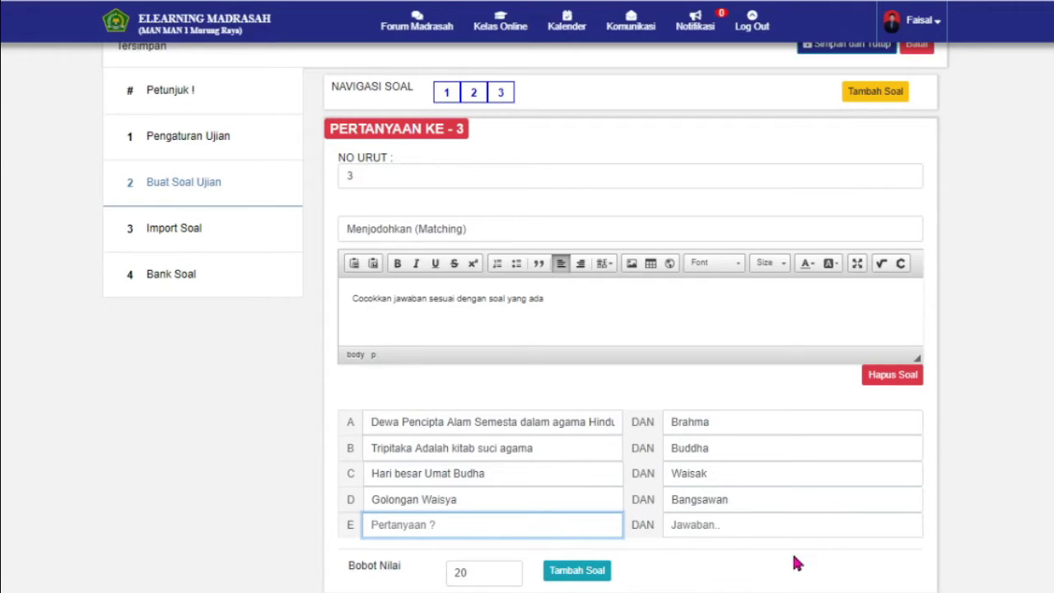
type("Pohon t")
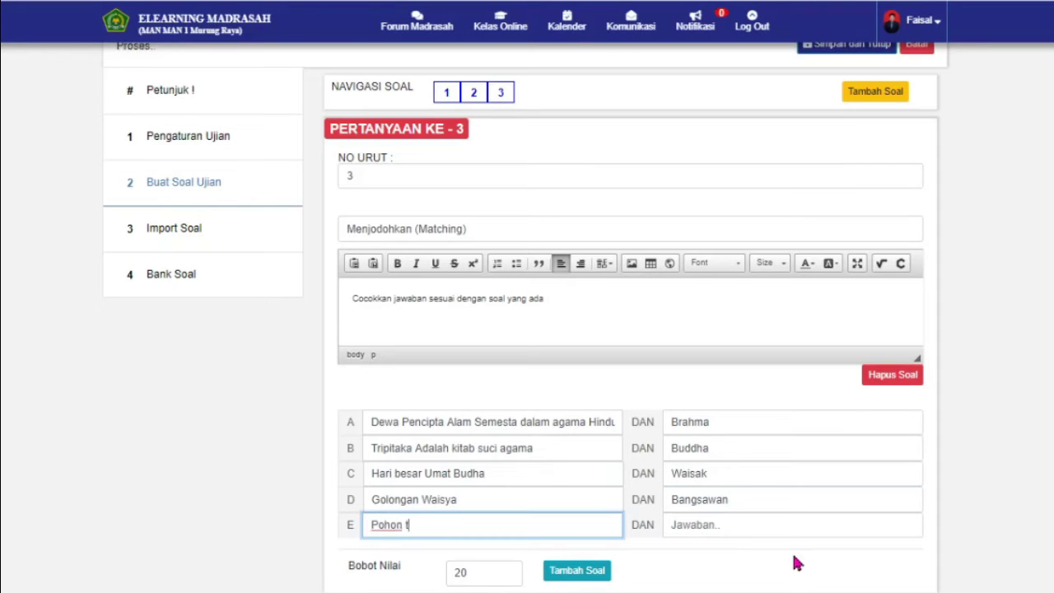
type("empat ")
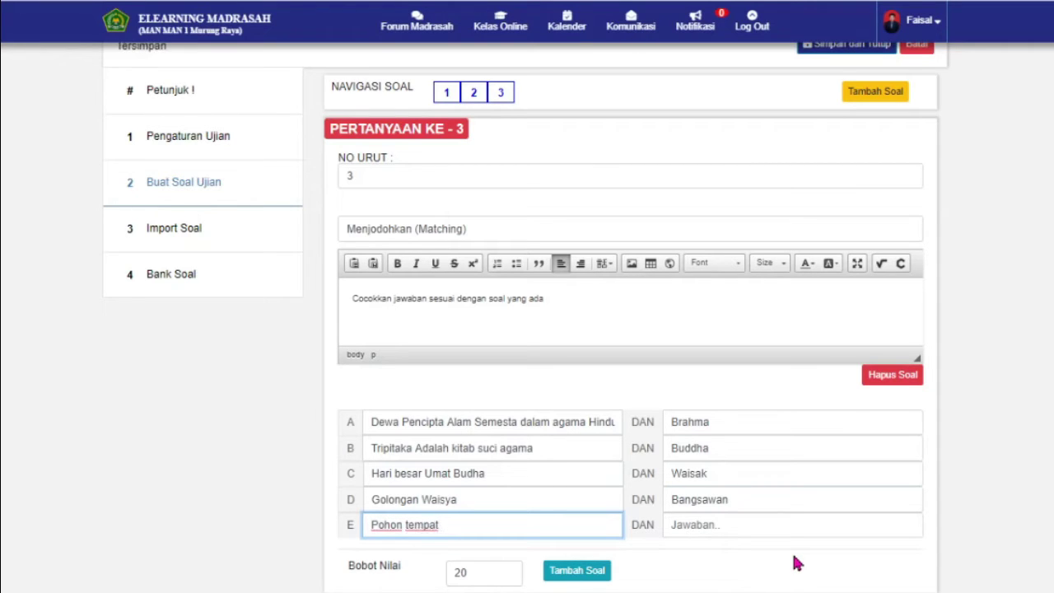
type("siddarta gautama ")
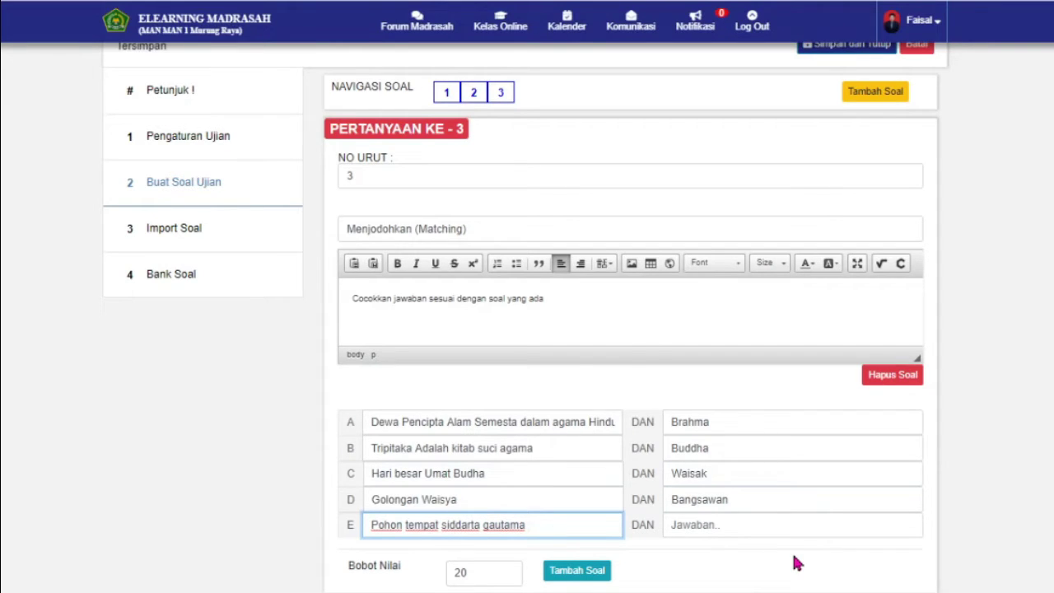
type("bertapa")
left_click(773, 527)
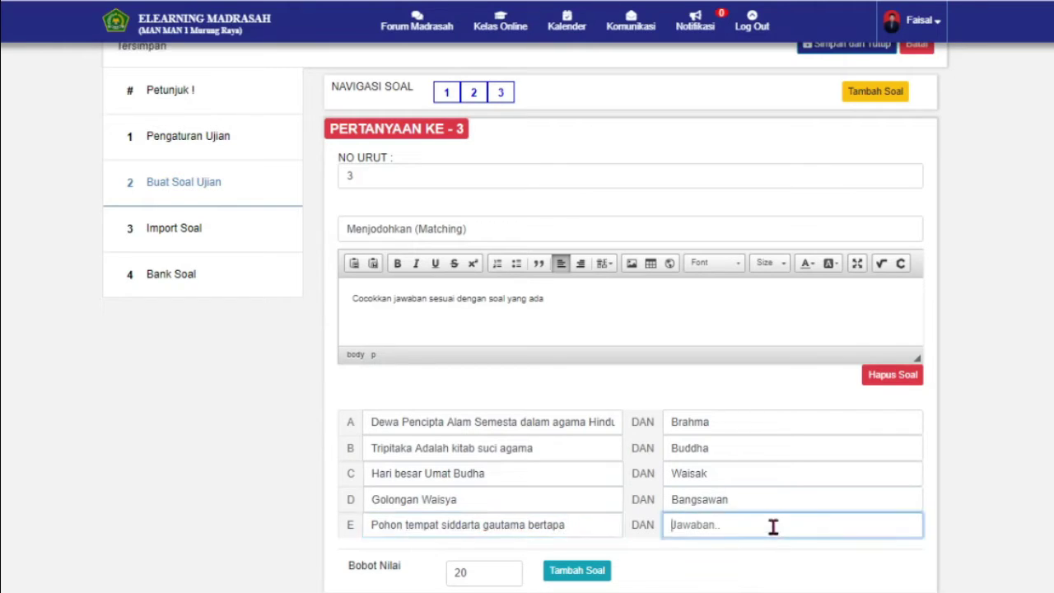
type("Bodhi")
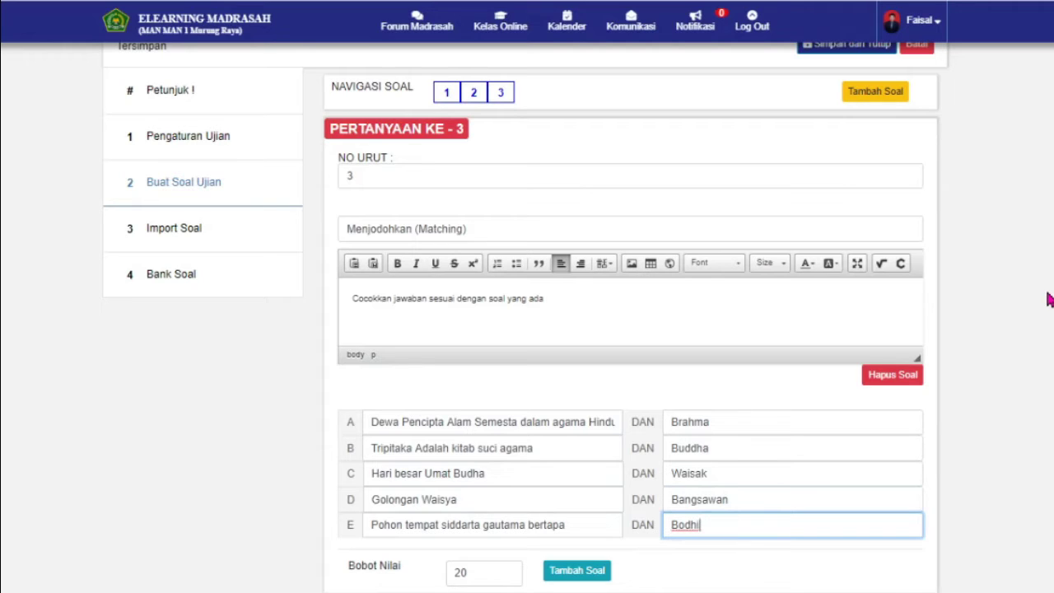
Add question 4 as a Short Answer question and set its score weight to 20
left_click(587, 568)
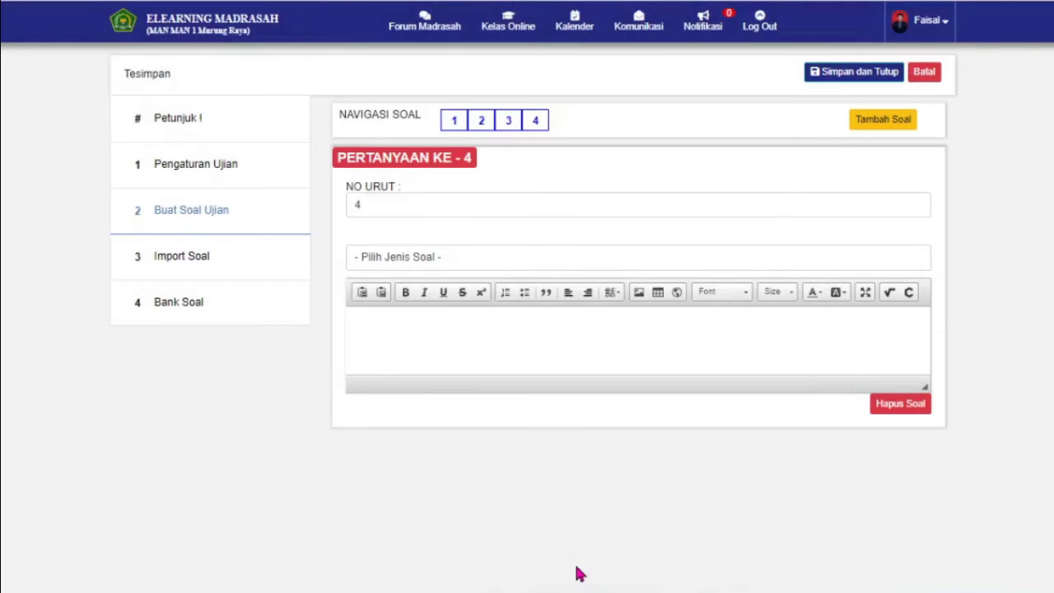
left_click(452, 258)
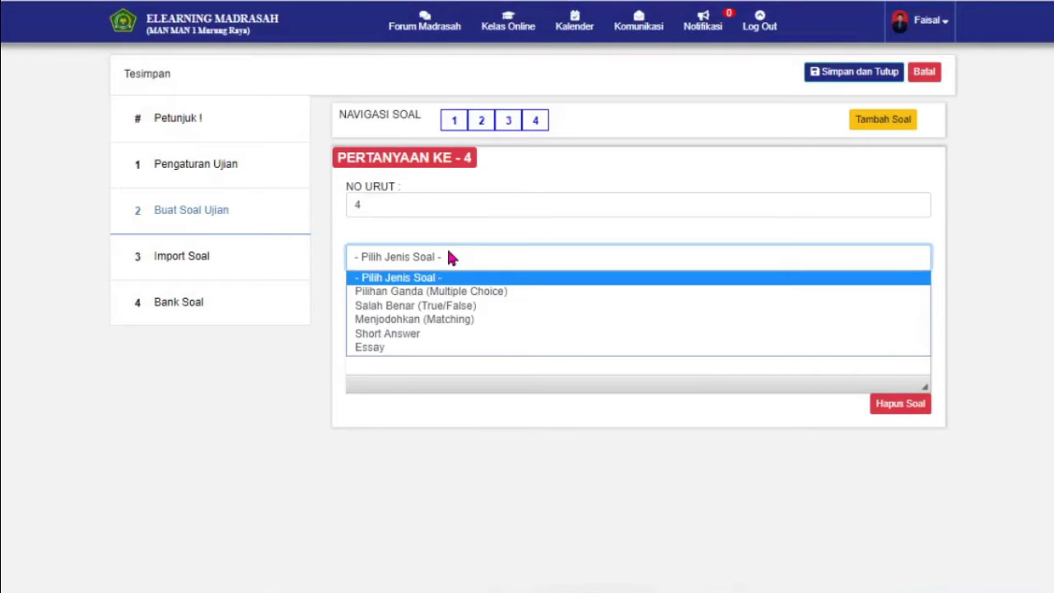
left_click(461, 334)
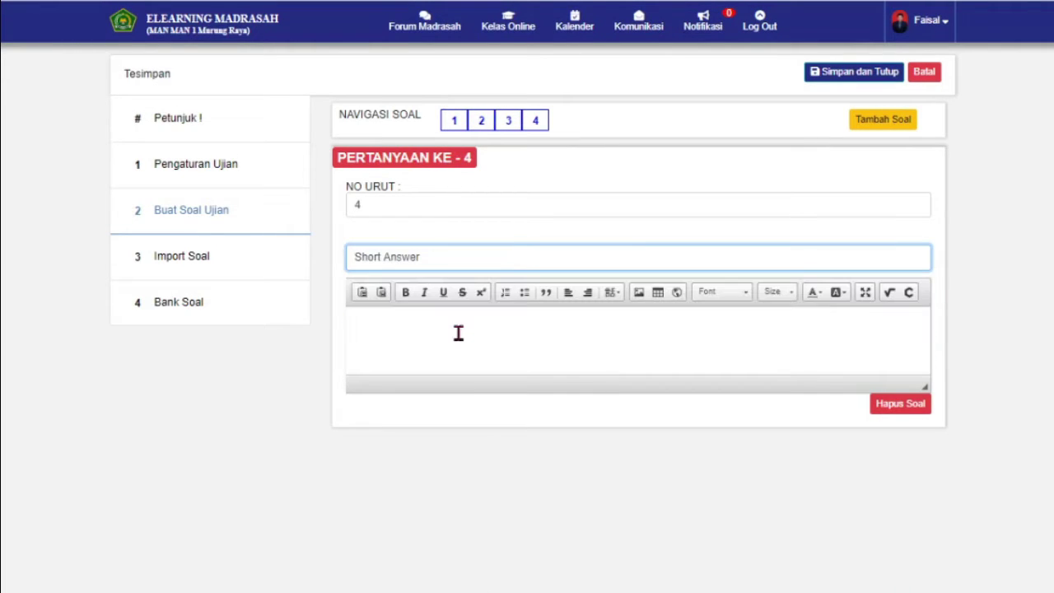
left_click(507, 322)
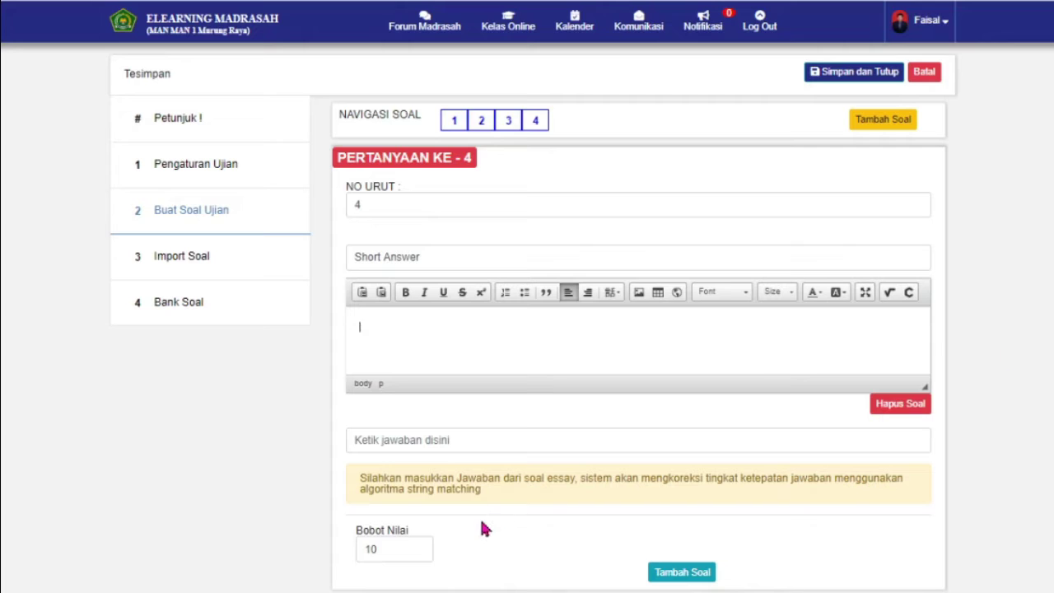
left_click(394, 548)
key("BackSpace")
key("BackSpace")
type("20")
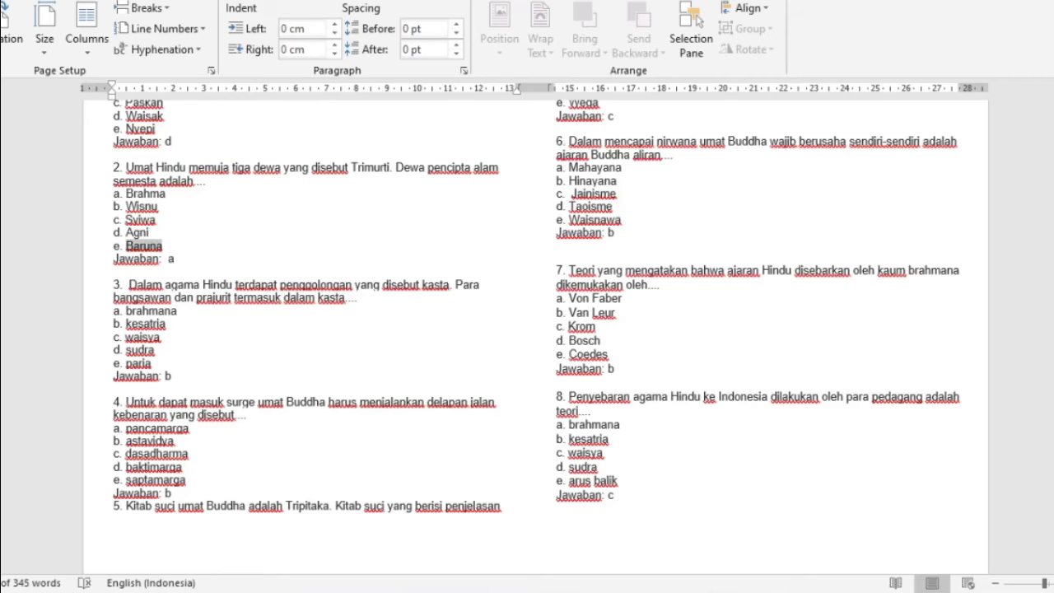
Copy the essay item "Ajaran Hindu dan Buddha berasal dari...." from the Word document into the text of question 4
scroll(535, 337, "down", 10)
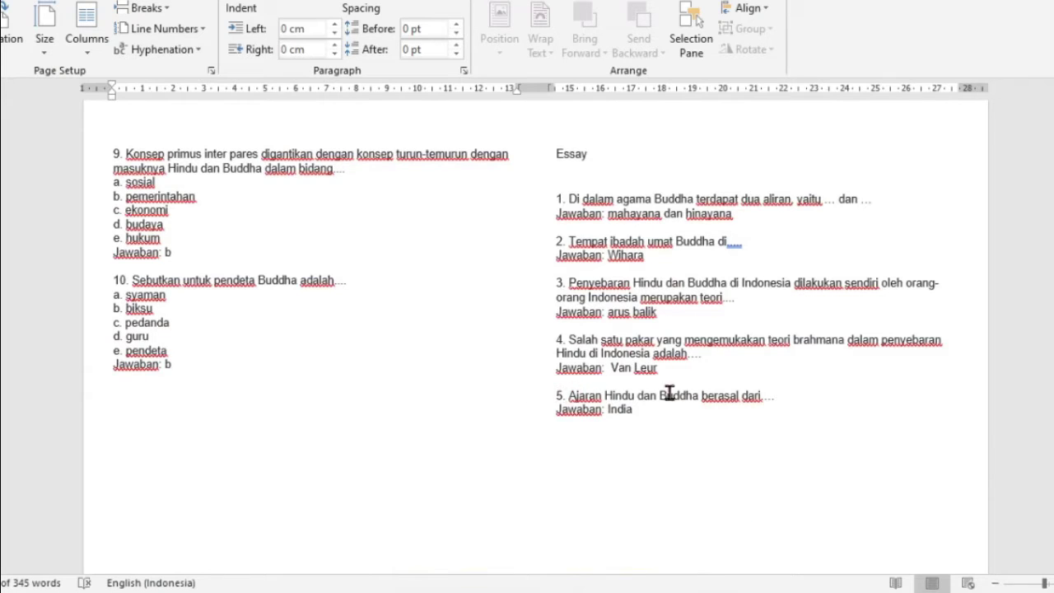
left_click_drag(670, 394, 786, 399)
key("ctrl+c")
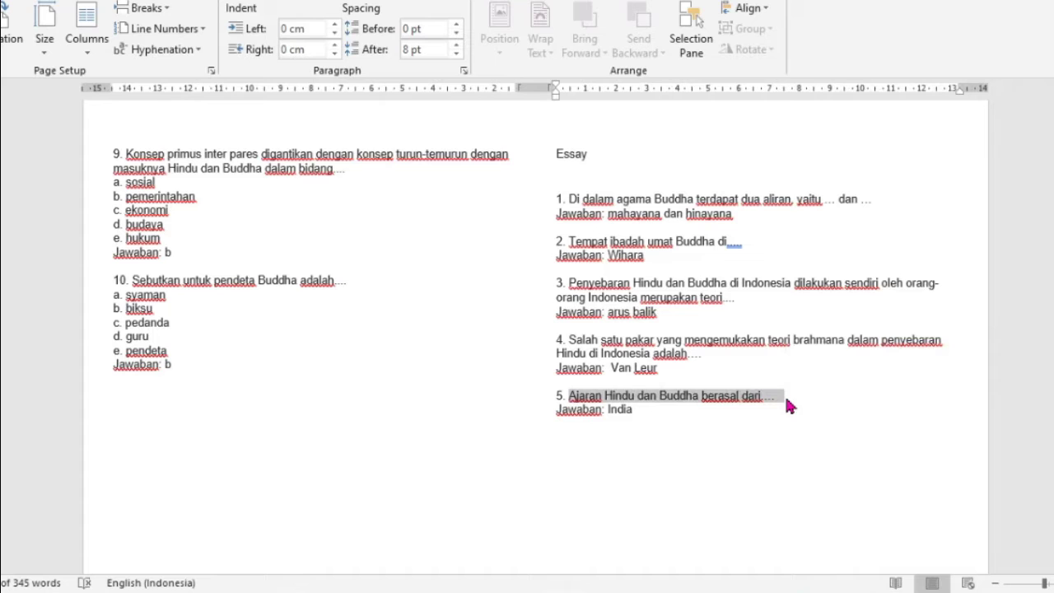
left_click(568, 592)
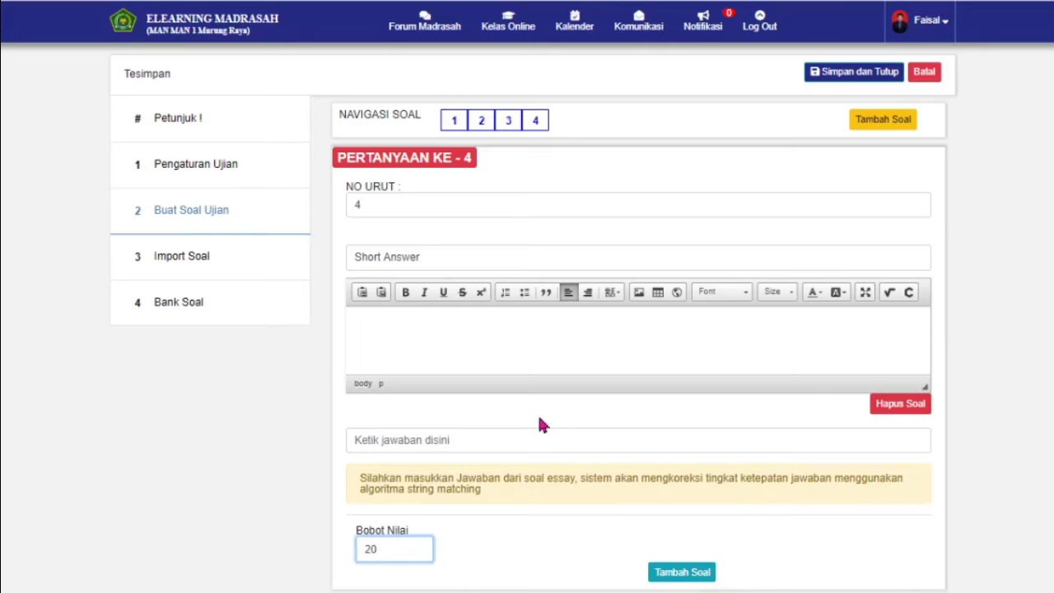
left_click(553, 321)
key("ctrl+v")
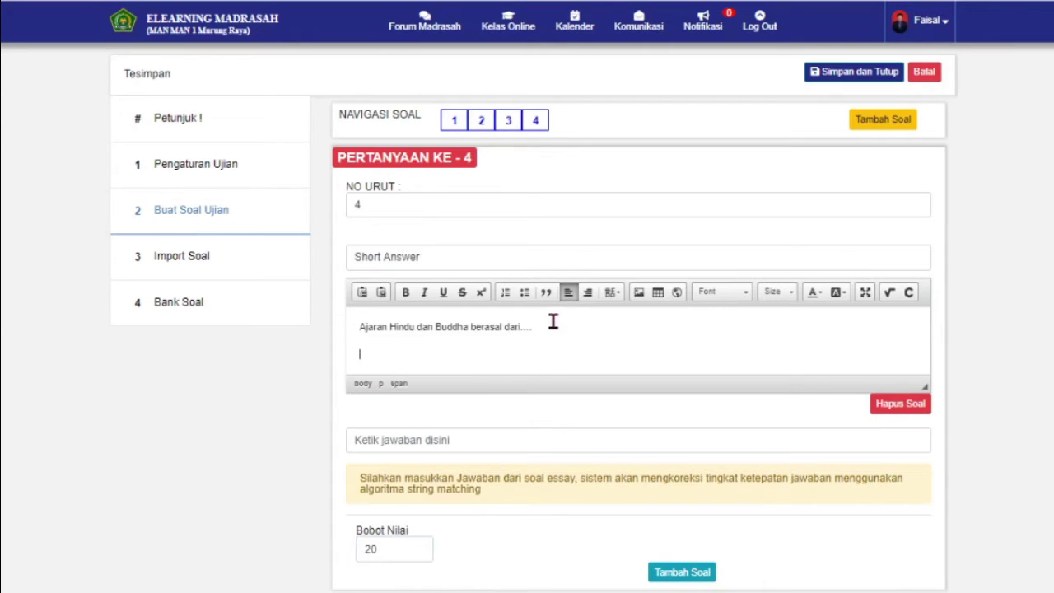
Enter "India" as the answer to question 4
left_click(508, 439)
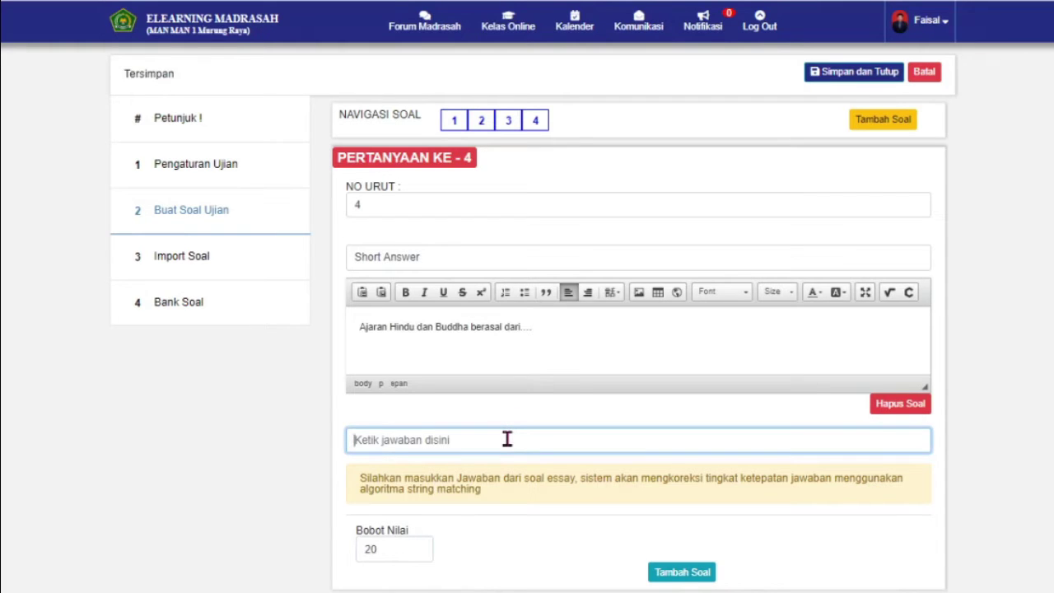
type("Ind")
key("BackSpace")
key("BackSpace")
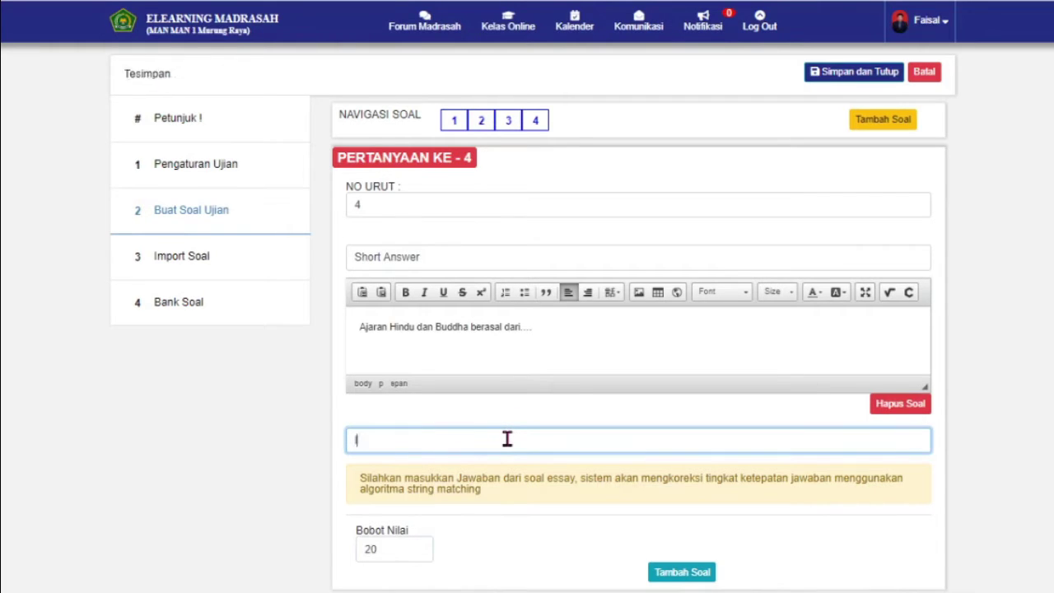
type("ndia")
Add question 5 and set its question type to Essay
left_click(684, 570)
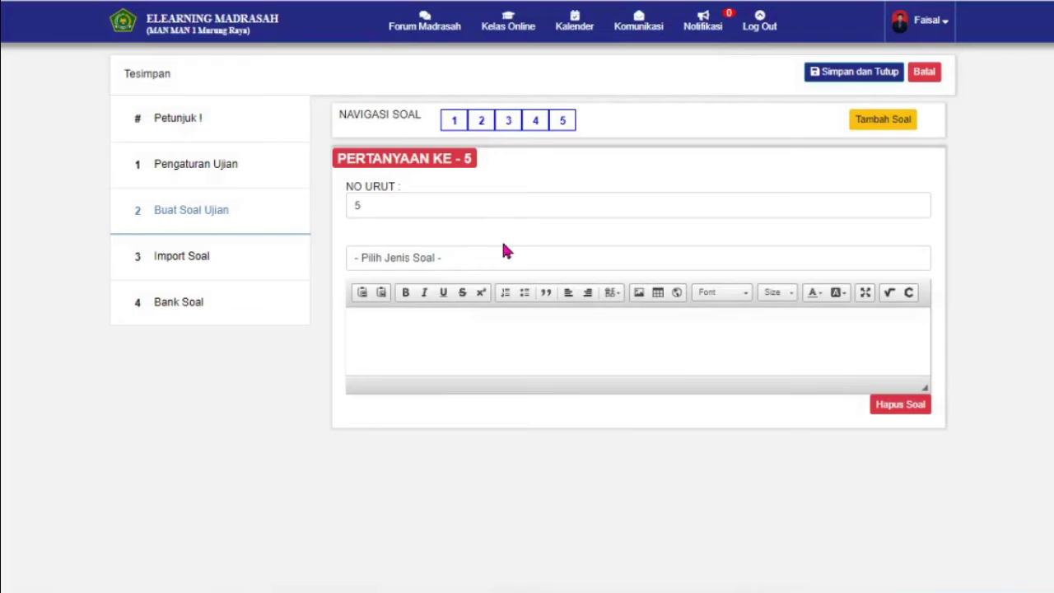
left_click(474, 256)
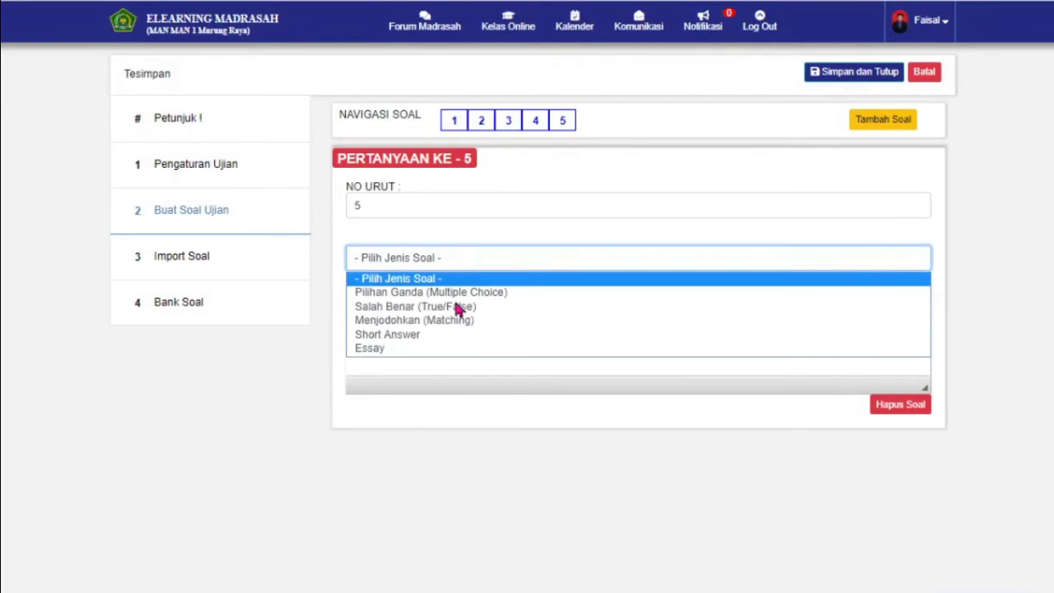
left_click(421, 349)
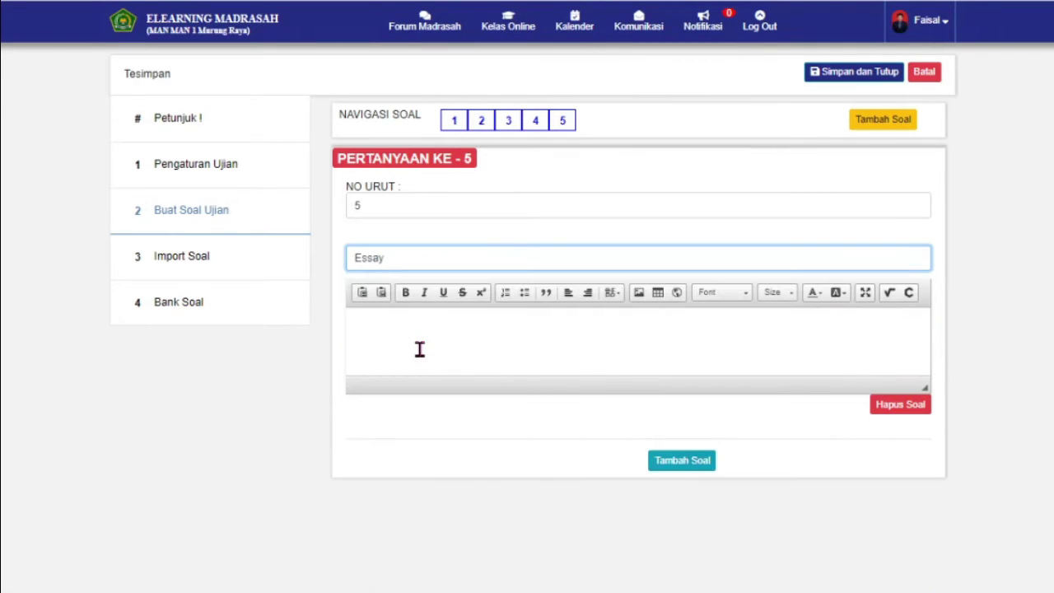
left_click(454, 319)
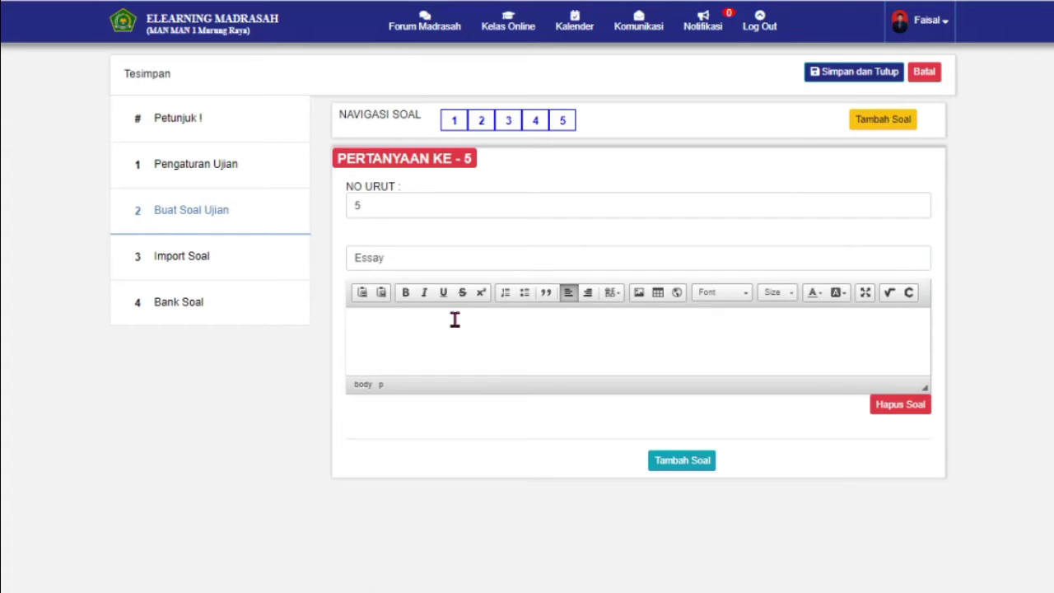
left_click(433, 260)
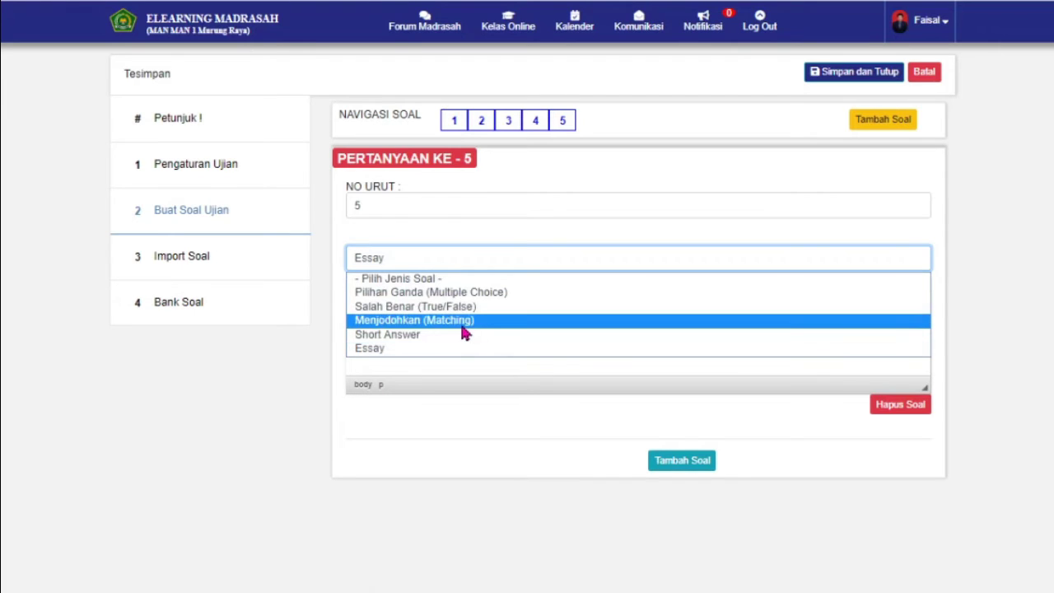
left_click(198, 347)
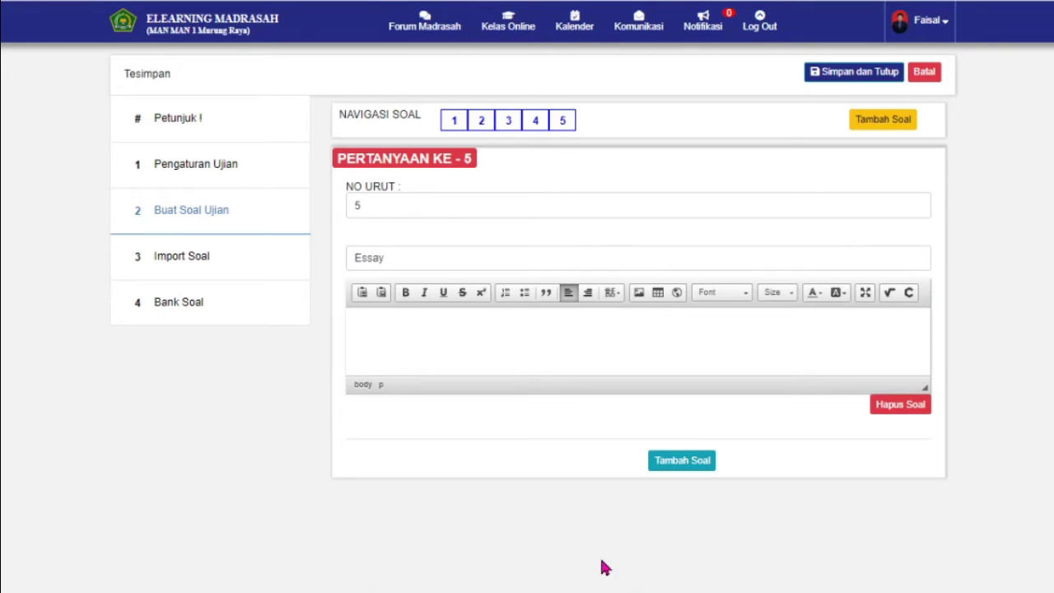
type("Yes")
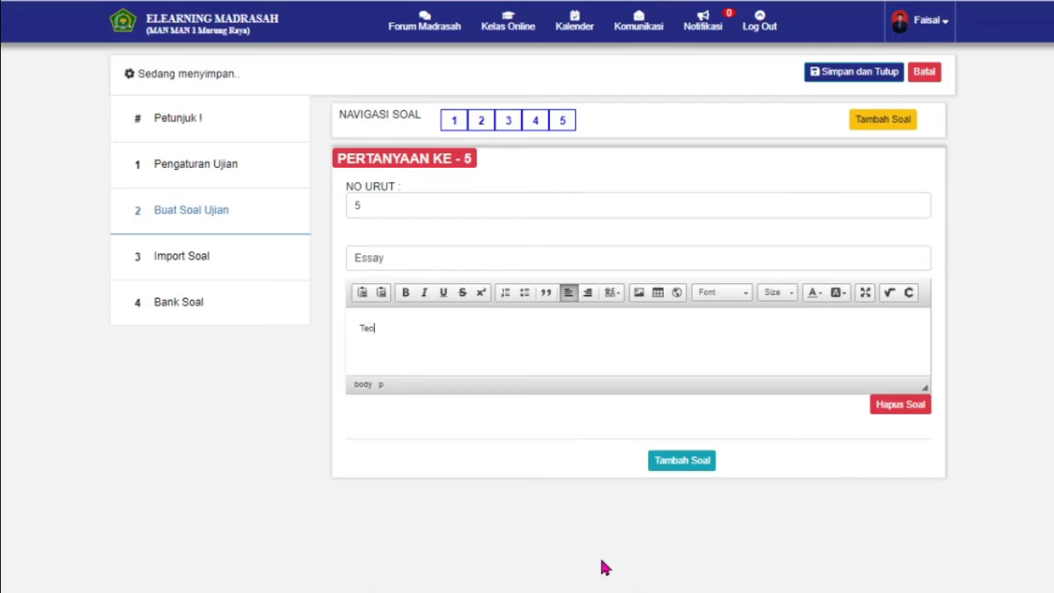
key("BackSpace")
key("BackSpace")
key("BackSpace")
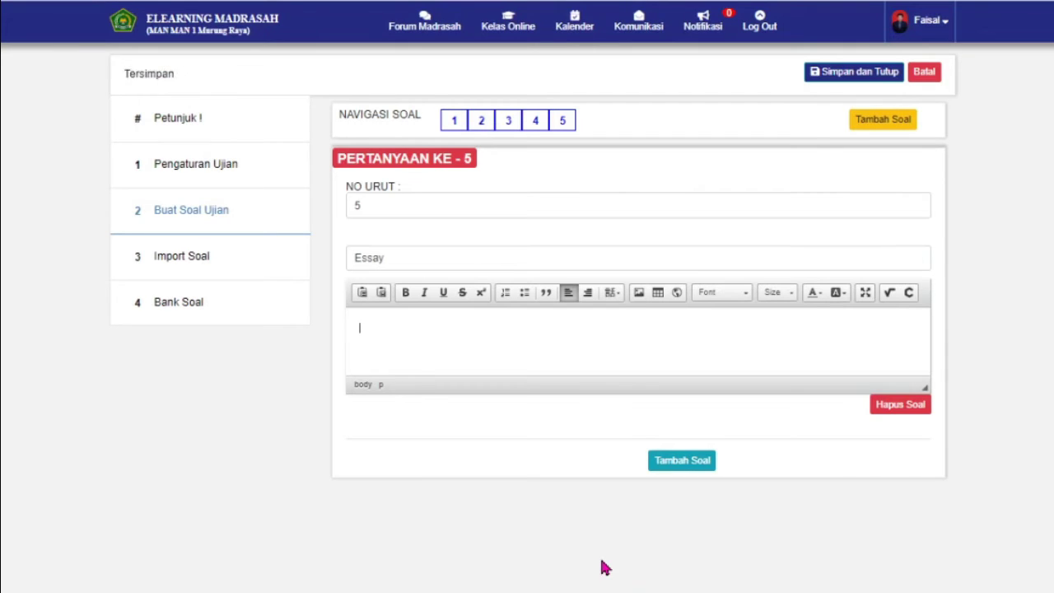
Write "Sebutkan dan Jelaskan Dewa-dewa agama Hindu yang termasuk dalam Trimurti" as the text of question 5
type("Sebutkan dan Jelaskam")
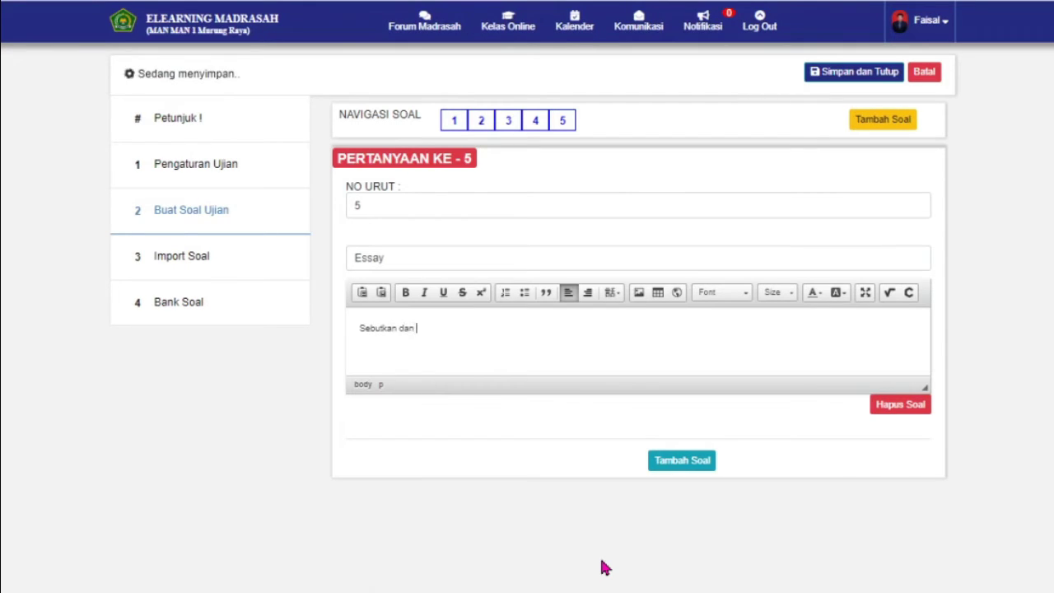
key("BackSpace")
key("BackSpace")
key("BackSpace")
type("an Jelaskan")
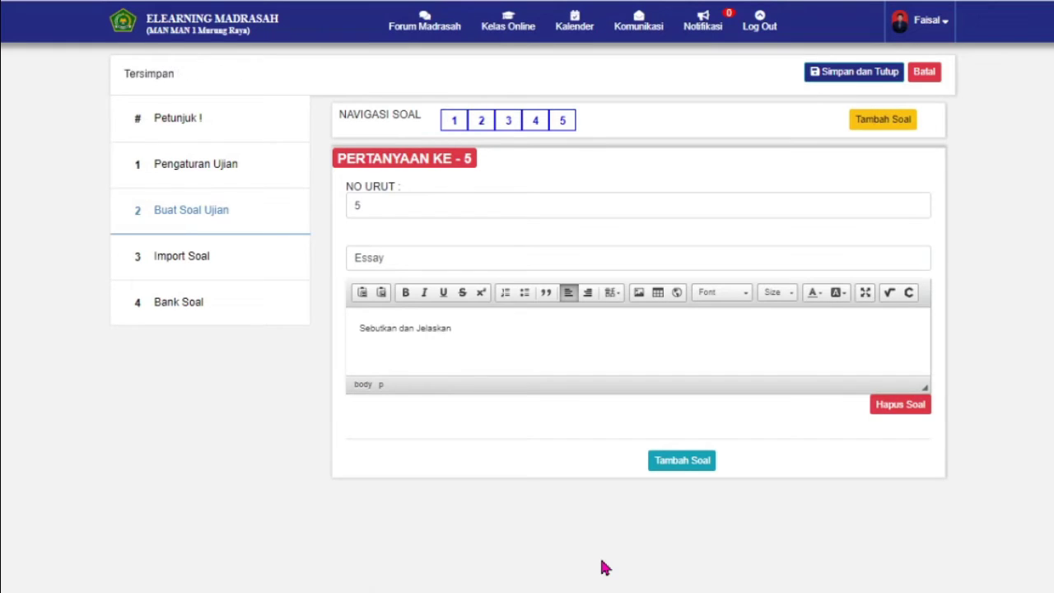
type("De")
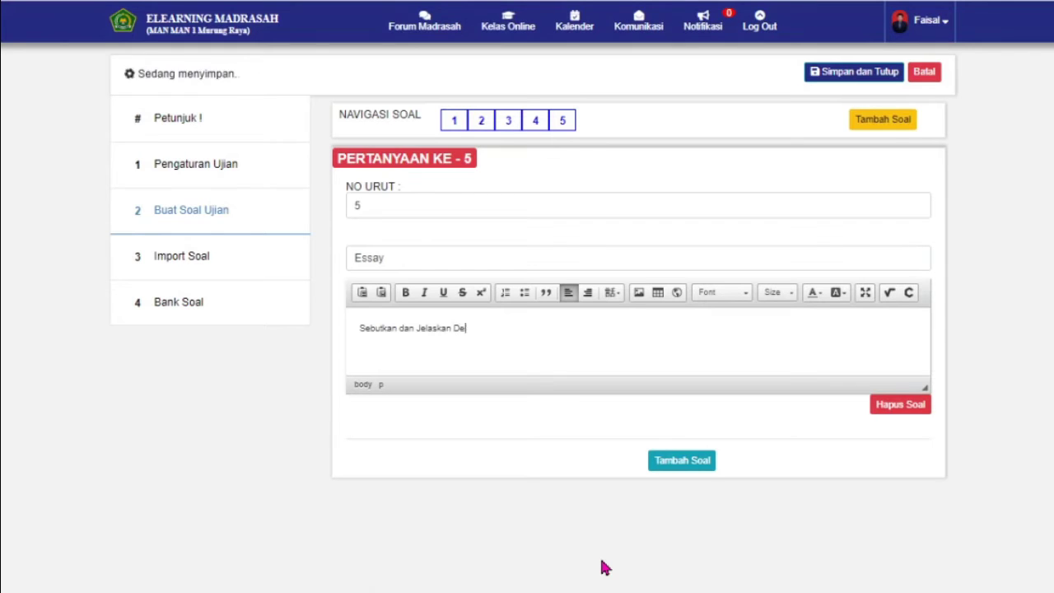
type("wa-dewa agam")
type("a Hindu yang terma")
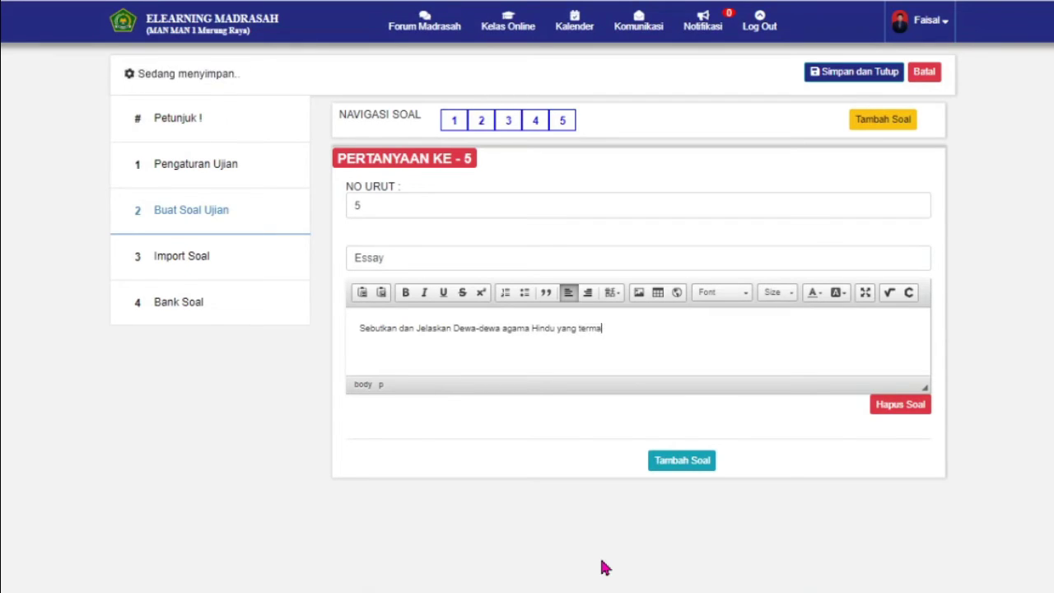
type("suk dalam ")
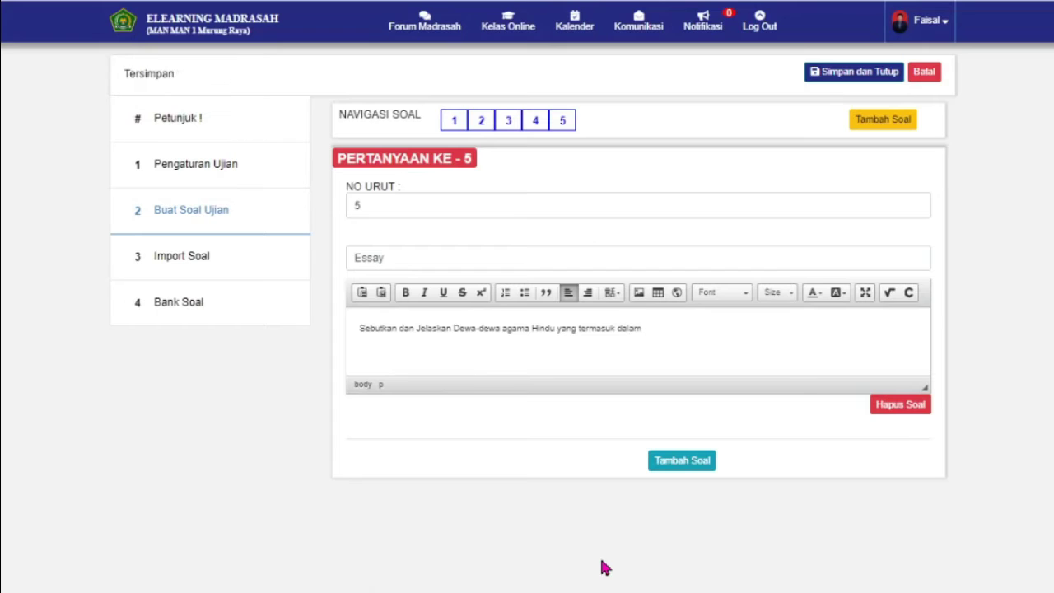
type("Trimurti")
Review the saved questions 4, 3 and 2 one after another, checking their content, answers and score weights
left_click(535, 122)
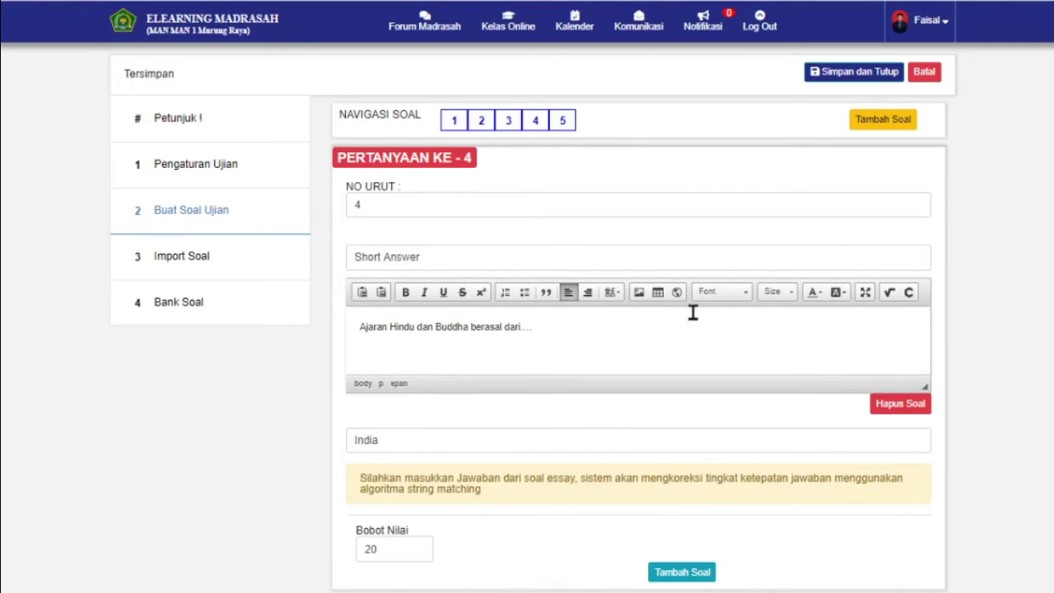
left_click(503, 124)
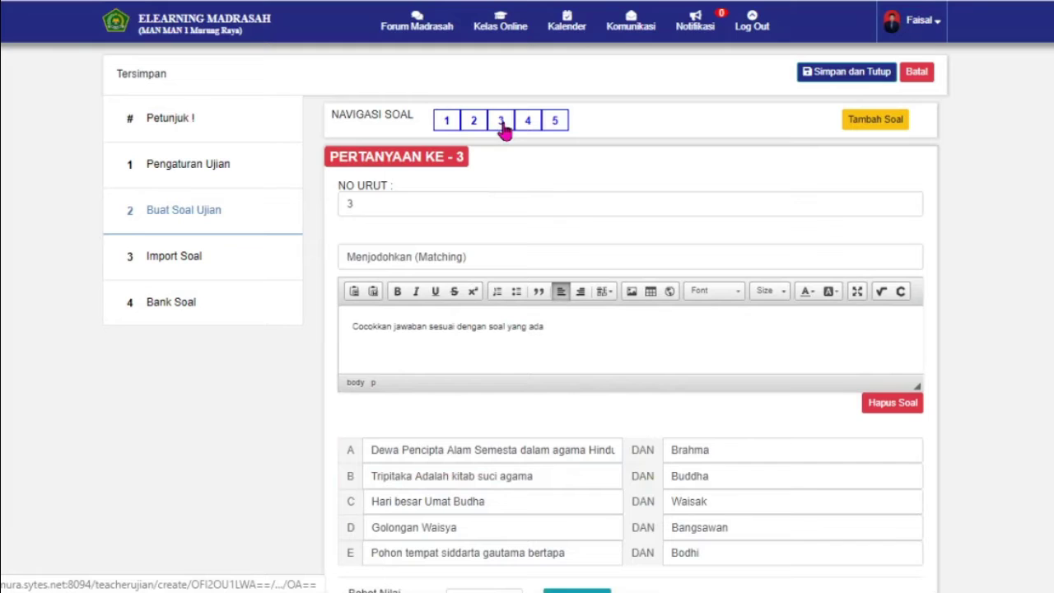
scroll(528, 329, "down", 1)
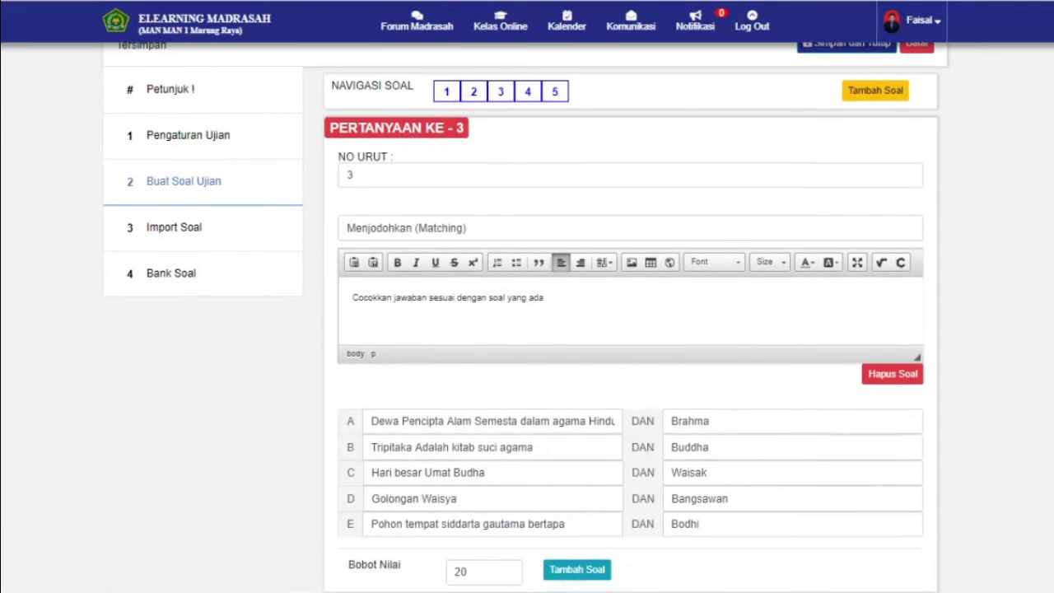
scroll(528, 329, "up", 1)
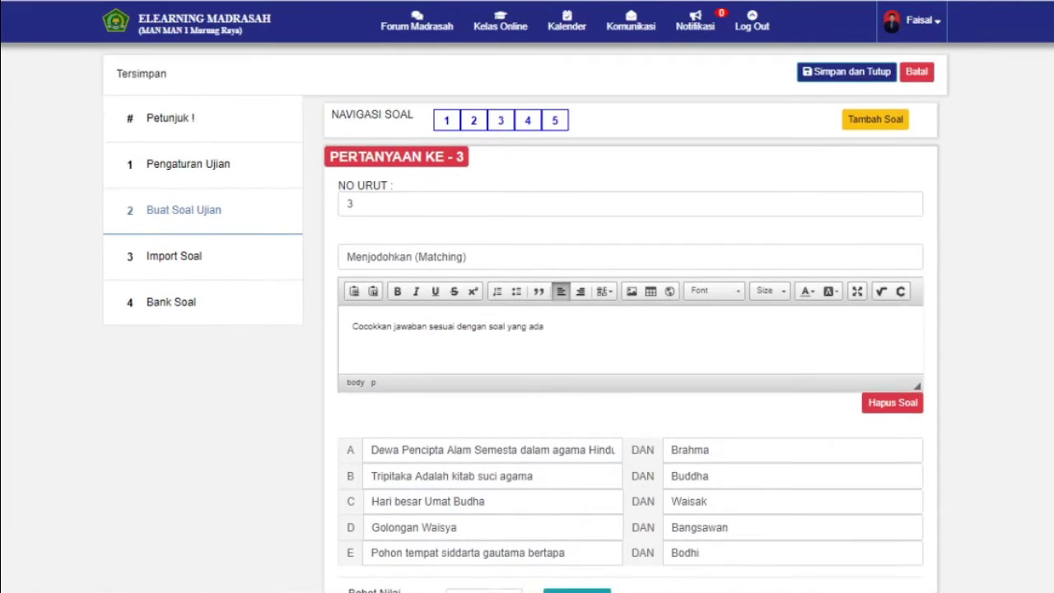
left_click(475, 121)
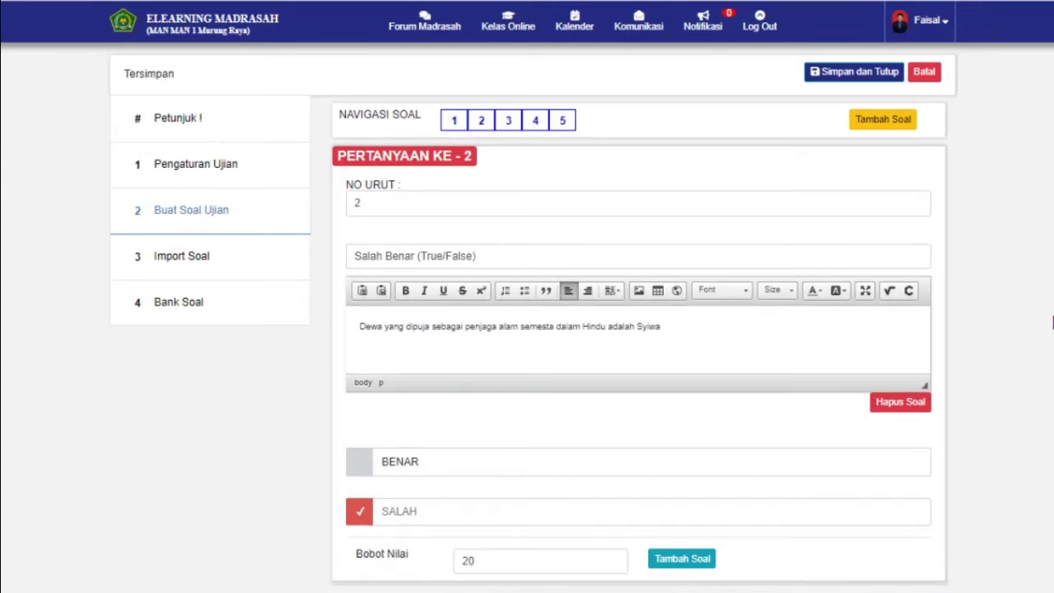
Check question 1 and its answer options, and save and close the CBT exam
left_click(450, 124)
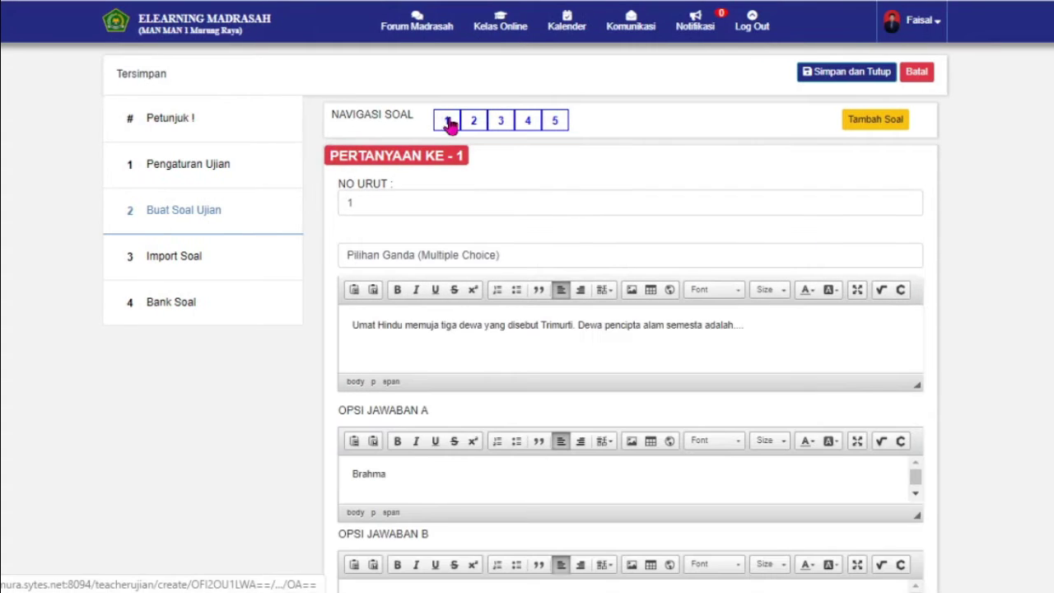
scroll(959, 188, "down", 6)
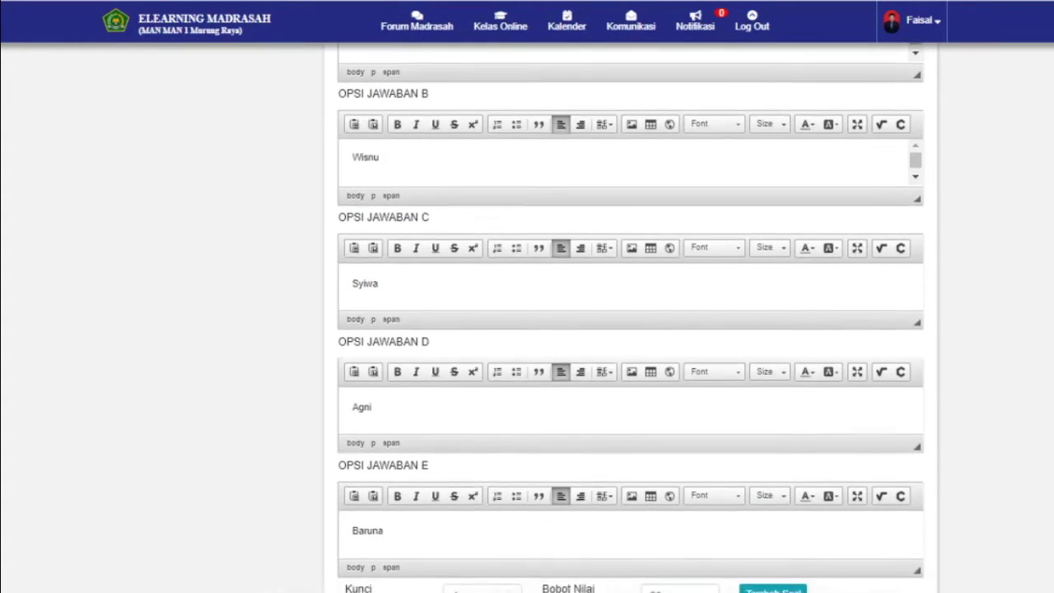
scroll(630, 321, "up", 5)
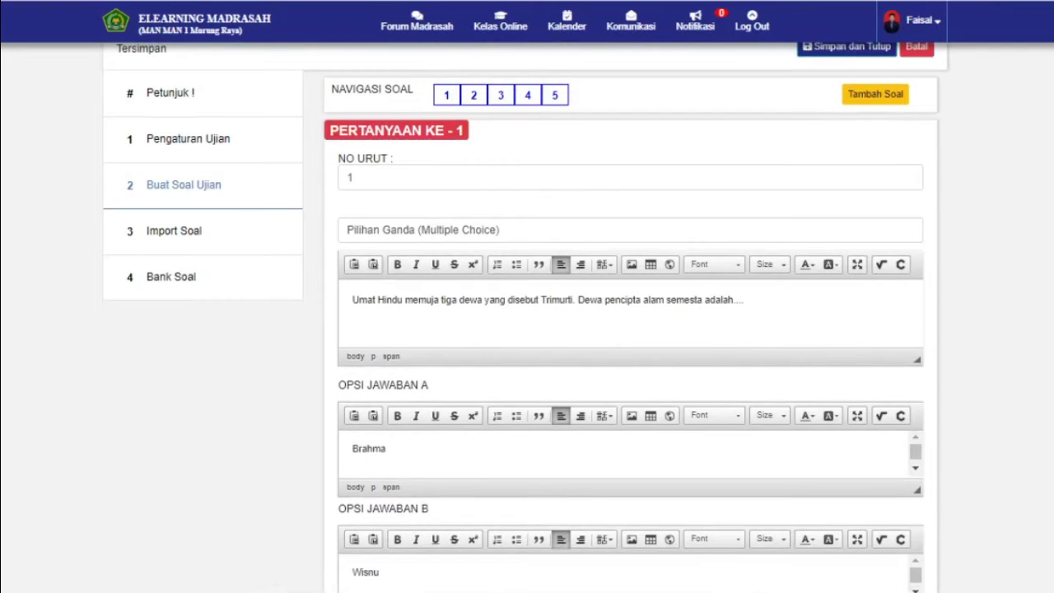
scroll(940, 156, "up", 1)
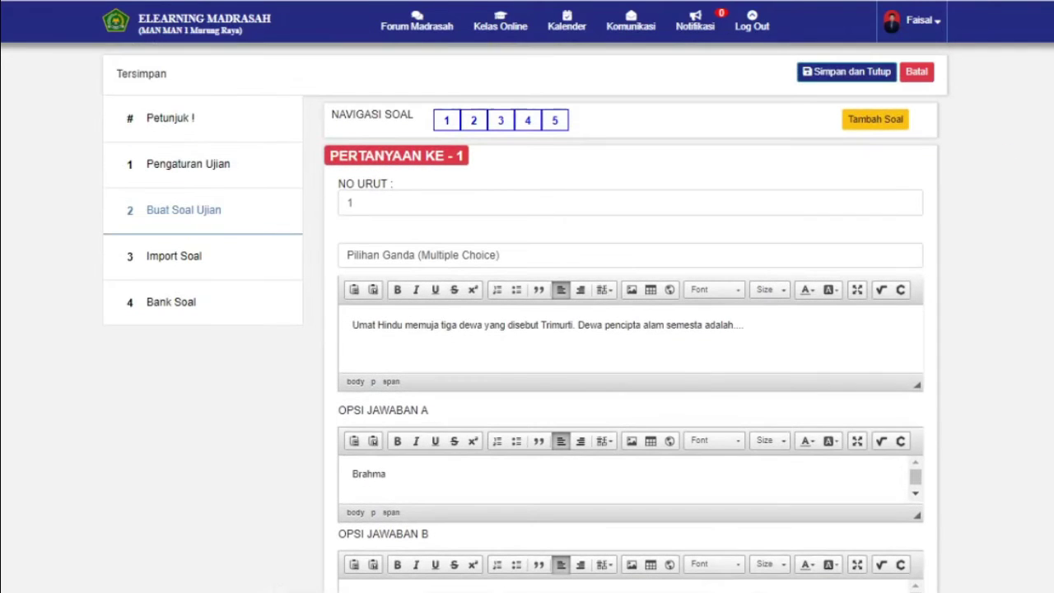
left_click(818, 74)
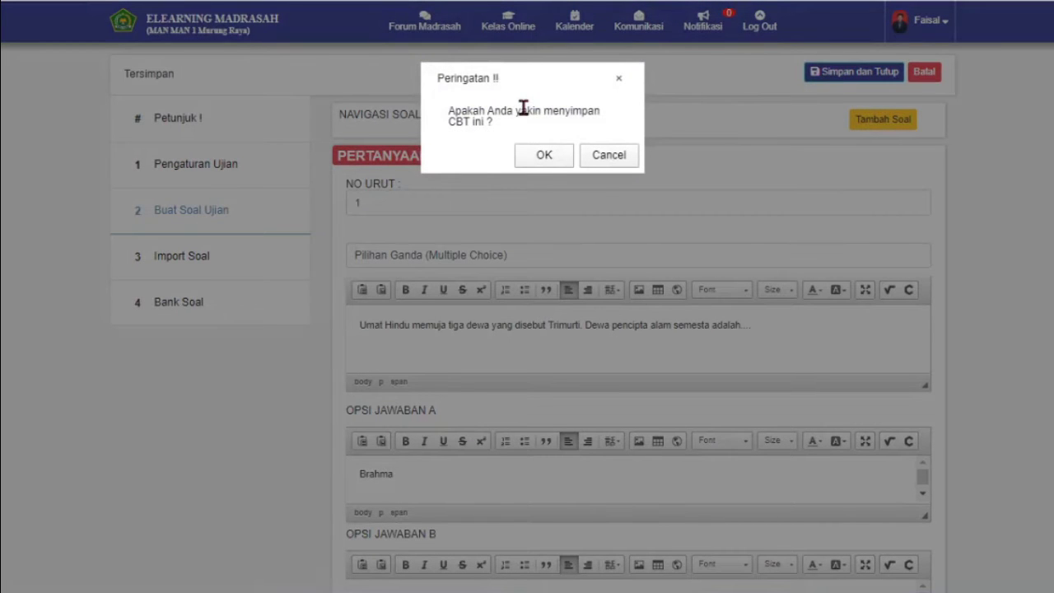
left_click(523, 164)
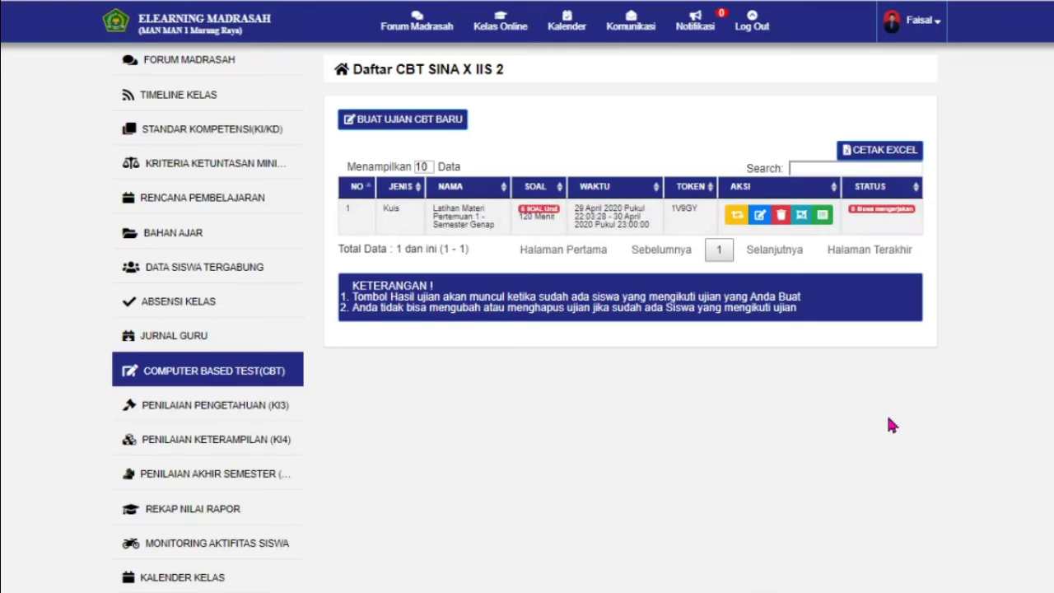
Examine the time period of the Latihan Materi Pertemuan 1 quiz in the class's CBT list at a larger page size
key("ctrl+minus")
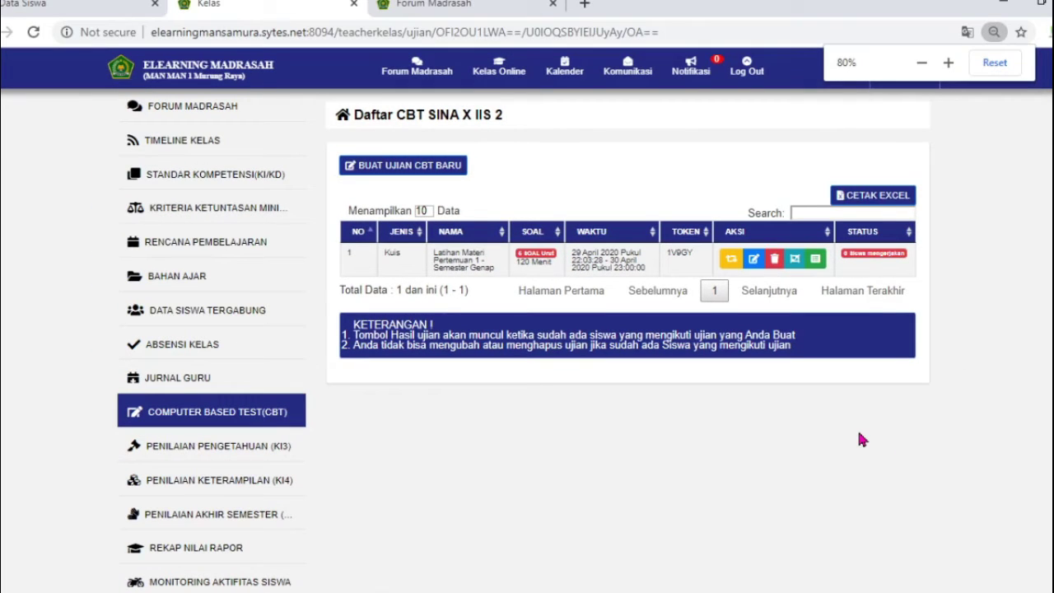
key("ctrl+plus")
key("ctrl+plus")
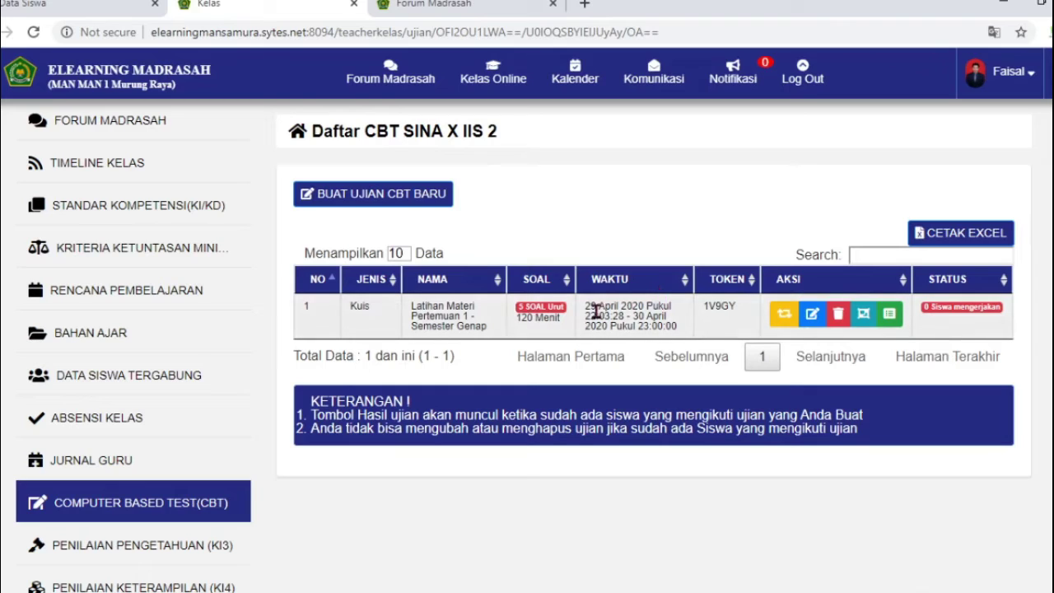
left_click_drag(590, 312, 659, 326)
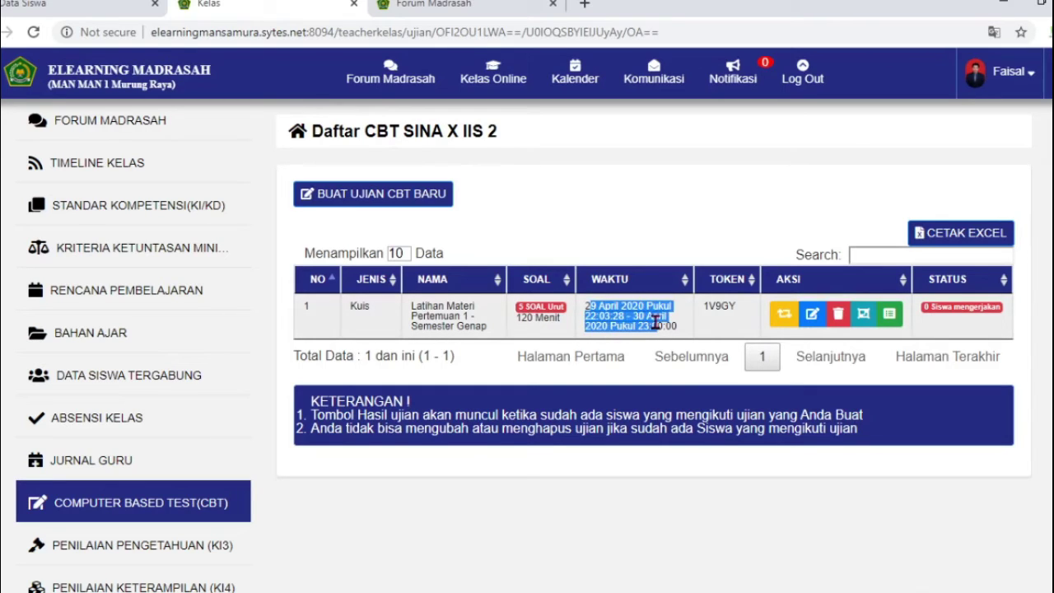
left_click(651, 318)
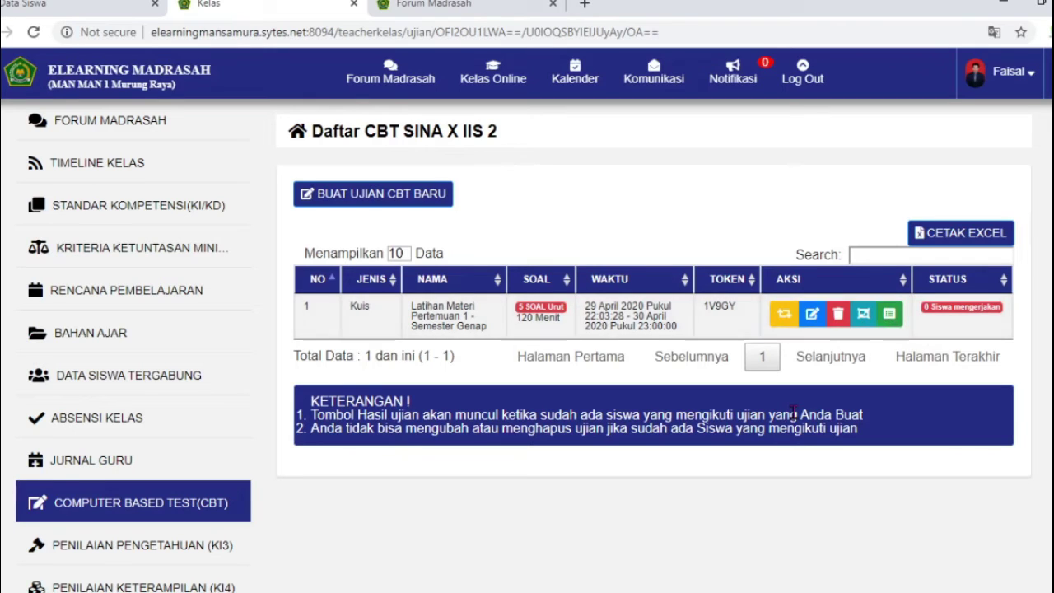
Open the simulation preview of the quiz and examine questions 1 and 2 with their answer keys
left_click(785, 314)
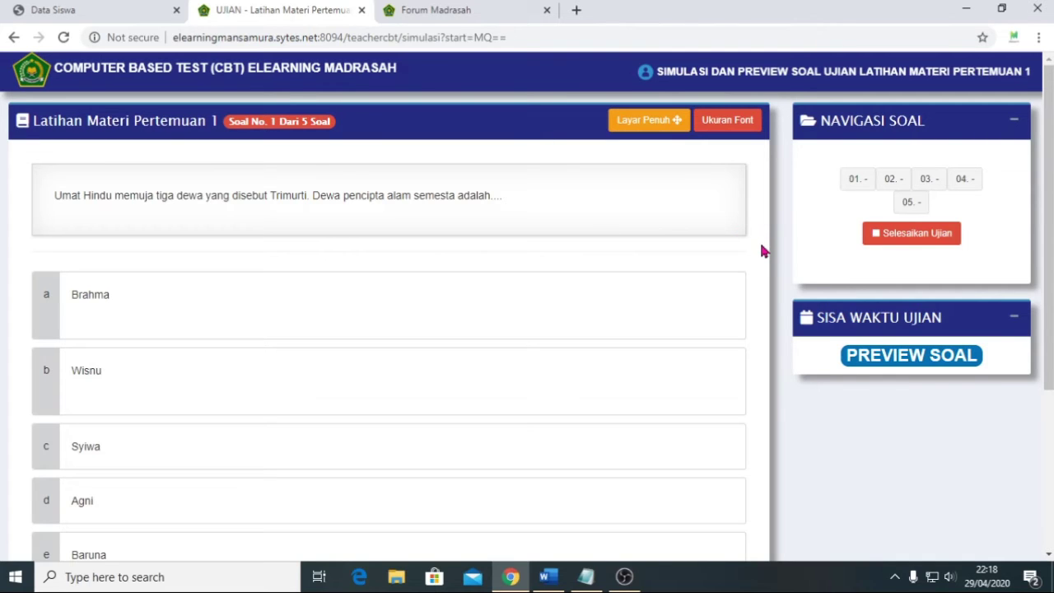
scroll(761, 246, "down", 3)
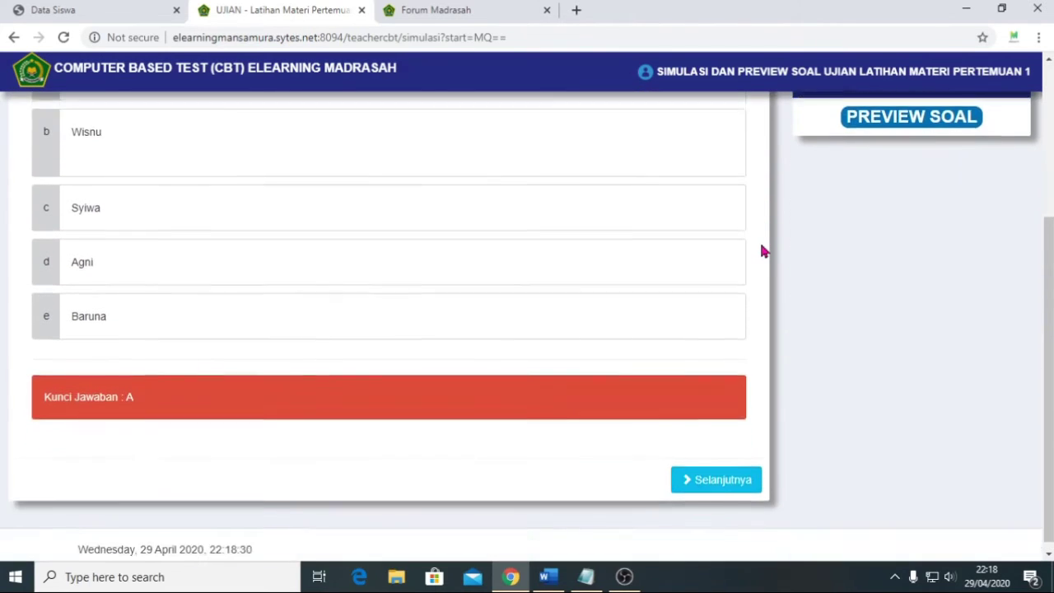
scroll(763, 246, "up", 2)
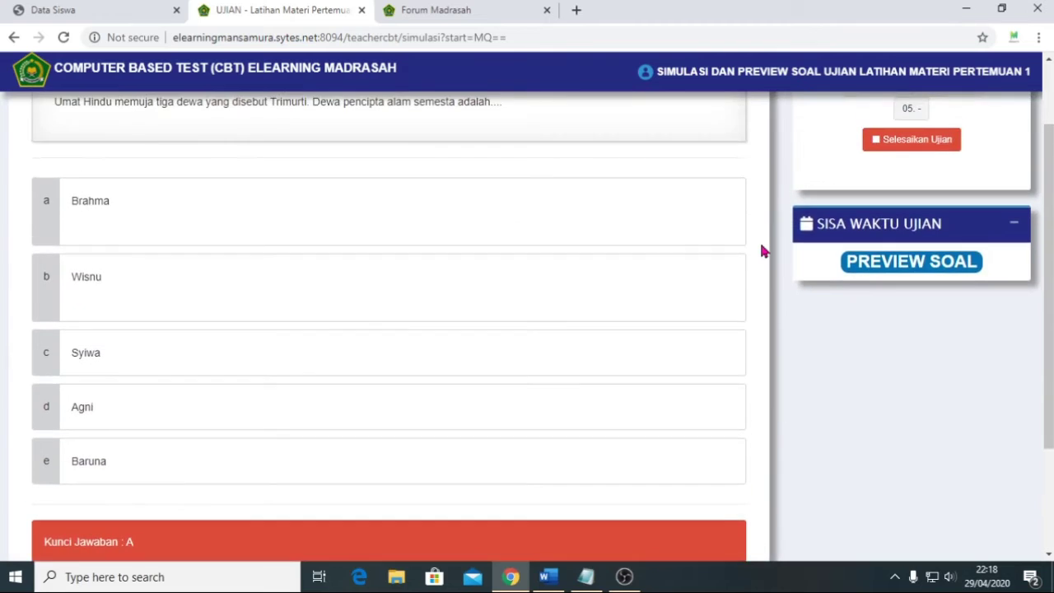
scroll(761, 246, "down", 2)
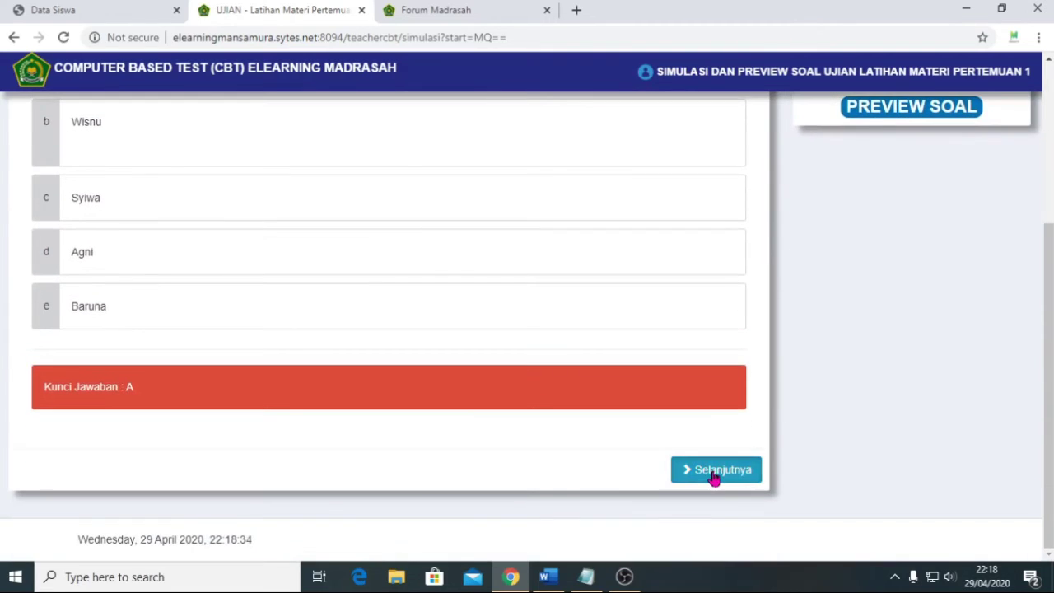
left_click(714, 477)
scroll(625, 273, "up", 1)
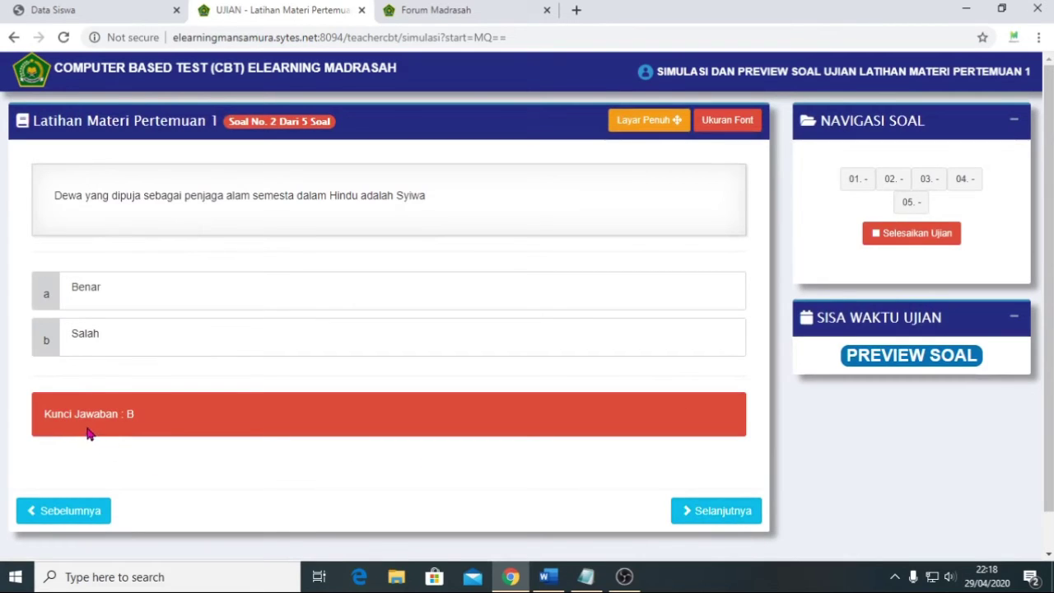
Preview the matching, short answer and essay questions, and return to the class's CBT list
left_click(723, 512)
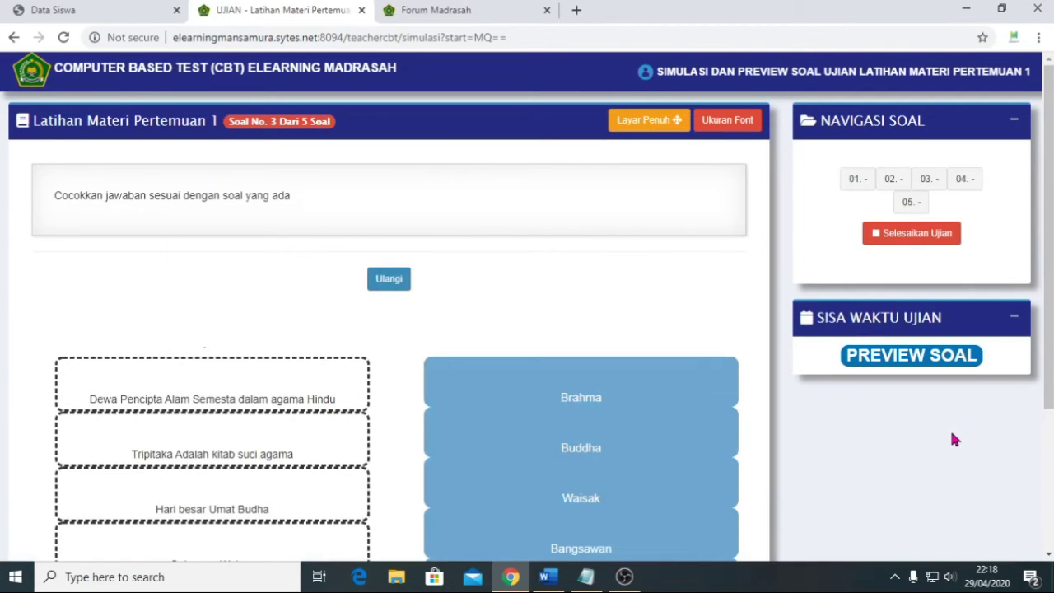
left_click_drag(1050, 313, 1050, 423)
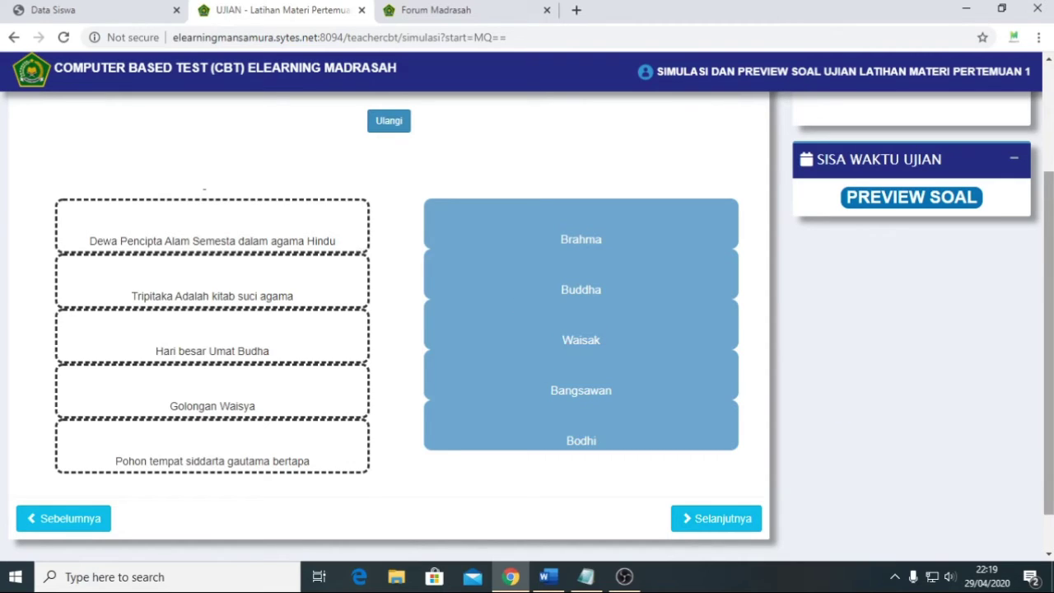
left_click_drag(1049, 424, 1051, 512)
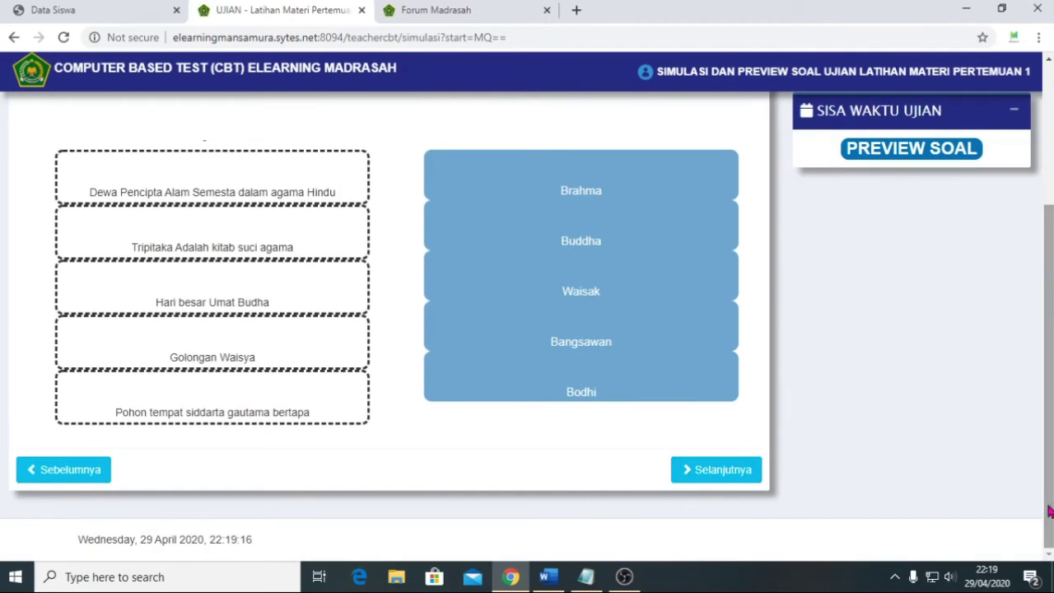
left_click(733, 473)
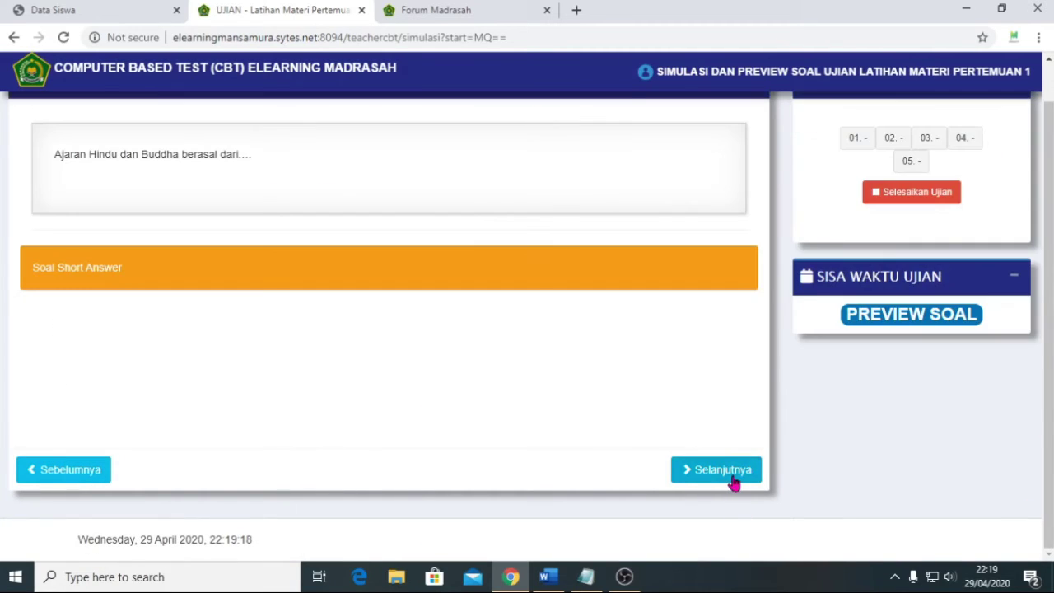
scroll(395, 338, "up", 1)
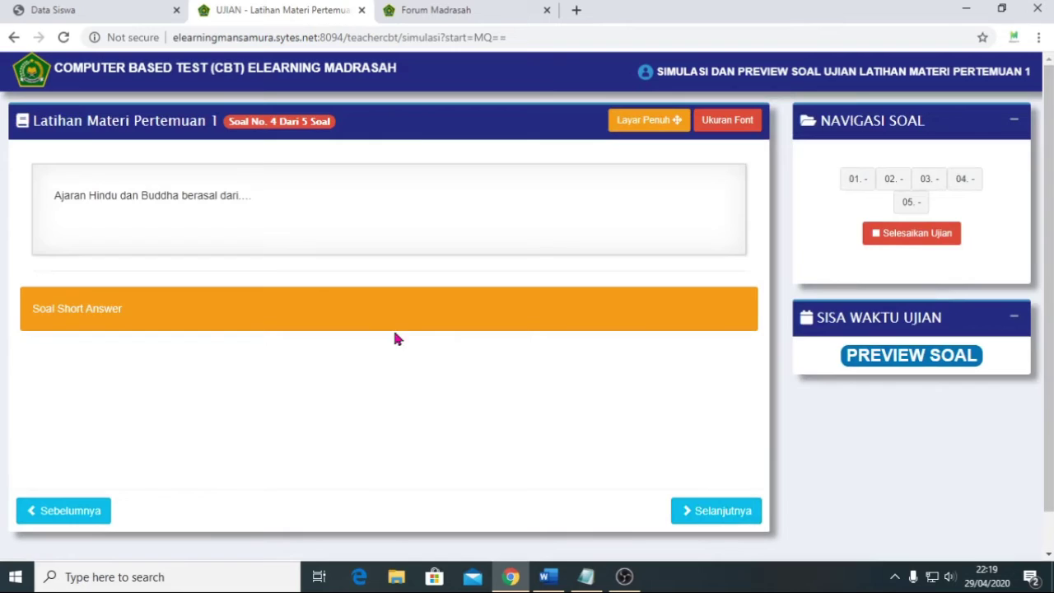
left_click(698, 512)
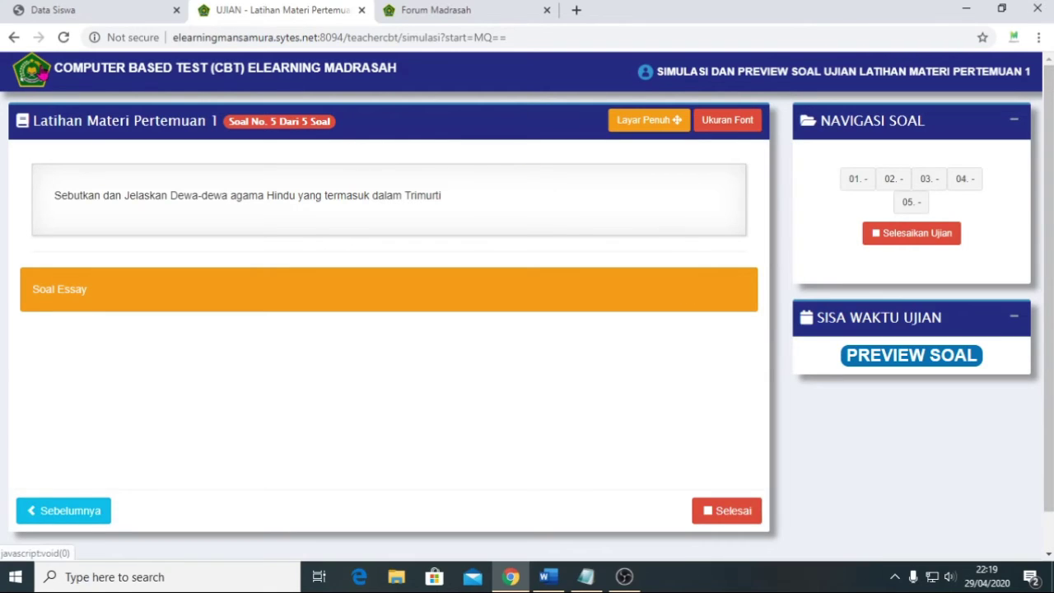
left_click(13, 37)
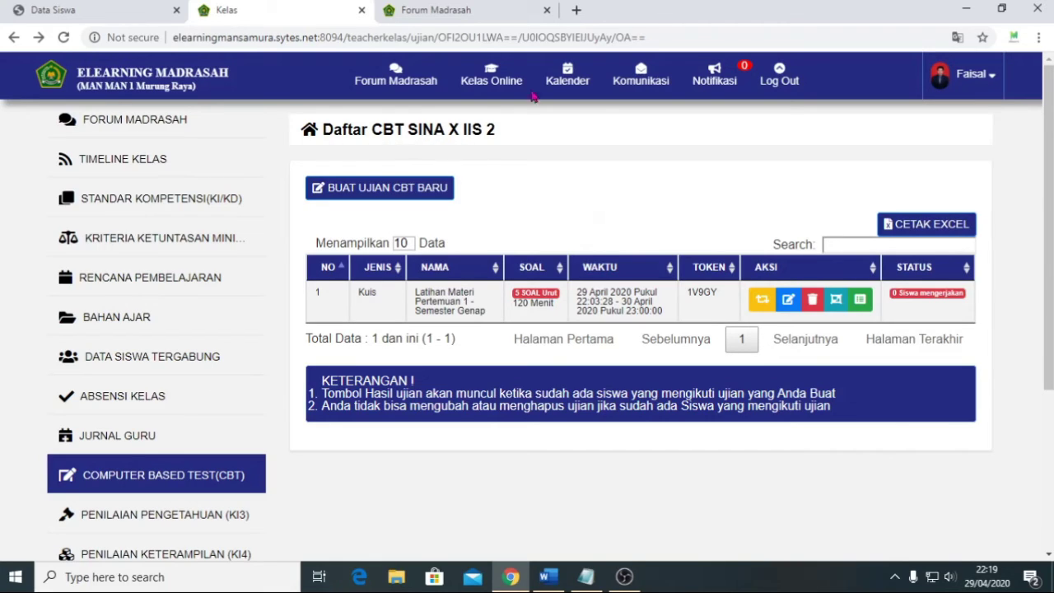
Switch to the student's e-learning session and open the newest notification about the CBT exam for class SINA X IIS 2
left_click(82, 19)
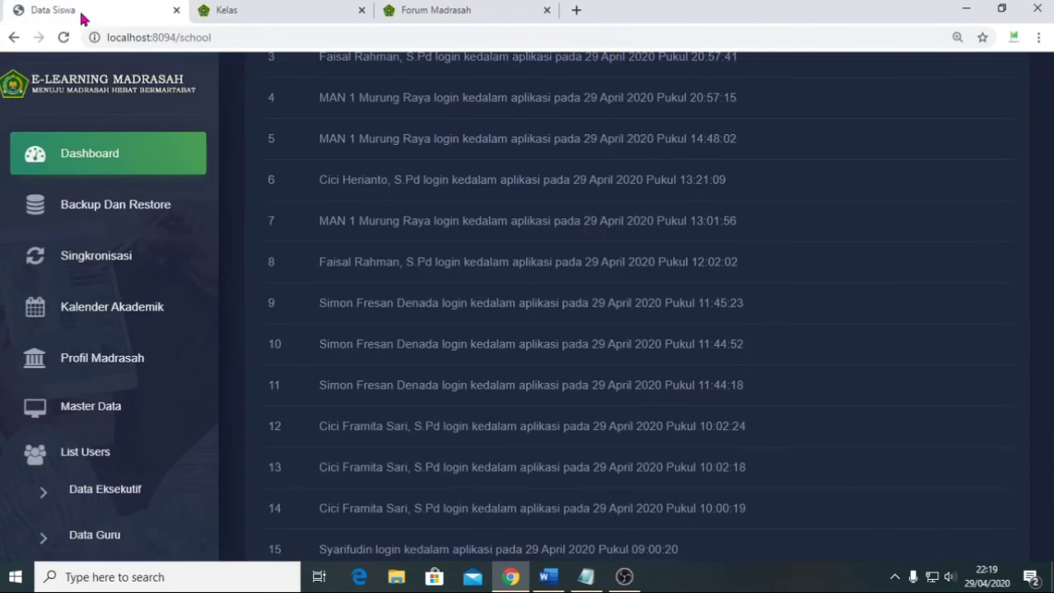
left_click(455, 9)
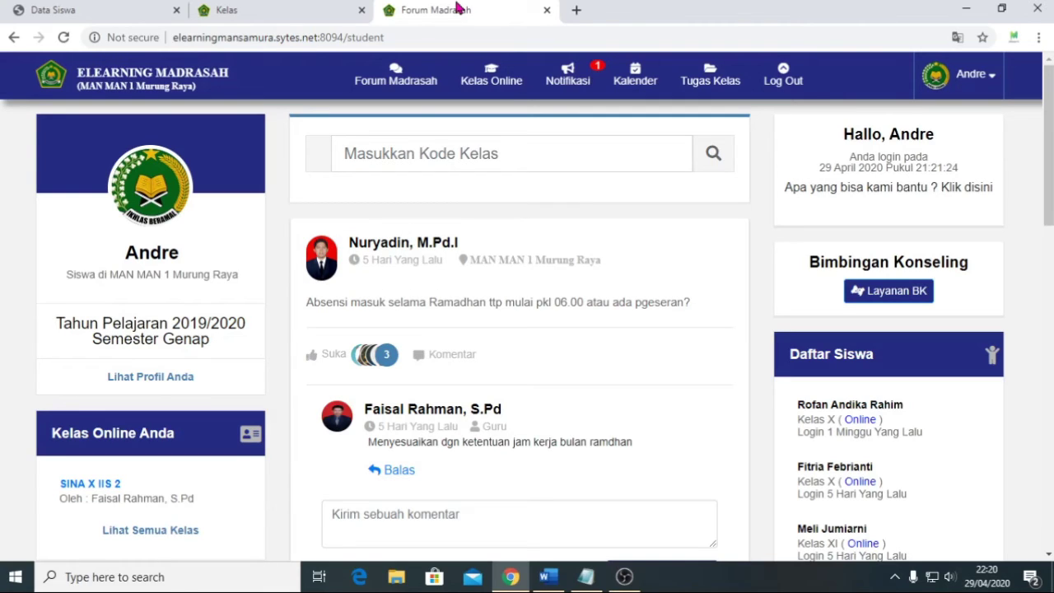
left_click(574, 80)
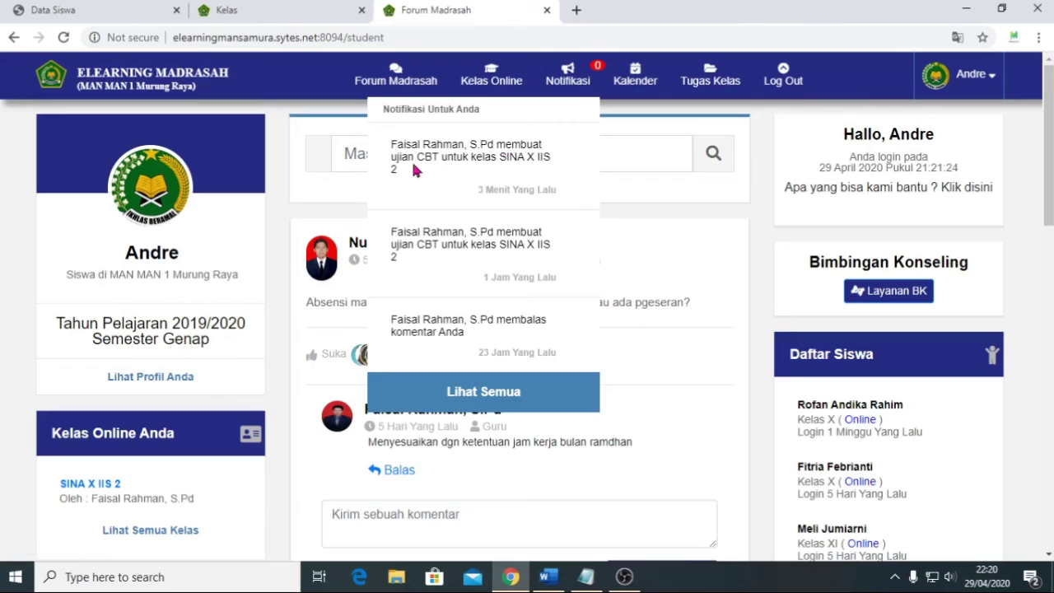
left_click(519, 167)
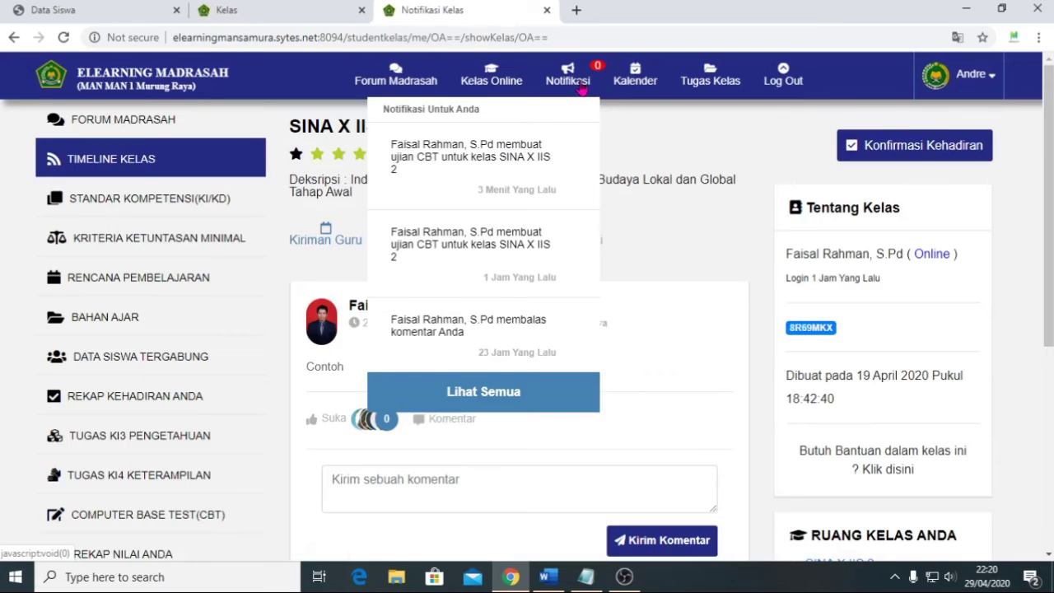
left_click(582, 89)
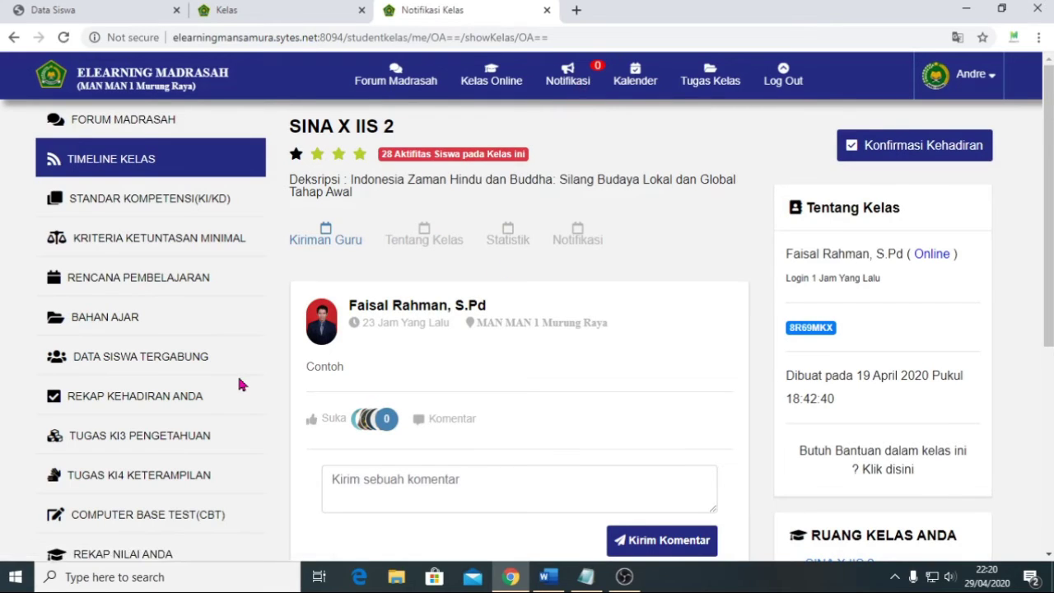
Open the student's CBT list for the class and enter the Latihan Materi Pertemuan 1 quiz
left_click_drag(1049, 239, 1049, 290)
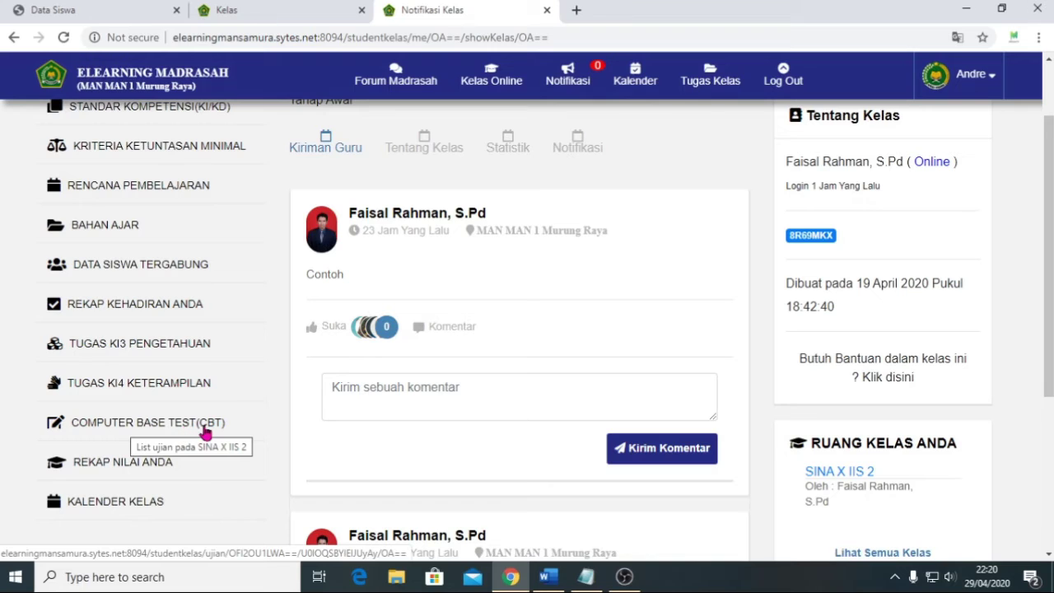
left_click(206, 424)
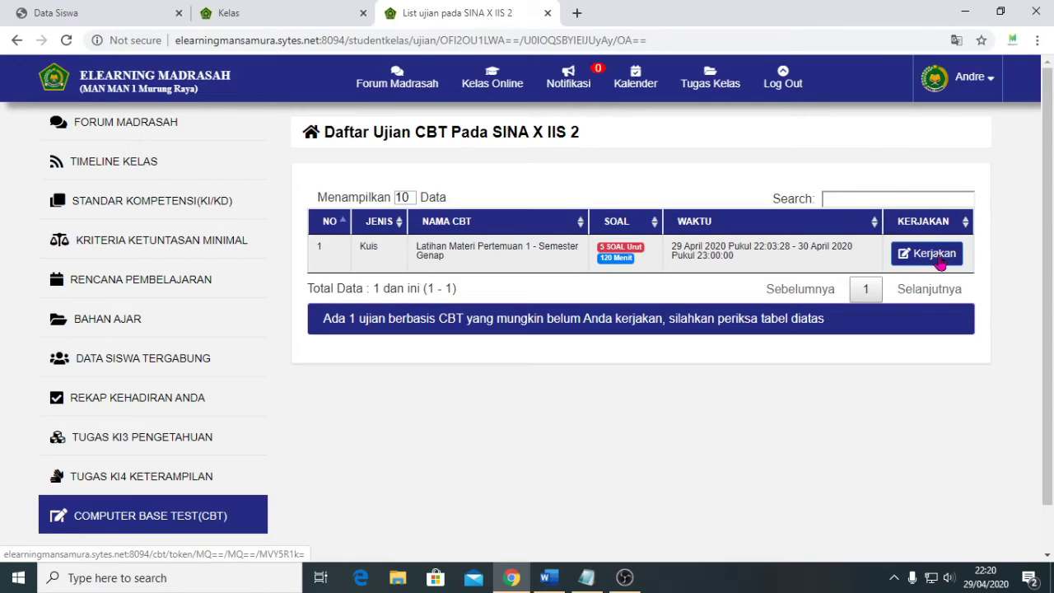
left_click(941, 262)
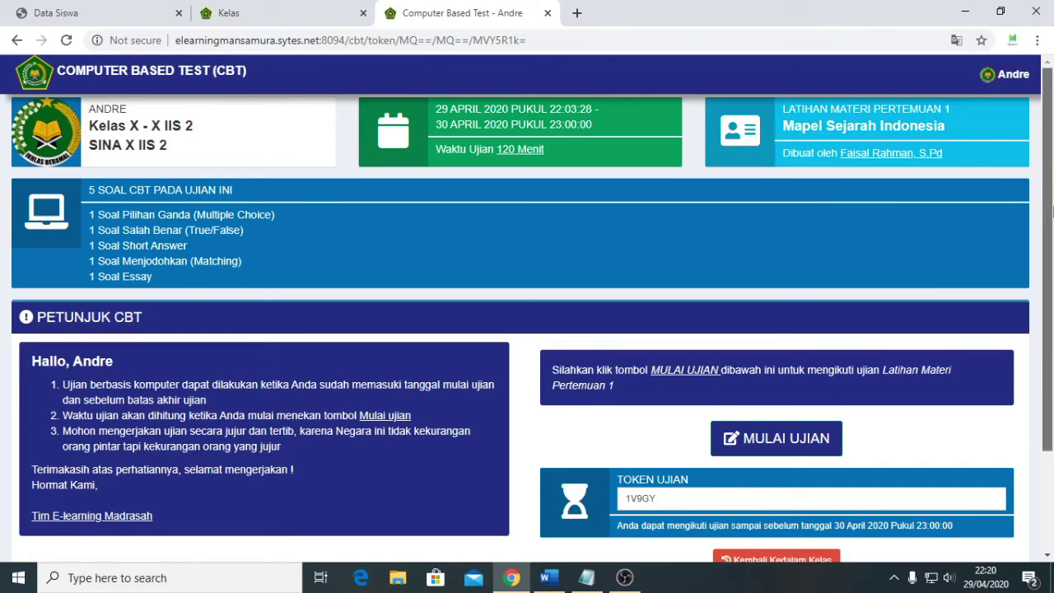
Examine the exam page's list of question types and the instructions addressed to the student
left_click_drag(1052, 240, 1051, 195)
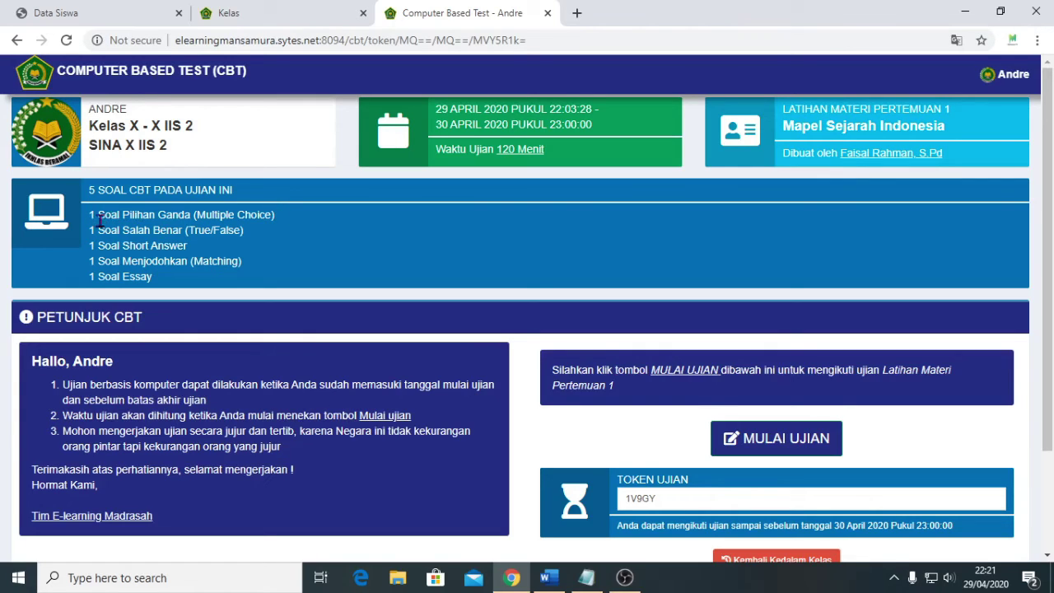
left_click_drag(91, 221, 198, 272)
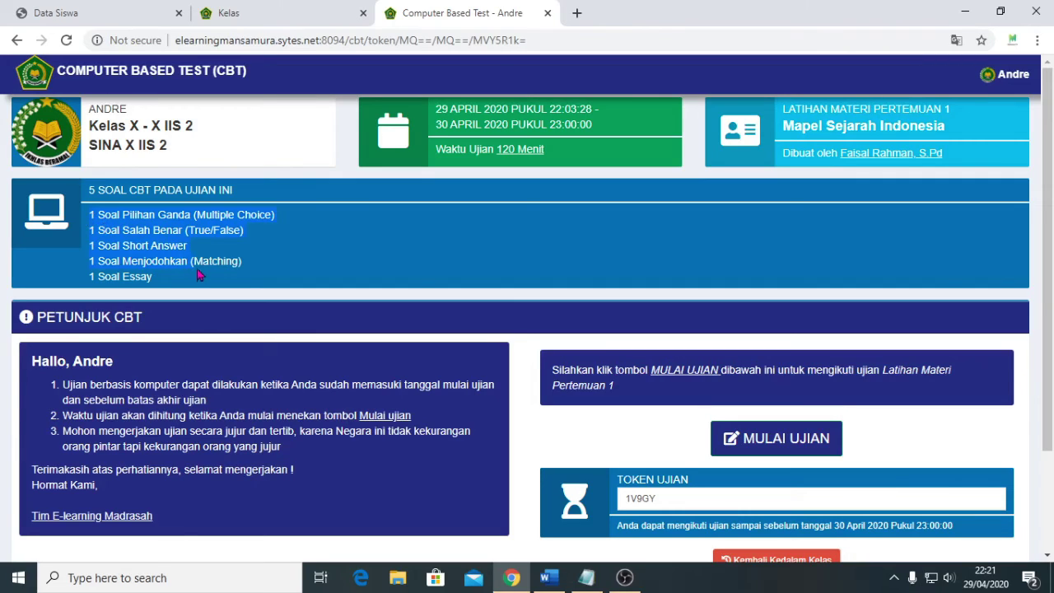
left_click(273, 276)
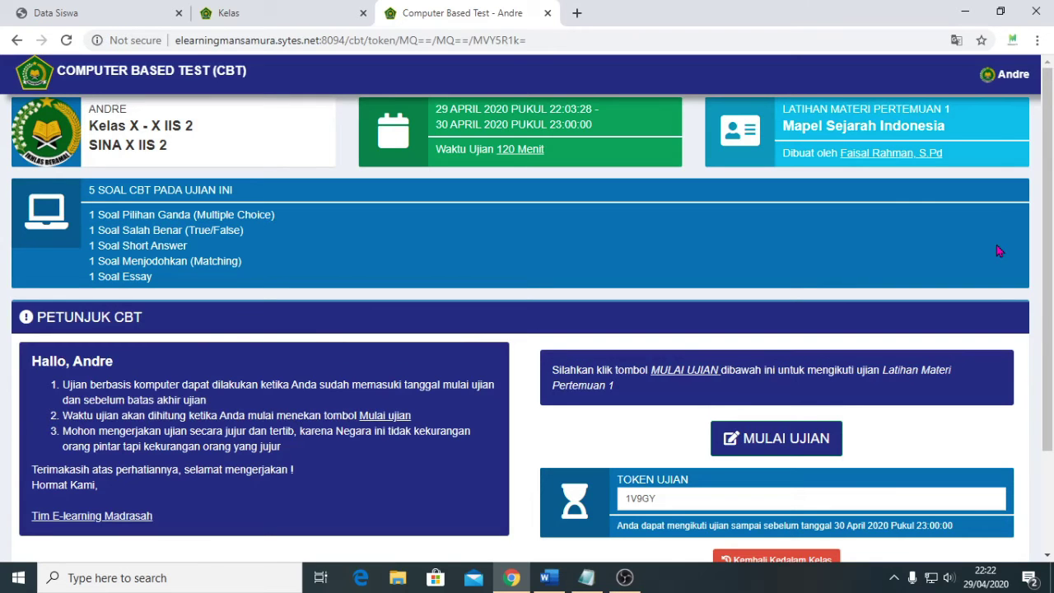
left_click_drag(1049, 263, 1052, 316)
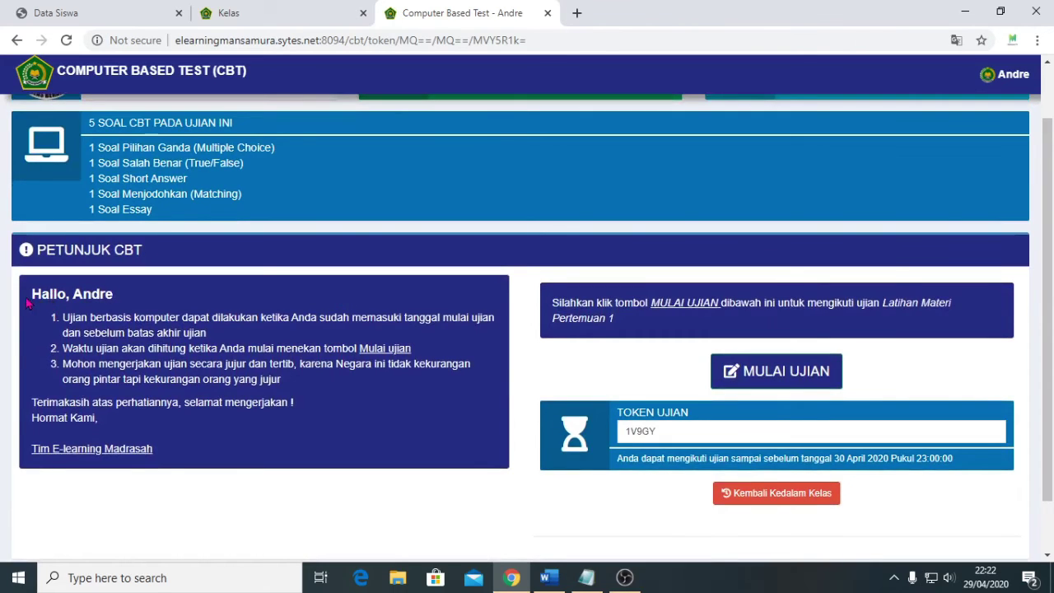
left_click_drag(32, 297, 202, 281)
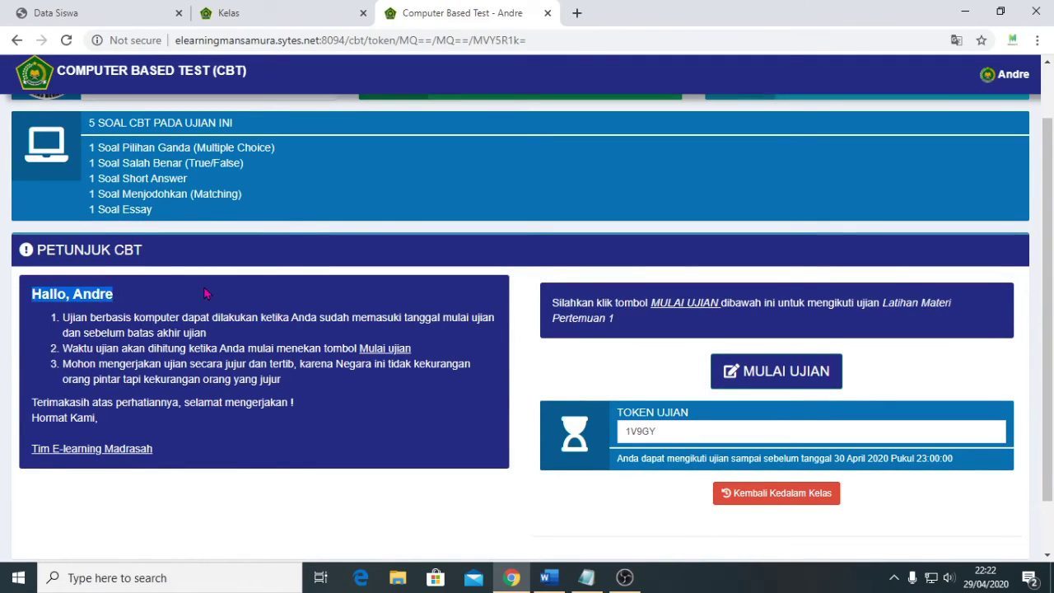
left_click(207, 295)
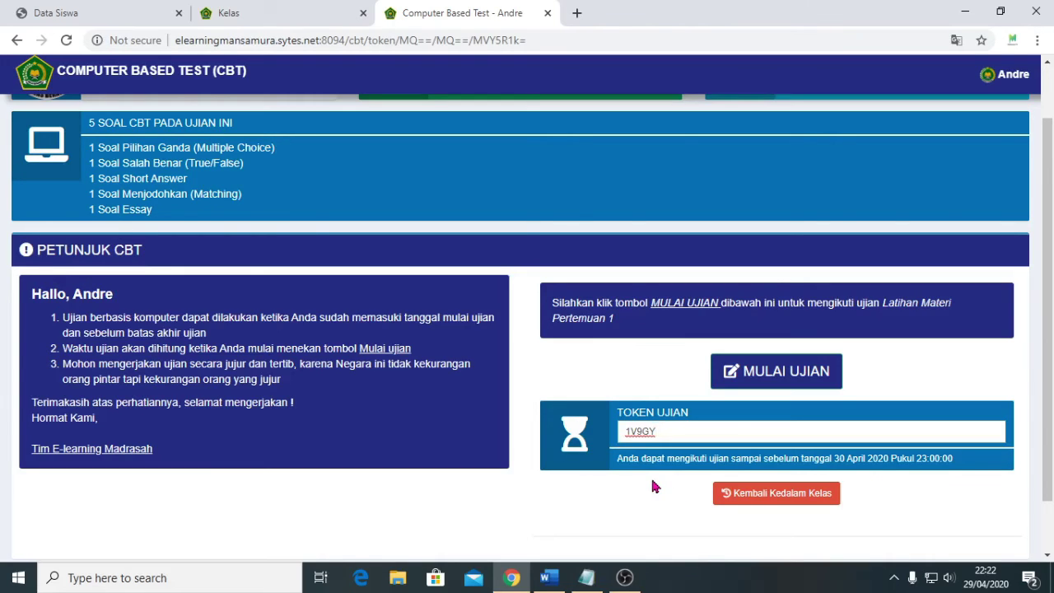
Check the prefilled exam token, start the Latihan Materi Pertemuan 1 exam and confirm the start
double_click(654, 428)
left_click(707, 427)
left_click(813, 375)
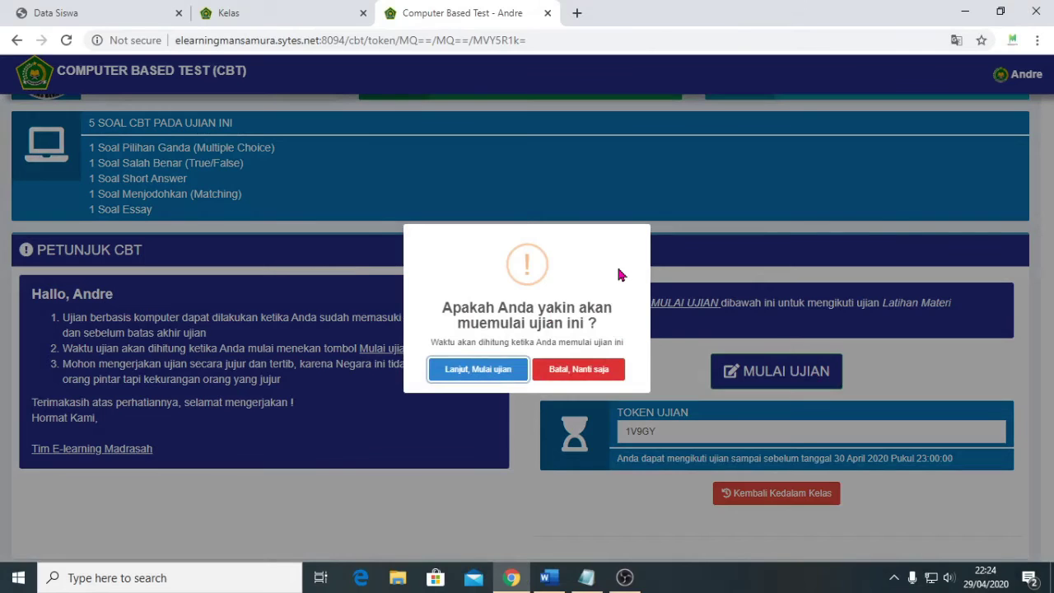
left_click(491, 371)
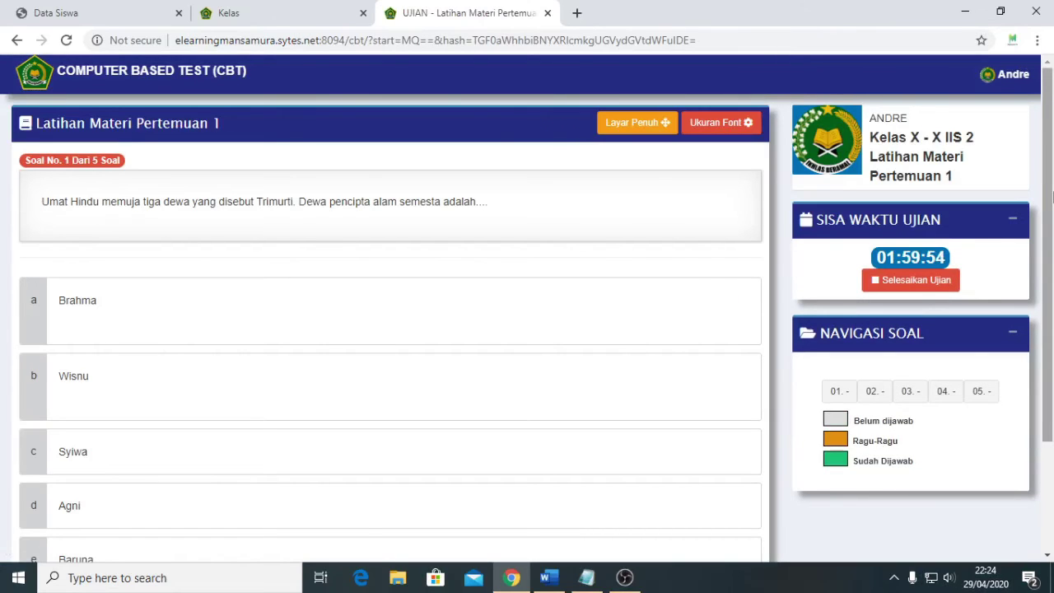
Answer question 1 with option a, Brahma, and proceed to question 2
mouse_move(1051, 195)
left_mouse_down()
mouse_move(1051, 275)
mouse_move(1051, 194)
left_mouse_up()
left_click_drag(1052, 136, 1053, 173)
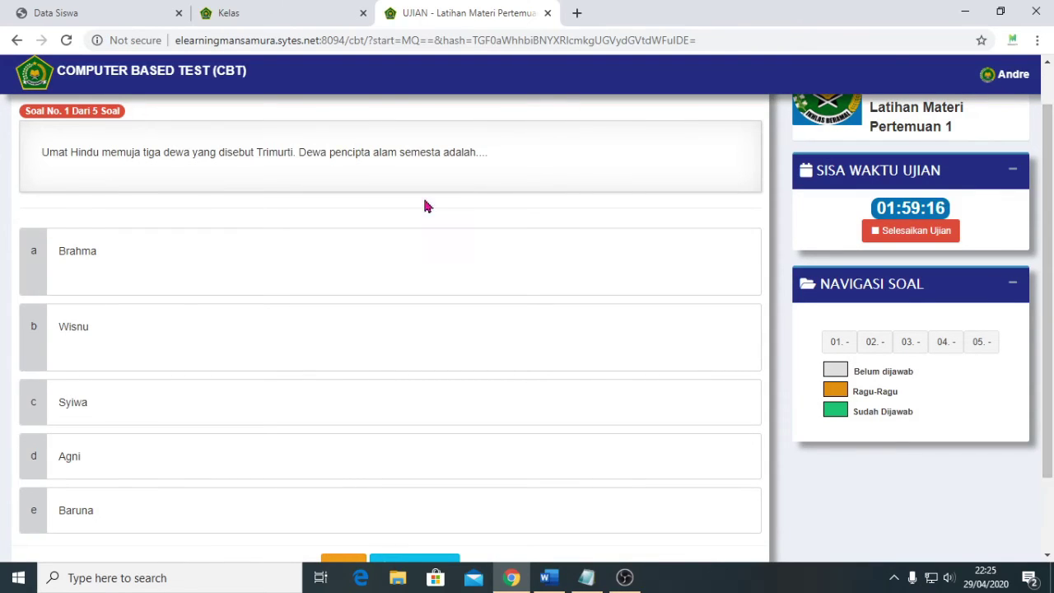
left_click(182, 251)
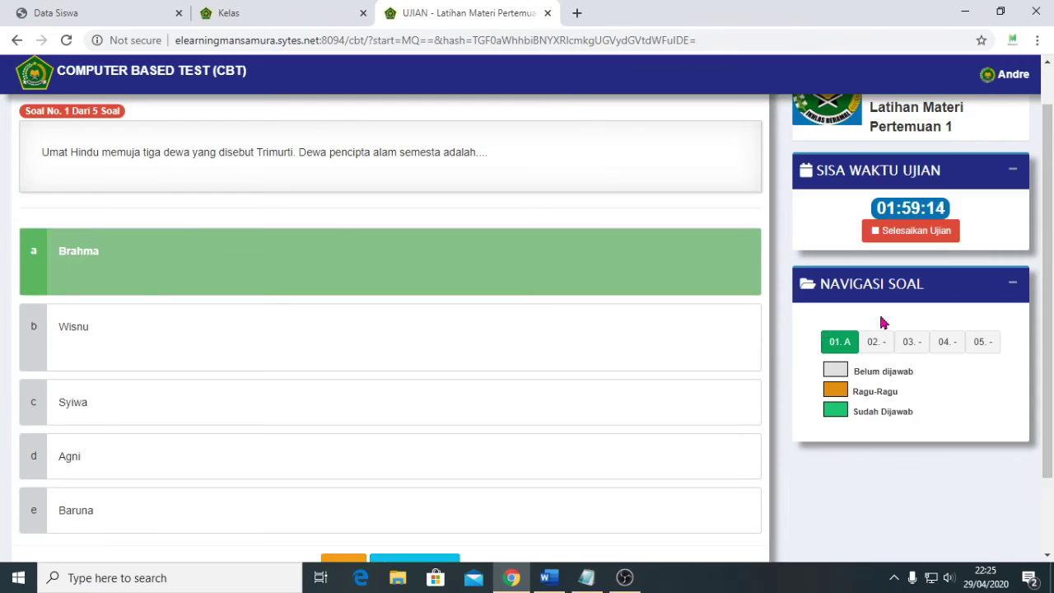
scroll(882, 322, "down", 2)
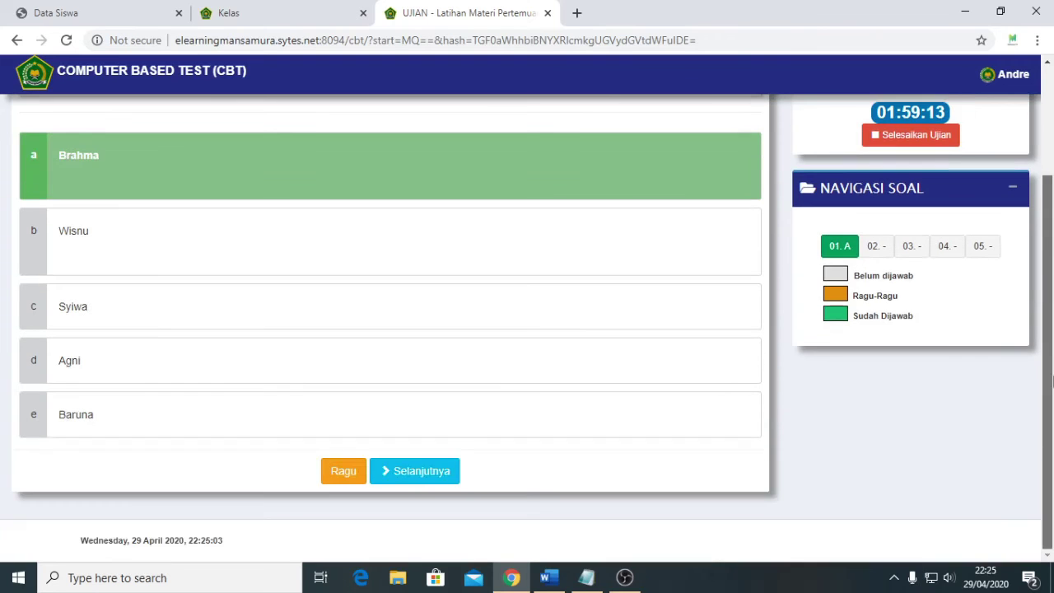
left_click(397, 481)
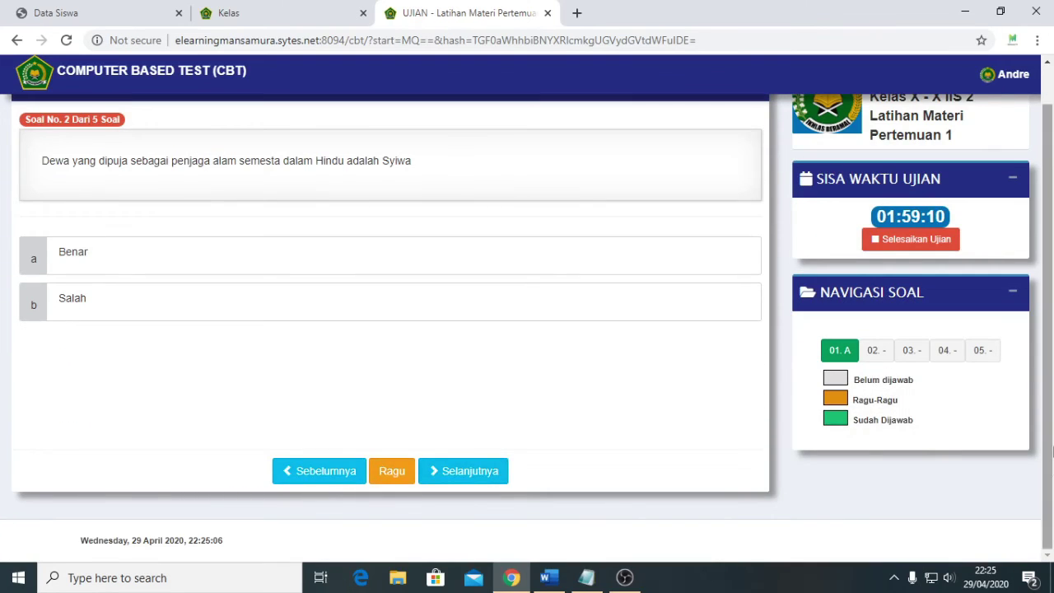
Answer true/false question 2 with Benar and proceed to question 3
scroll(1048, 298, "up", 1)
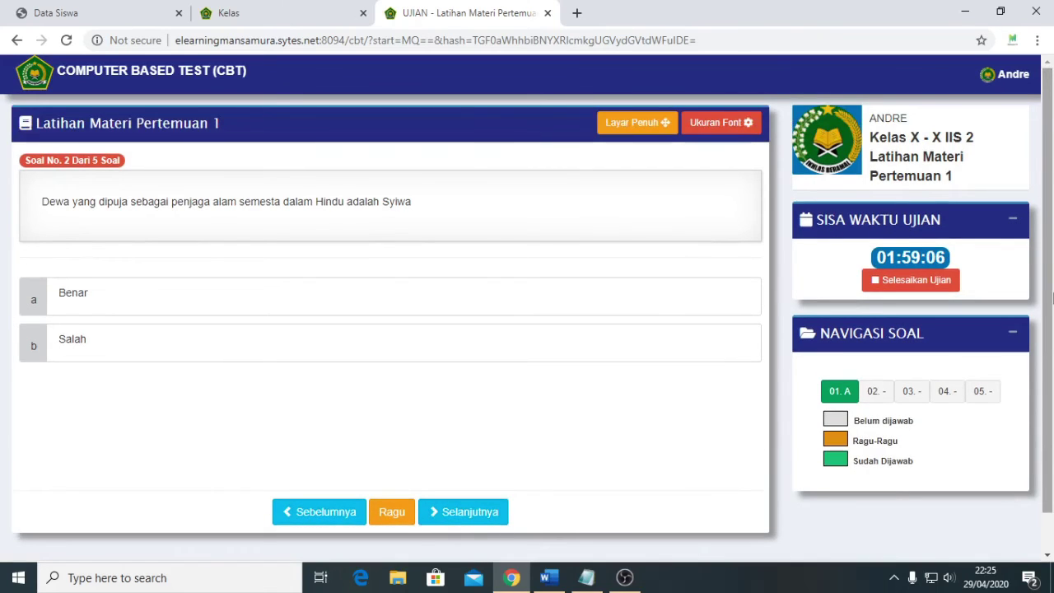
left_click(100, 309)
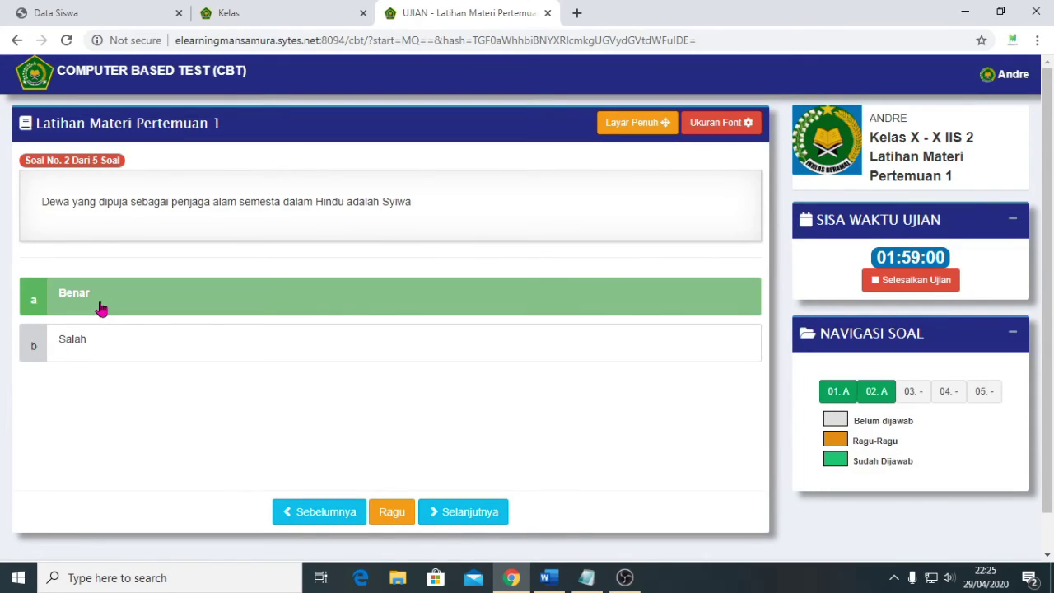
left_click(482, 519)
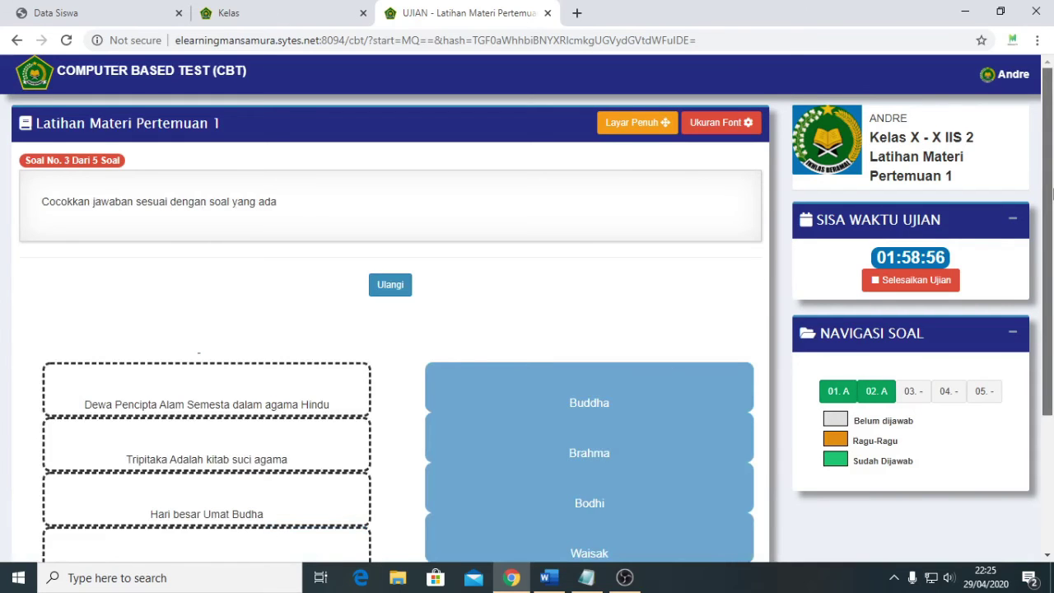
In matching question 3, match Buddha to the Tripitaka statement and Brahma to Dewa Pencipta Alam Semesta dalam agama Hindu
left_click_drag(1052, 193, 1052, 265)
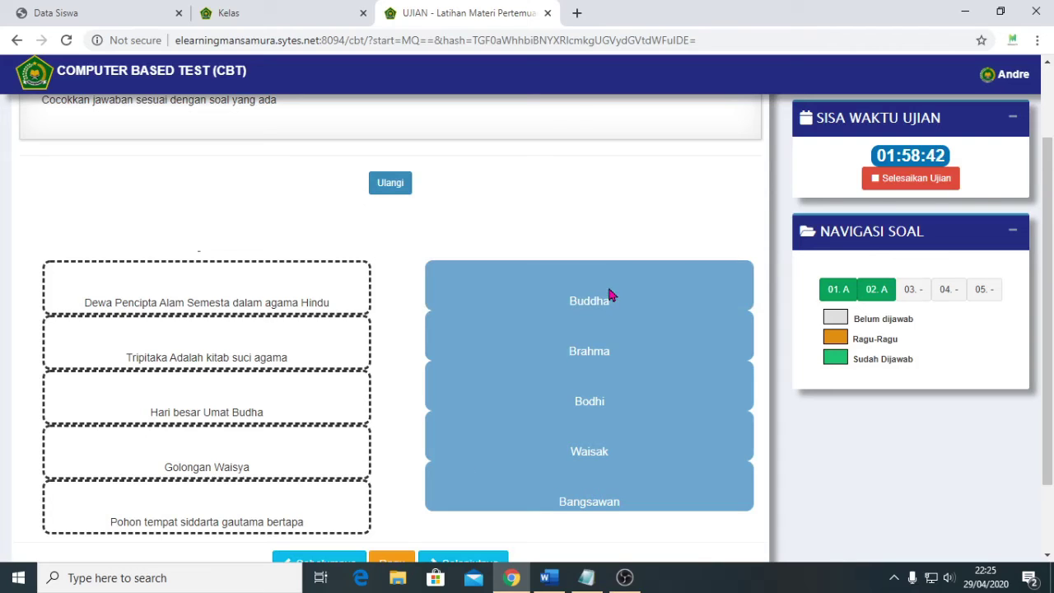
left_click_drag(610, 294, 479, 244)
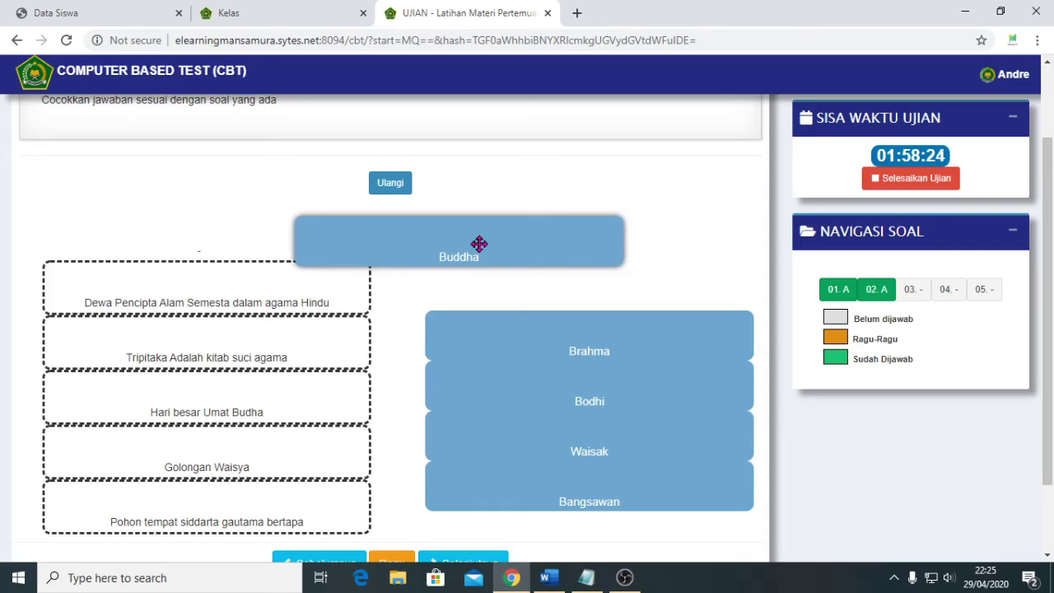
left_click_drag(479, 244, 236, 349)
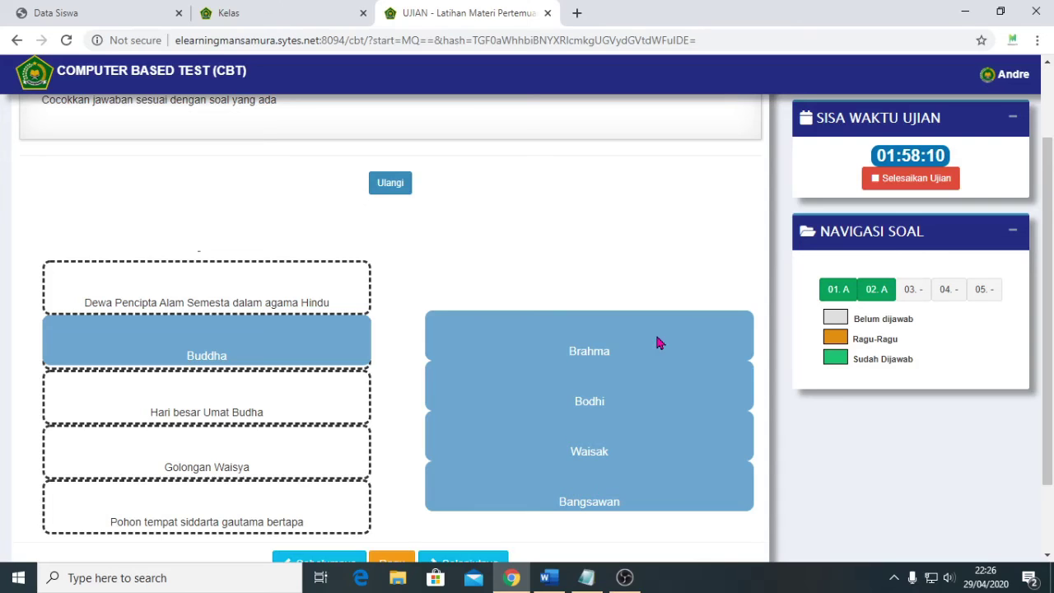
left_click_drag(657, 342, 274, 293)
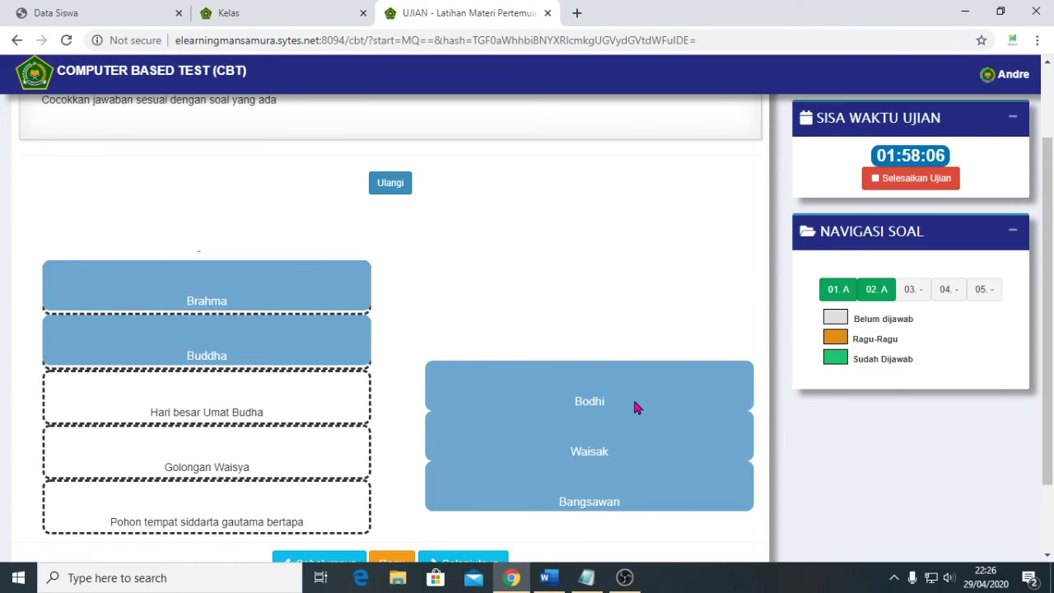
Match Bodhi to Hari besar Umat Budha, Waisak to Pohon tempat siddarta gautama bertapa and Bangsawan to Golongan Waisya, and proceed to question 4
left_click_drag(636, 407, 278, 425)
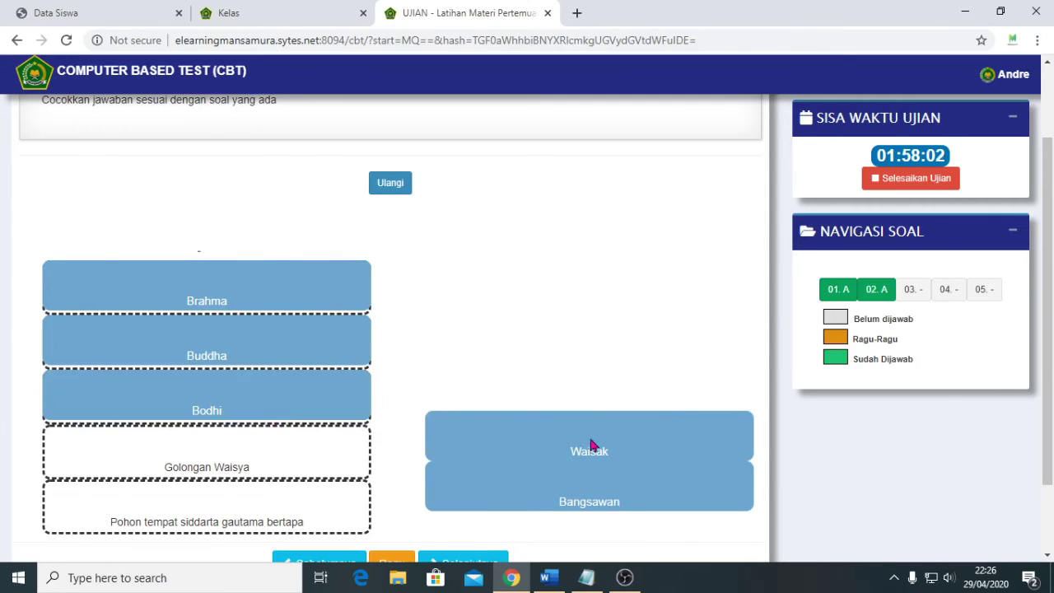
left_click_drag(666, 444, 282, 514)
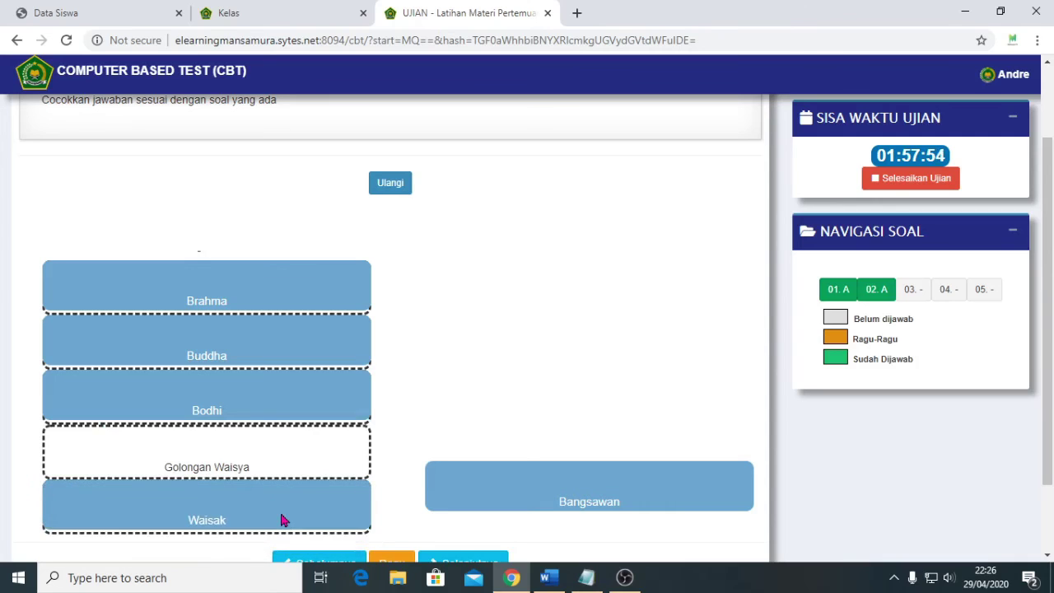
left_click_drag(668, 486, 290, 443)
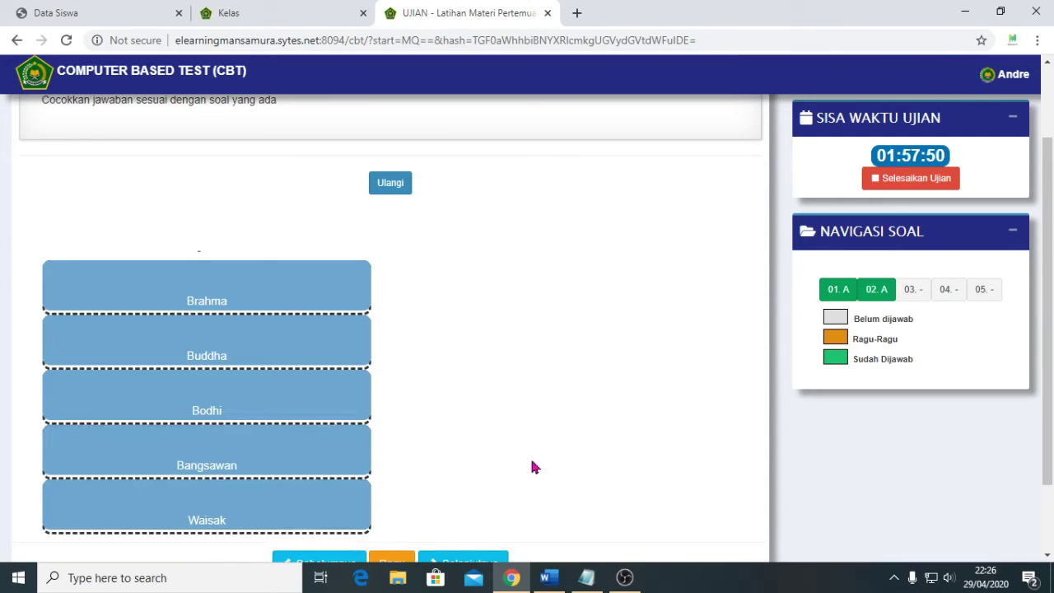
scroll(1052, 362, "down", 1)
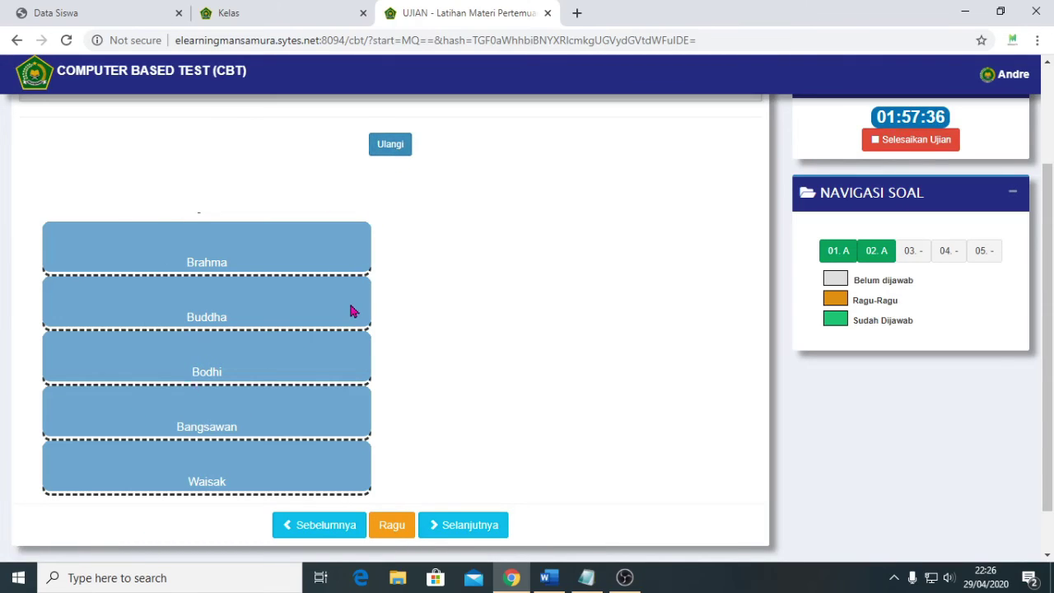
left_click(489, 526)
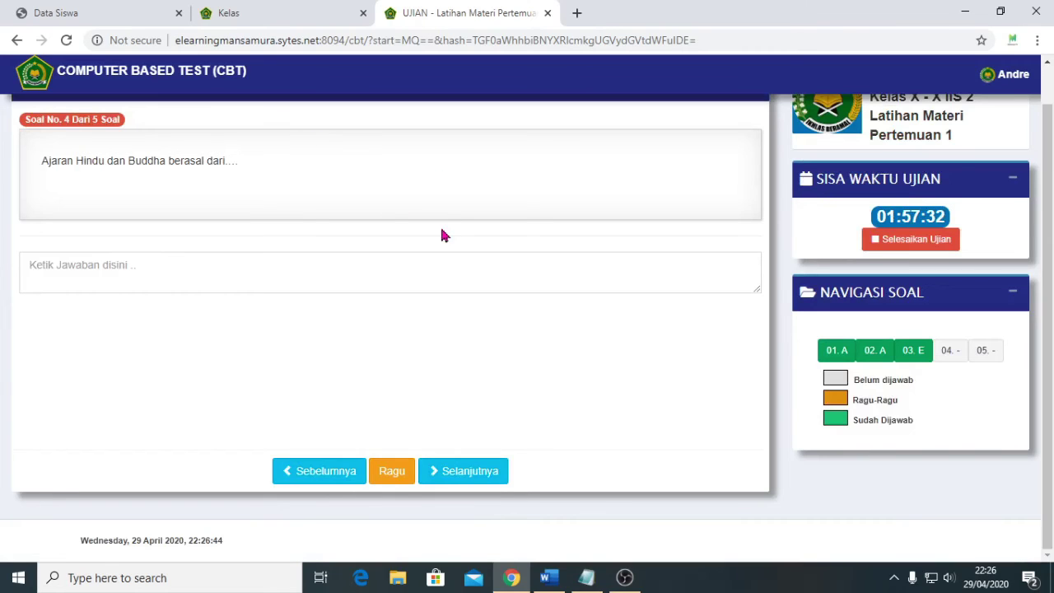
Answer short answer question 4 with "India" and proceed to question 5
left_click(291, 265)
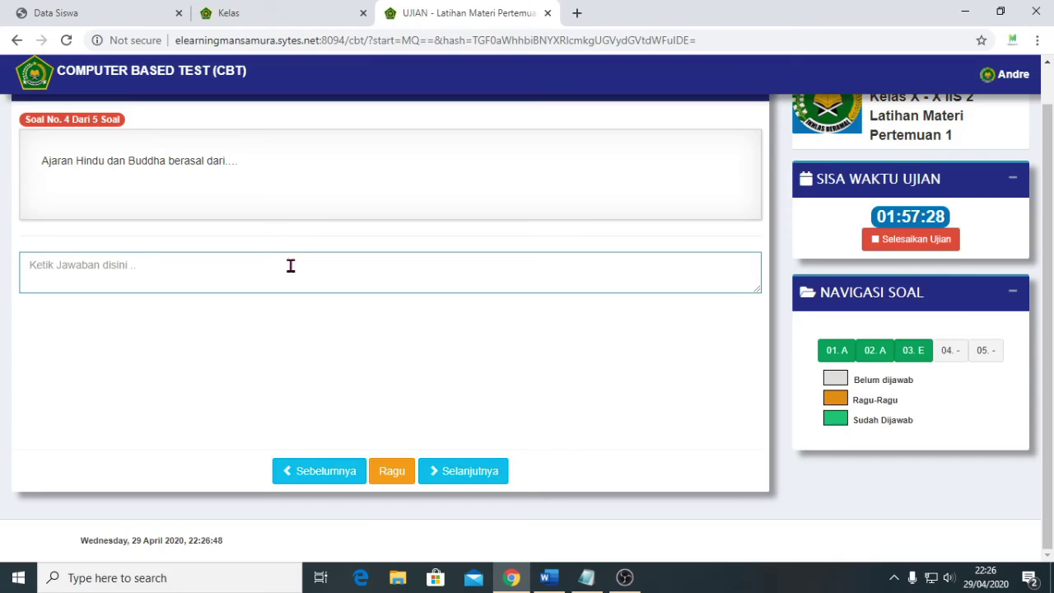
type("India")
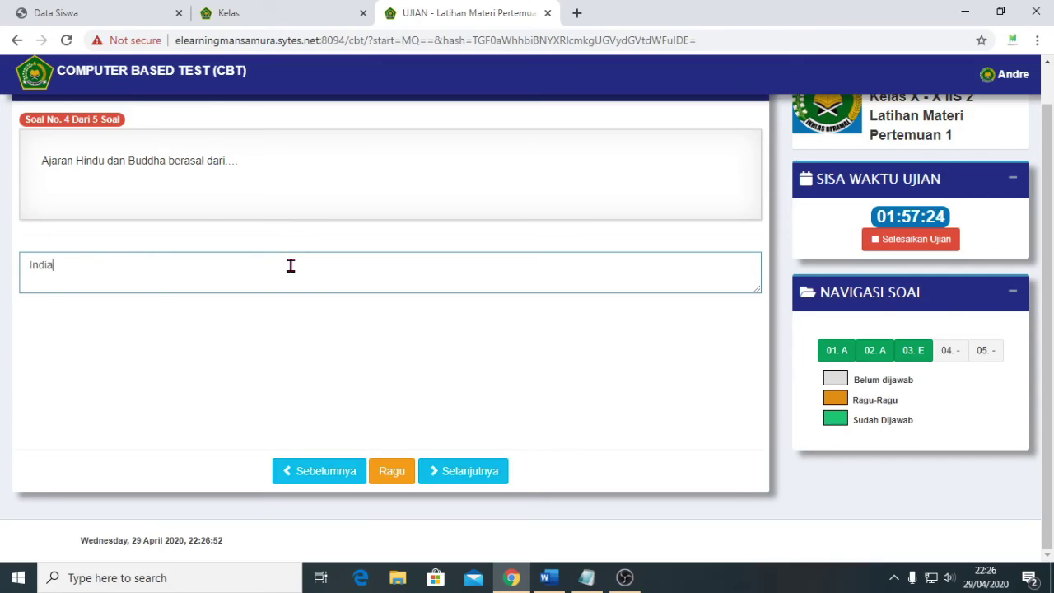
key("BackSpace")
key("BackSpace")
type("ihia")
left_click(477, 475)
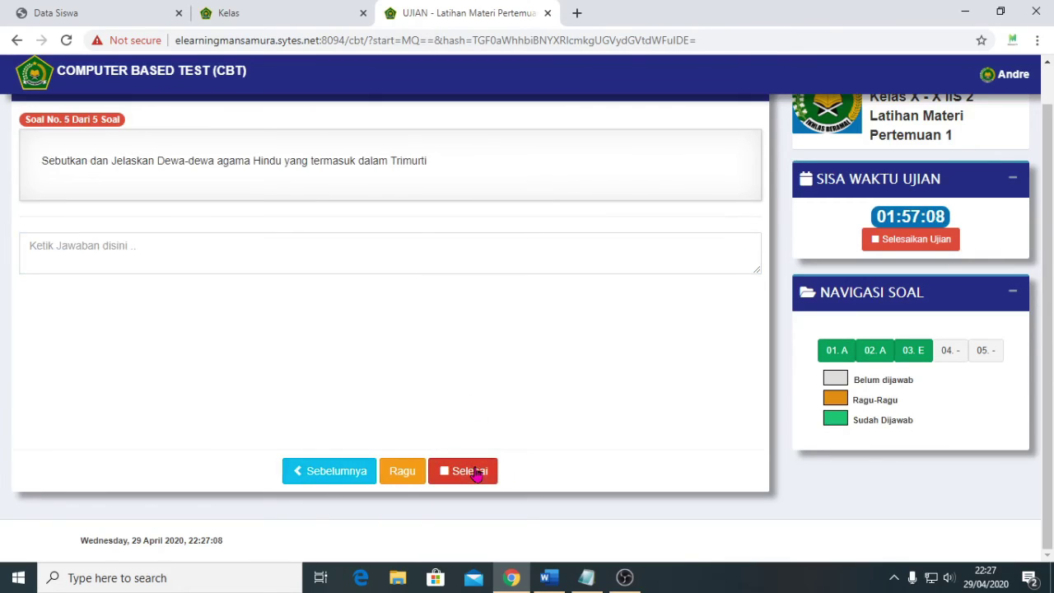
Write "1. Brahma pencipta alam semesta" as the first line of the essay answer to question 5
left_click(371, 262)
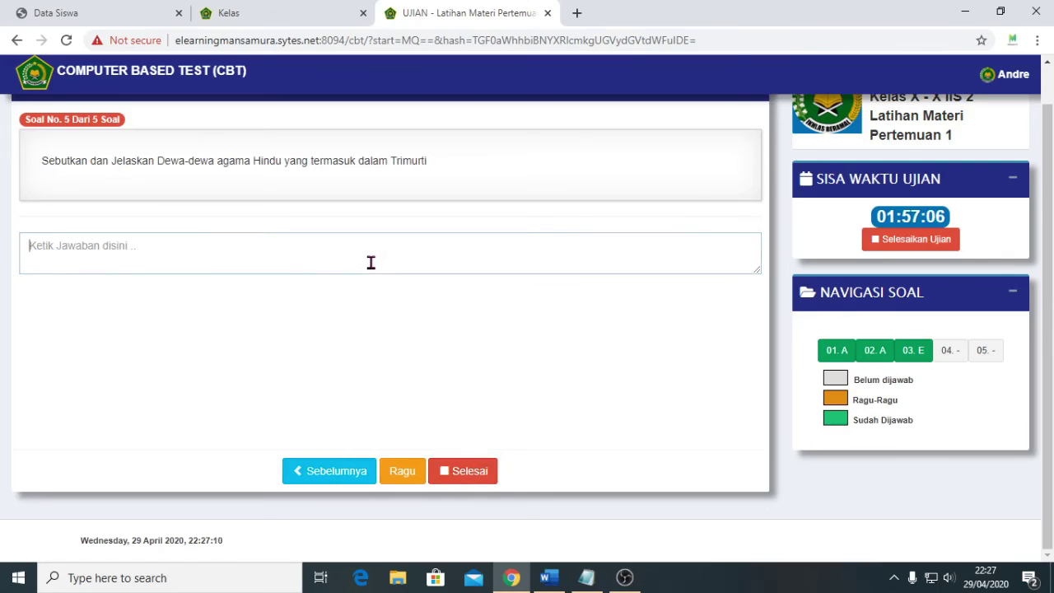
type("1. ")
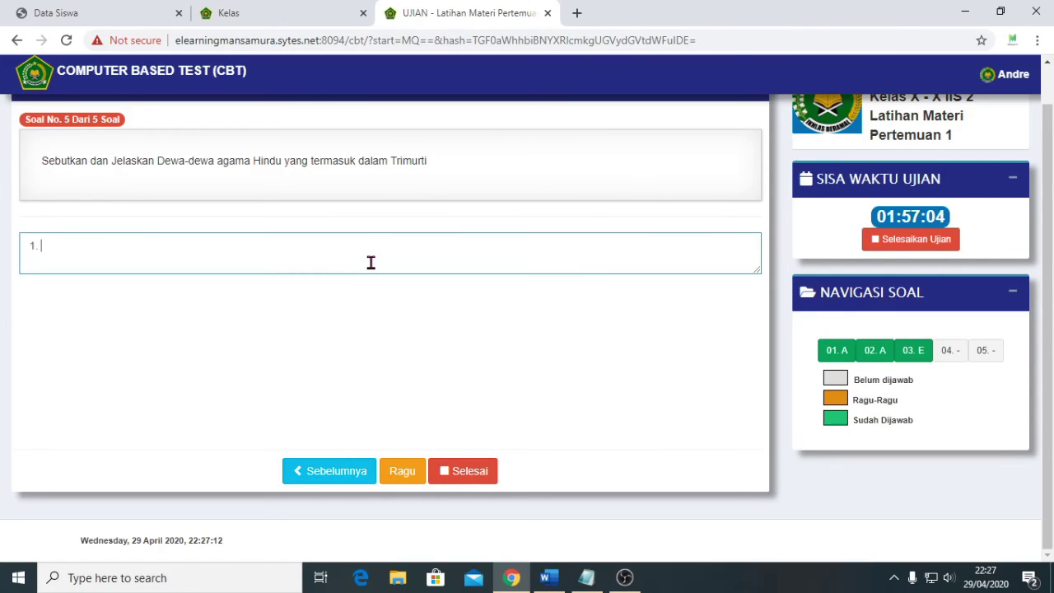
type("Brahma pencipt")
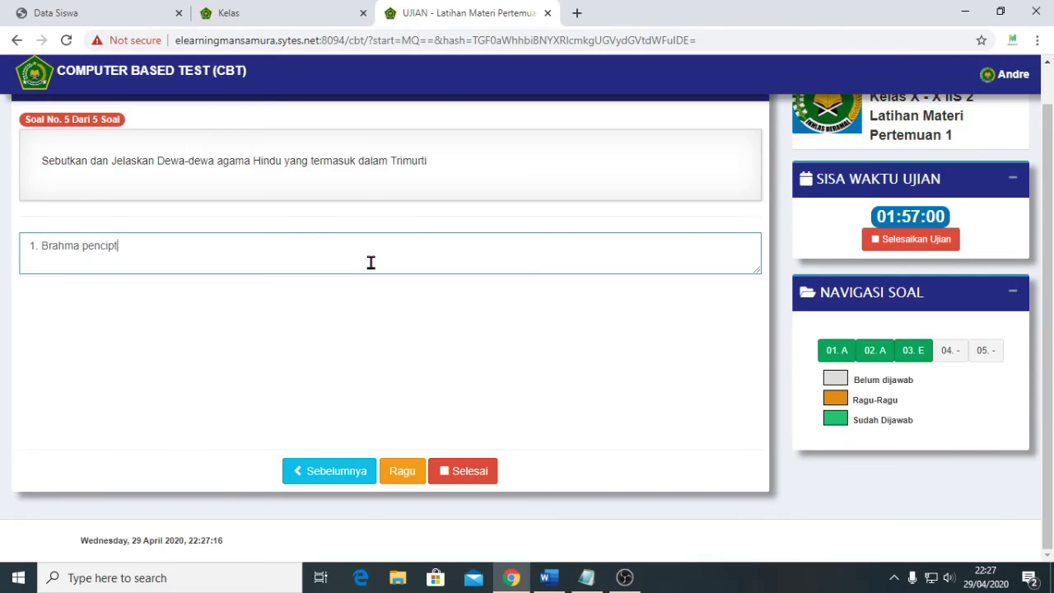
type("a alam sems")
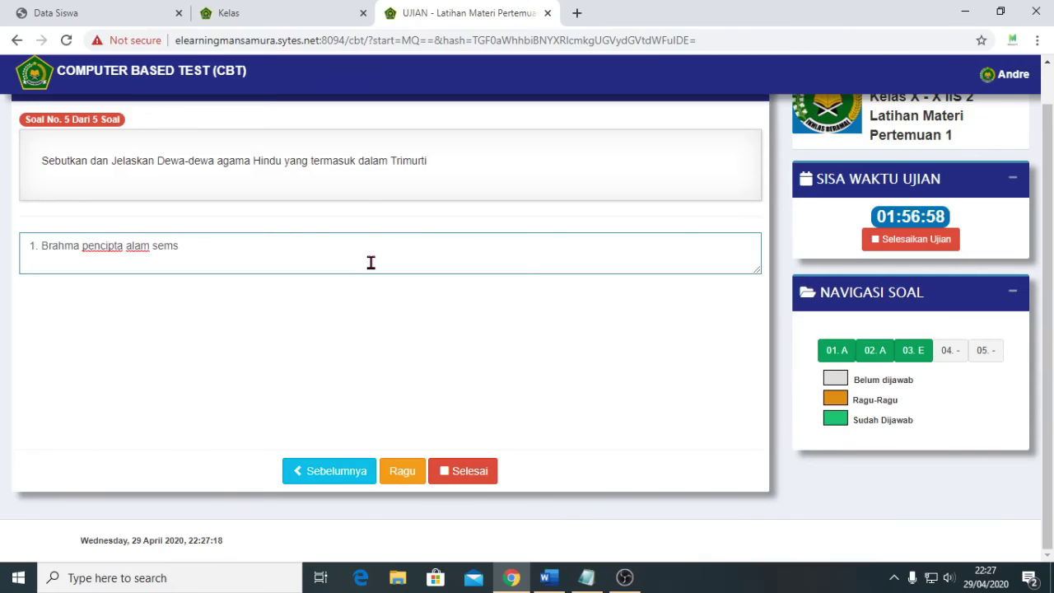
key("BackSpace")
type("esta")
Add "2. Wisnu penjaga alam semesta" as the second line of the essay answer to question 5
key("Return")
type("2")
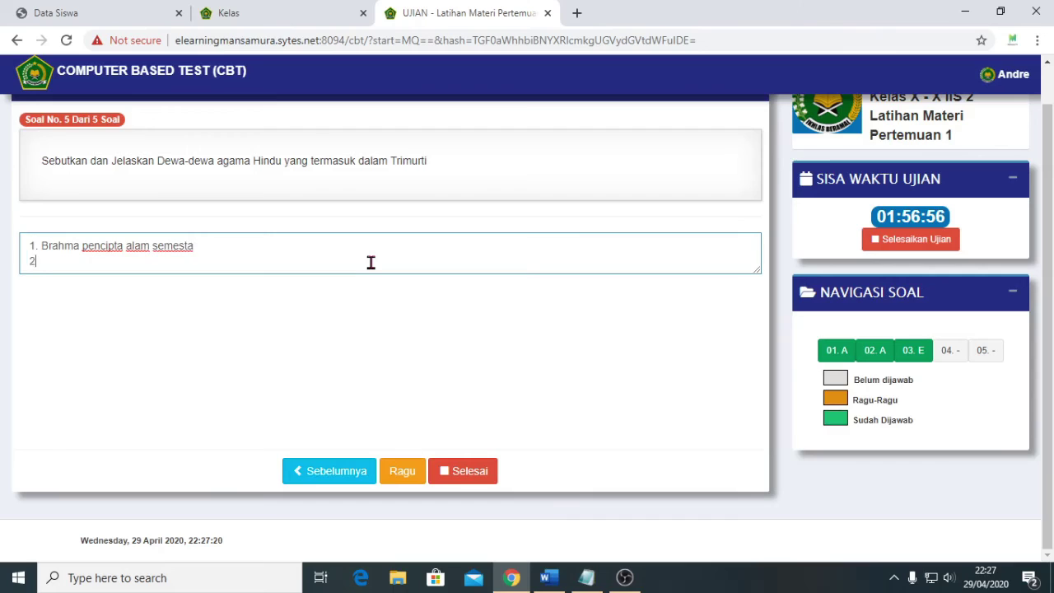
type(". Wisnu penaj")
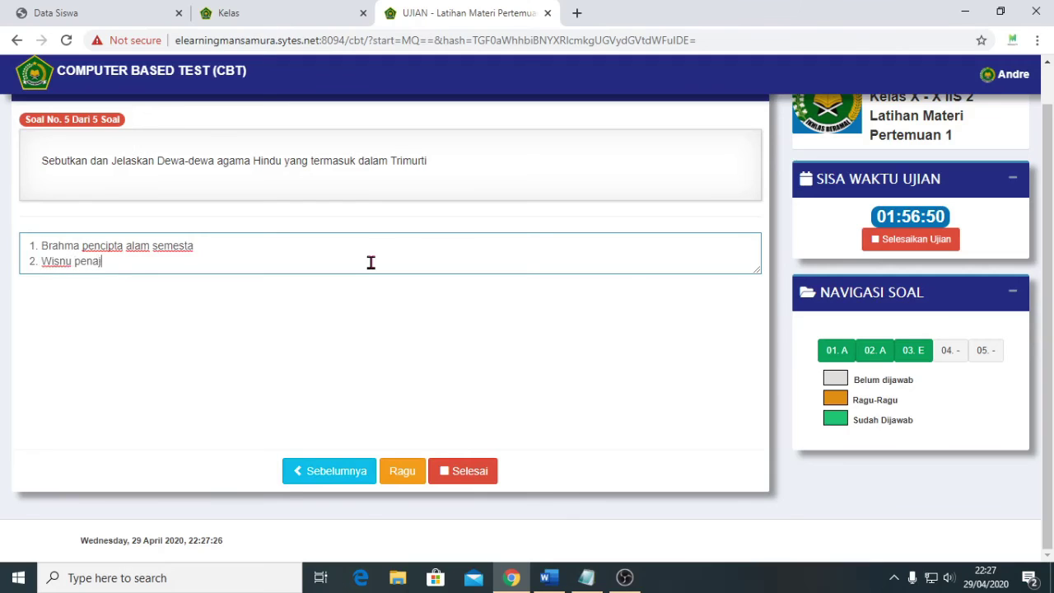
type("ag")
key("BackSpace")
type("jaga alam d")
key("BackSpace")
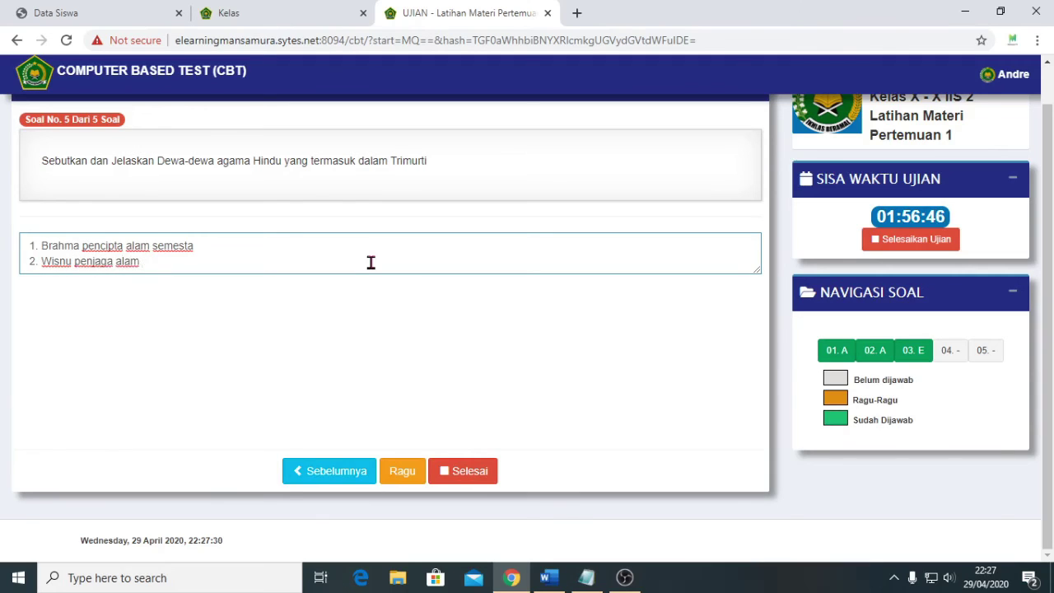
type("semesta")
Add "3. Syiwa pelebur dan penghancur alam semesta" as the third line of the essay answer
key("Return")
type("3. ")
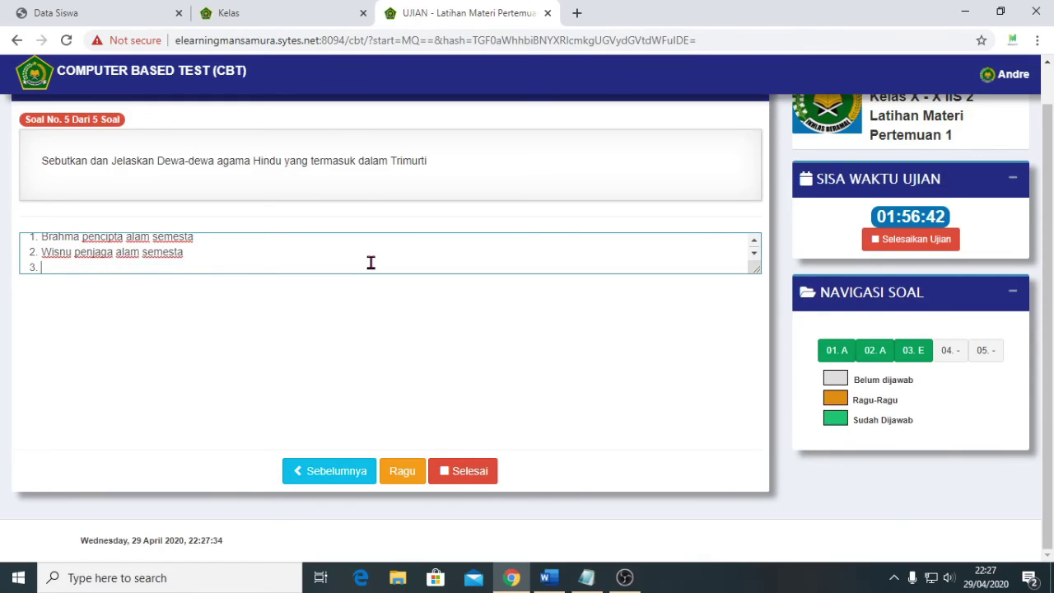
type("Syiwa pelebur dan peng")
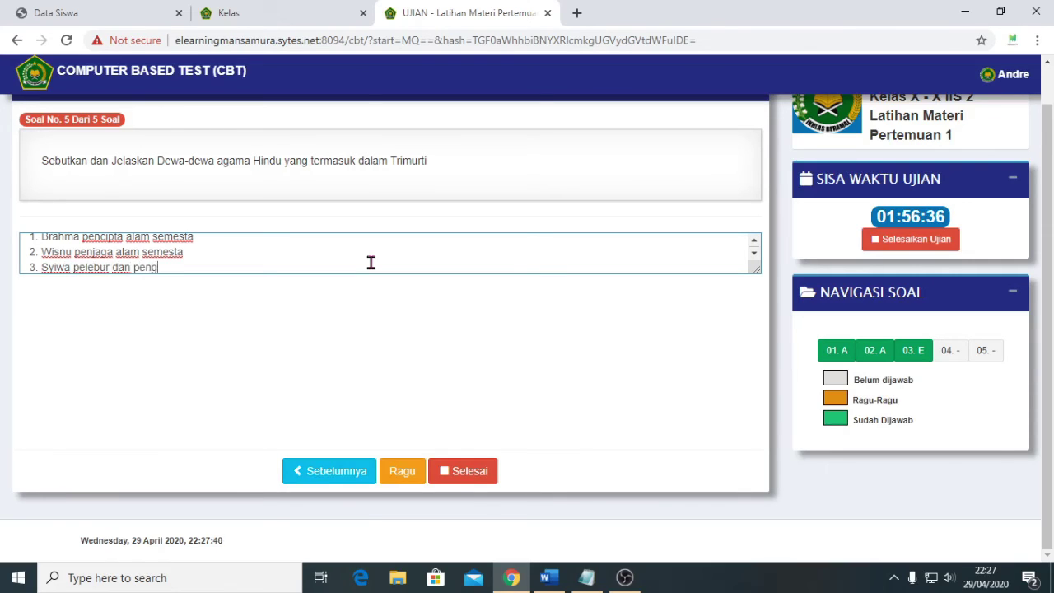
type("hancur alam se")
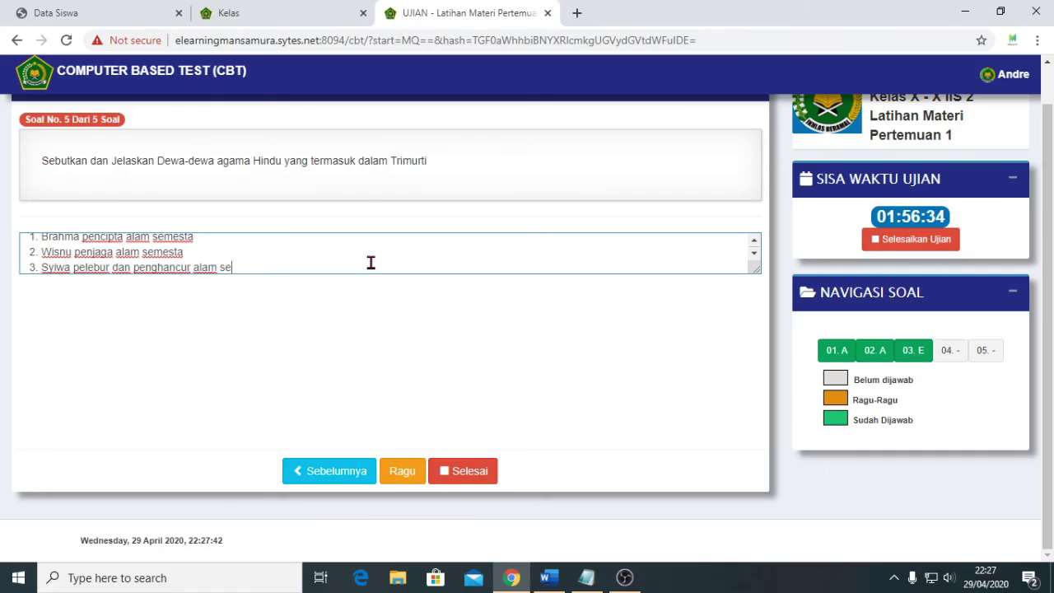
type("men")
type("ta")
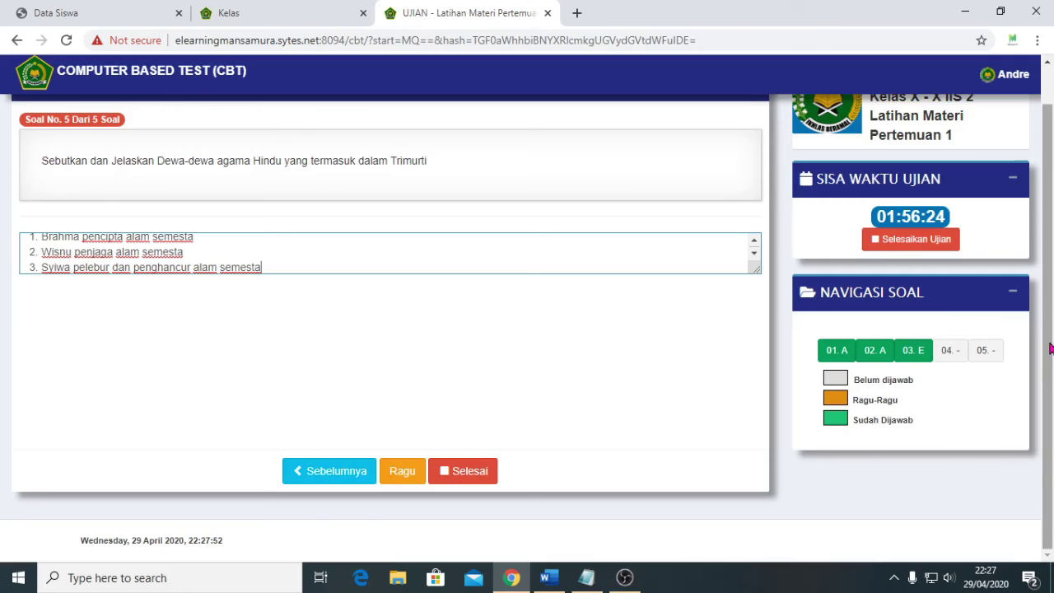
Mark question 5 as doubtful (Ragu), finish the exam and confirm ending it
left_click_drag(1051, 350, 1053, 272)
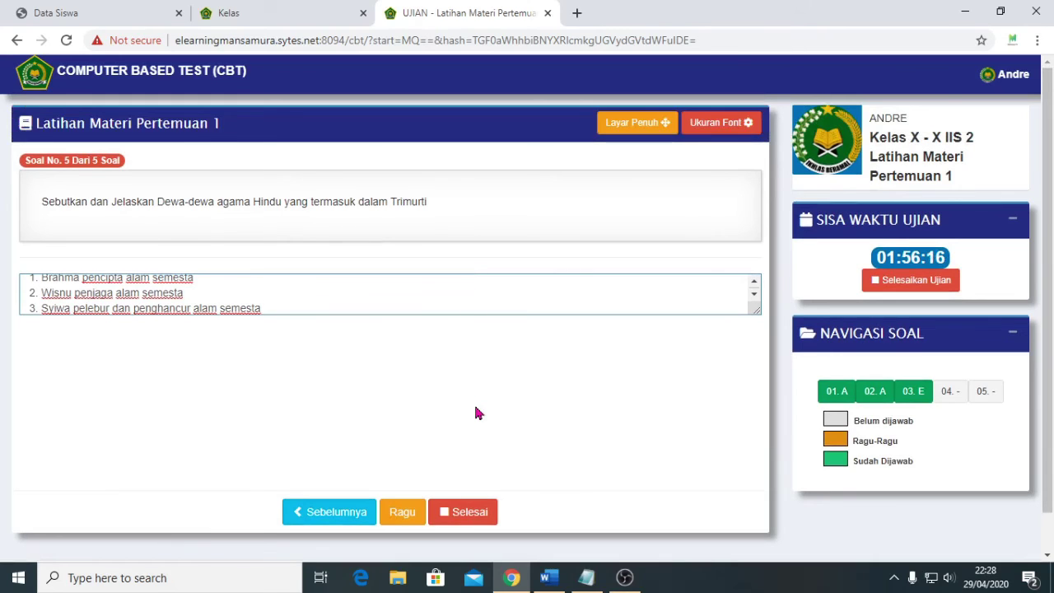
left_click(402, 512)
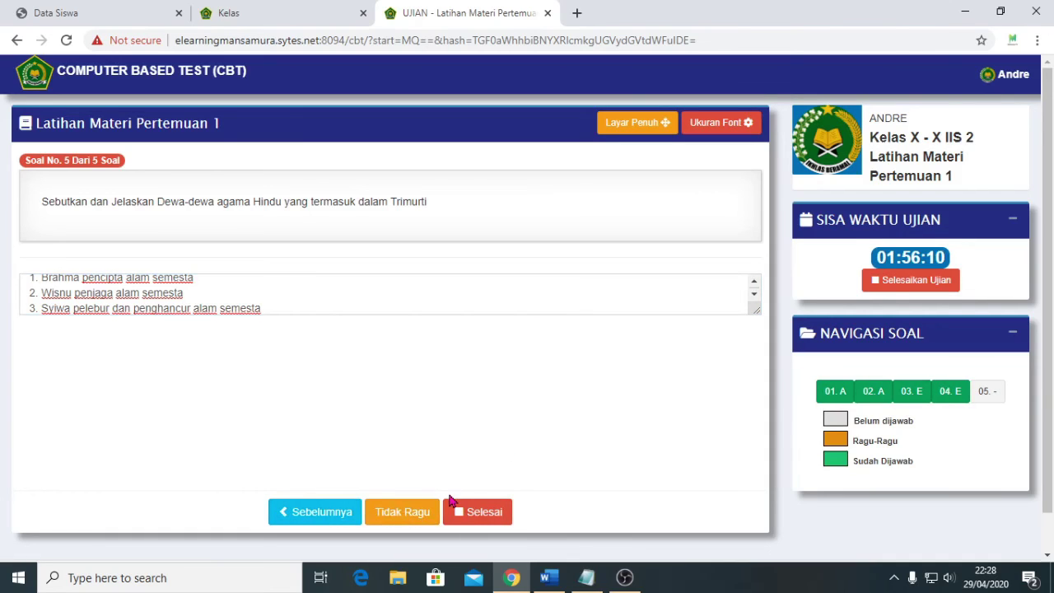
left_click(480, 526)
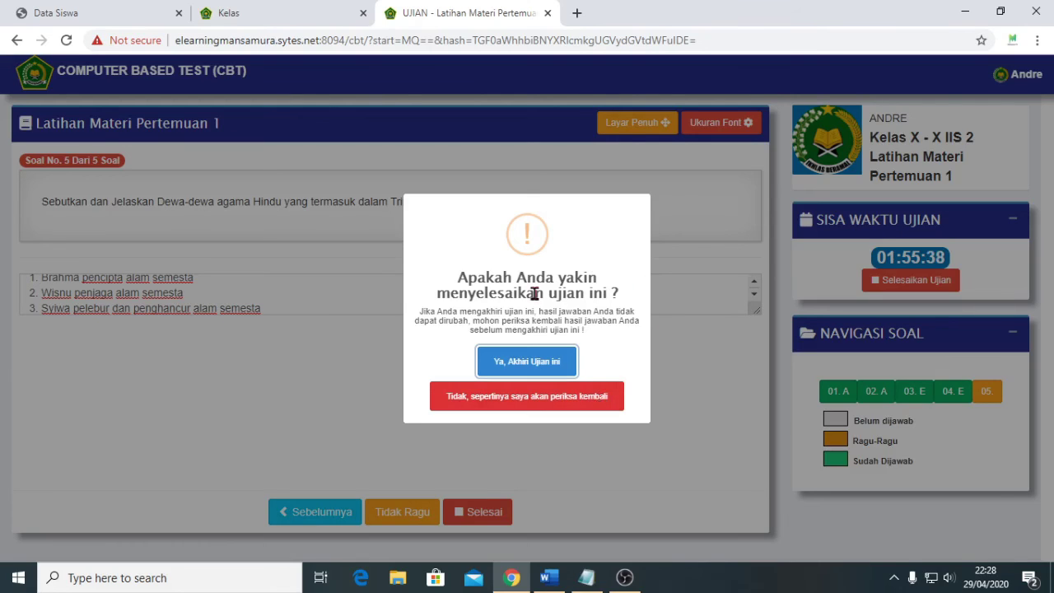
left_click(515, 362)
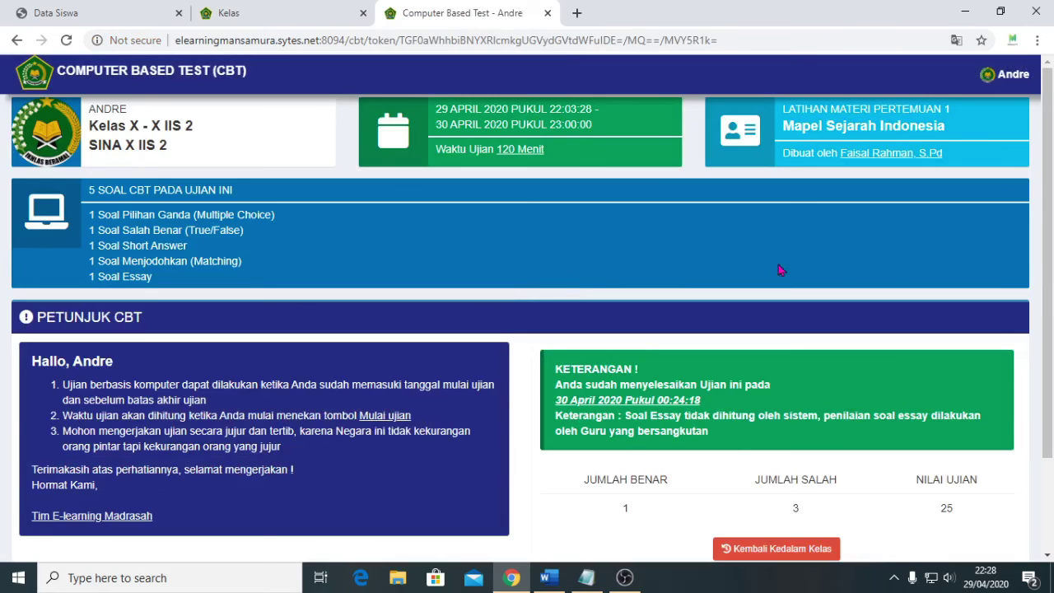
Review the completed exam's correct and wrong answer counts and score, and return to the class CBT list
left_click_drag(1053, 264, 1052, 356)
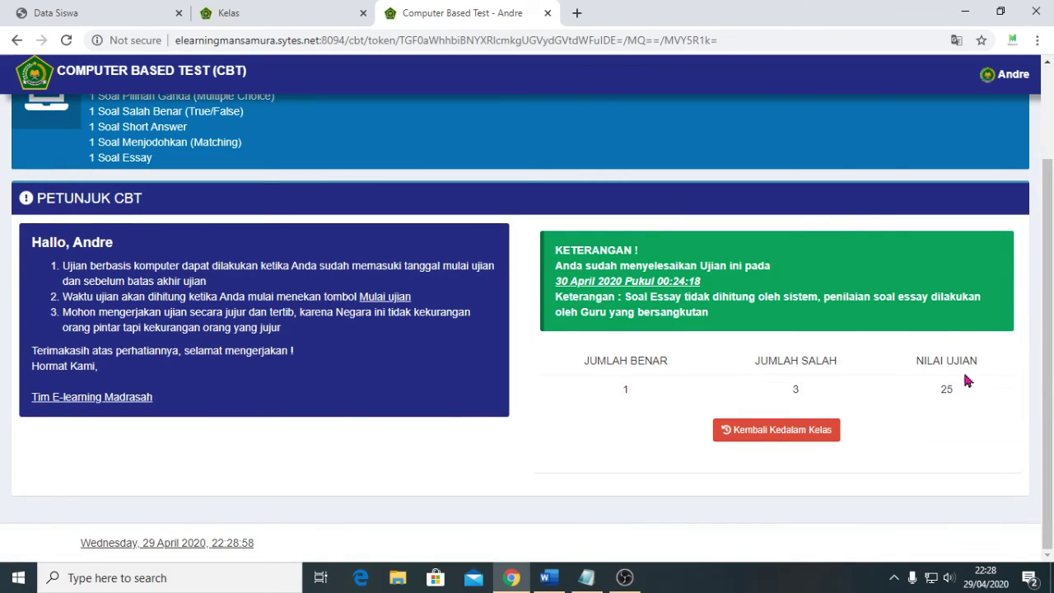
scroll(920, 440, "up", 1)
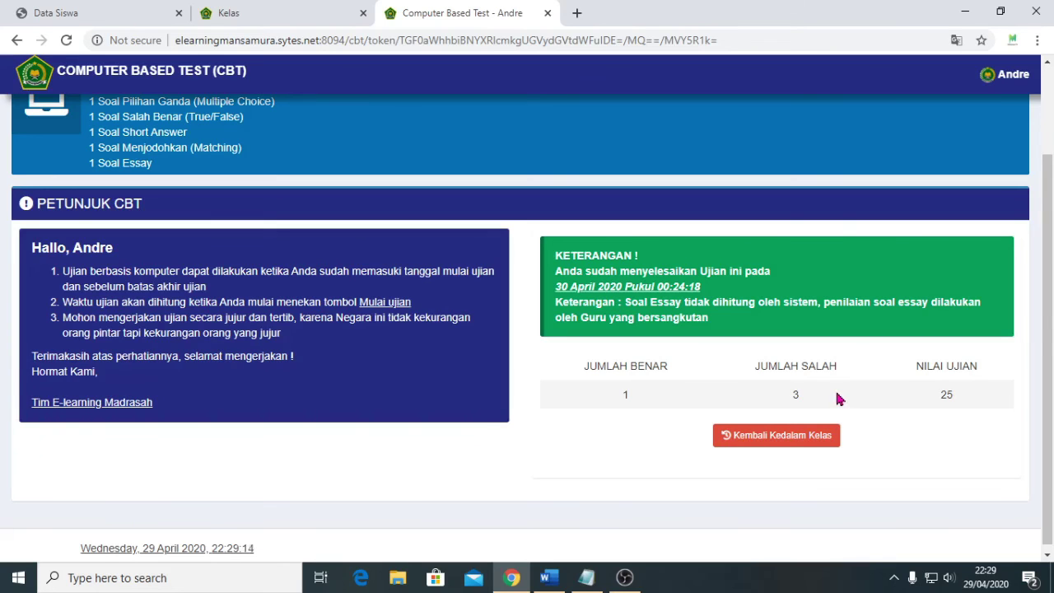
left_click_drag(1050, 244, 1052, 216)
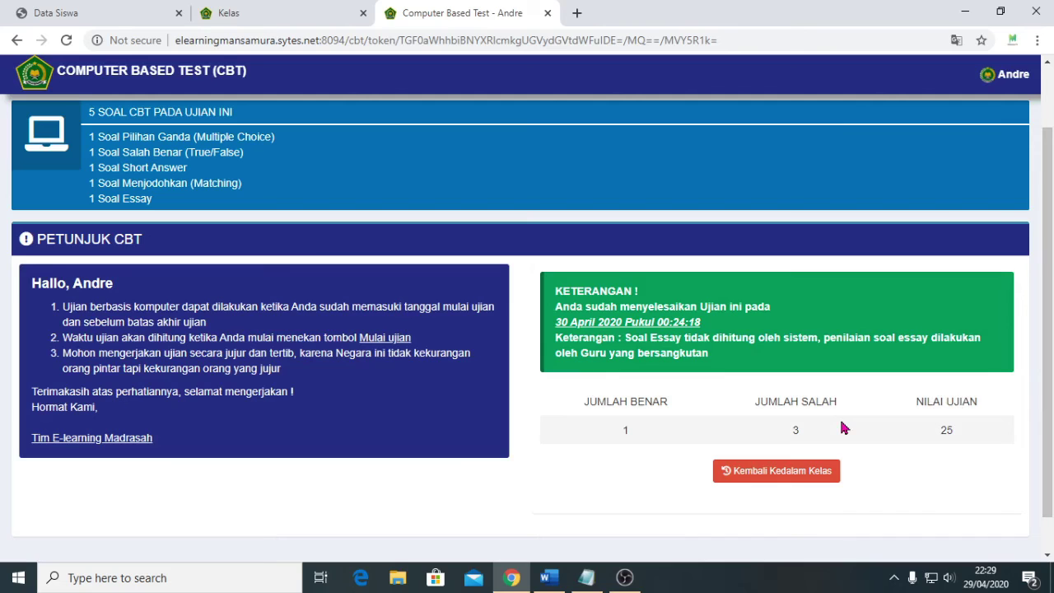
left_click_drag(1048, 350, 1047, 249)
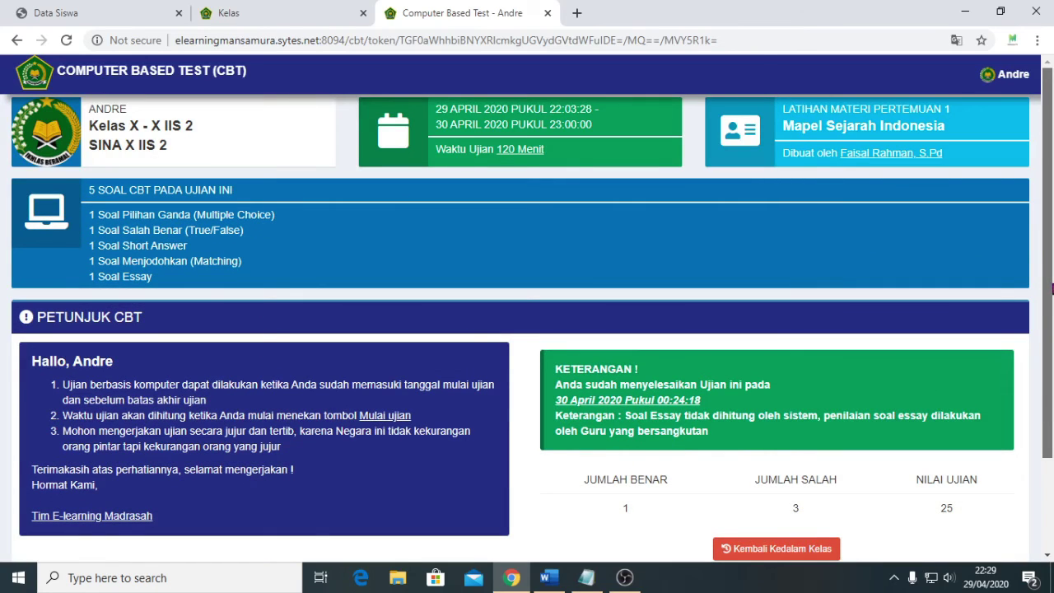
left_click_drag(1051, 292, 1052, 352)
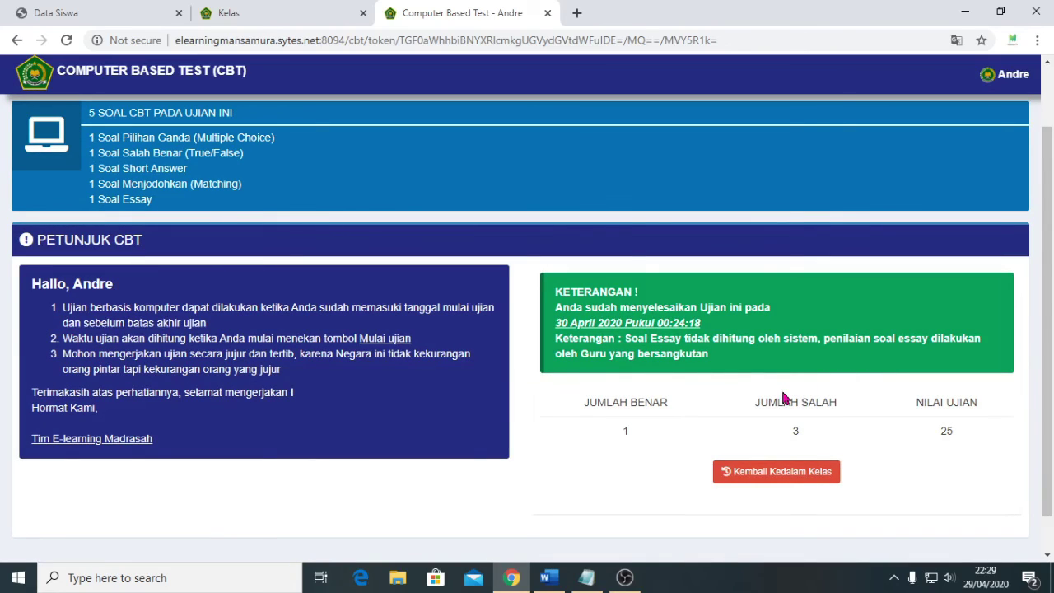
left_click(795, 475)
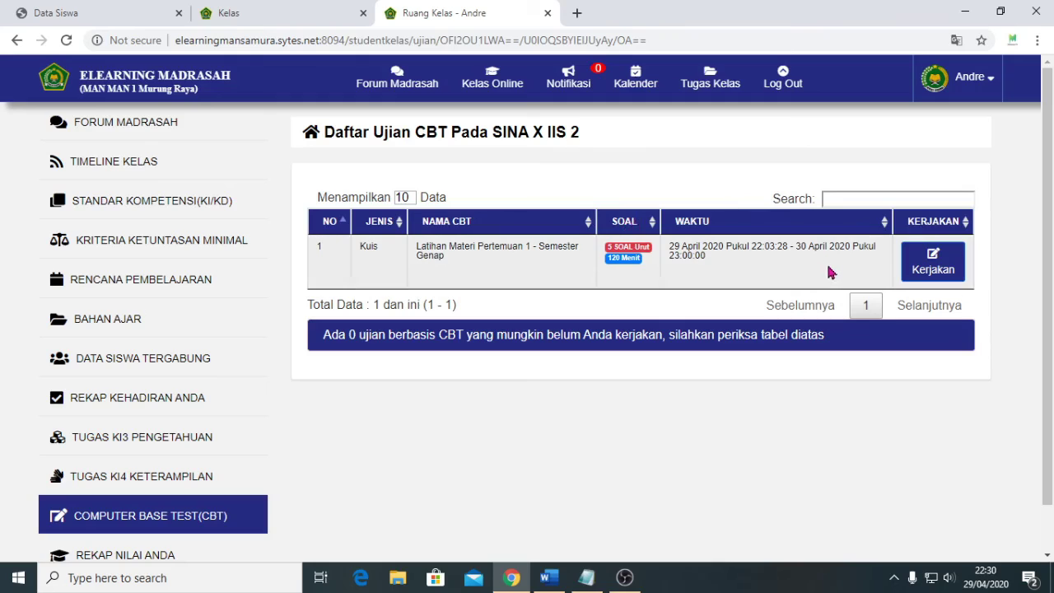
Reopen the completed Latihan Materi Pertemuan 1 quiz to check its result, and go back to the class
left_click(952, 282)
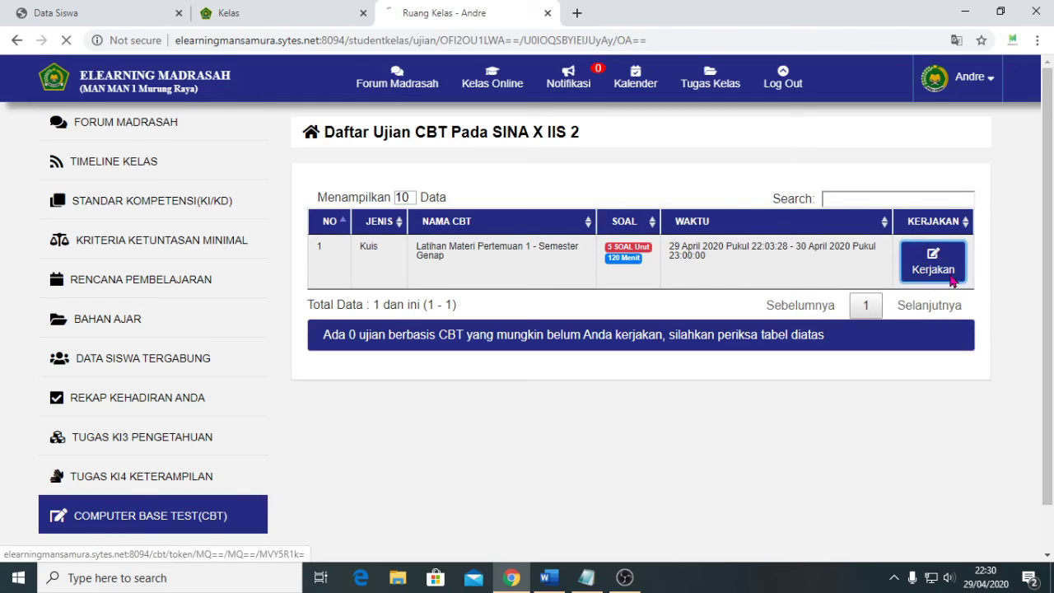
scroll(951, 281, "down", 2)
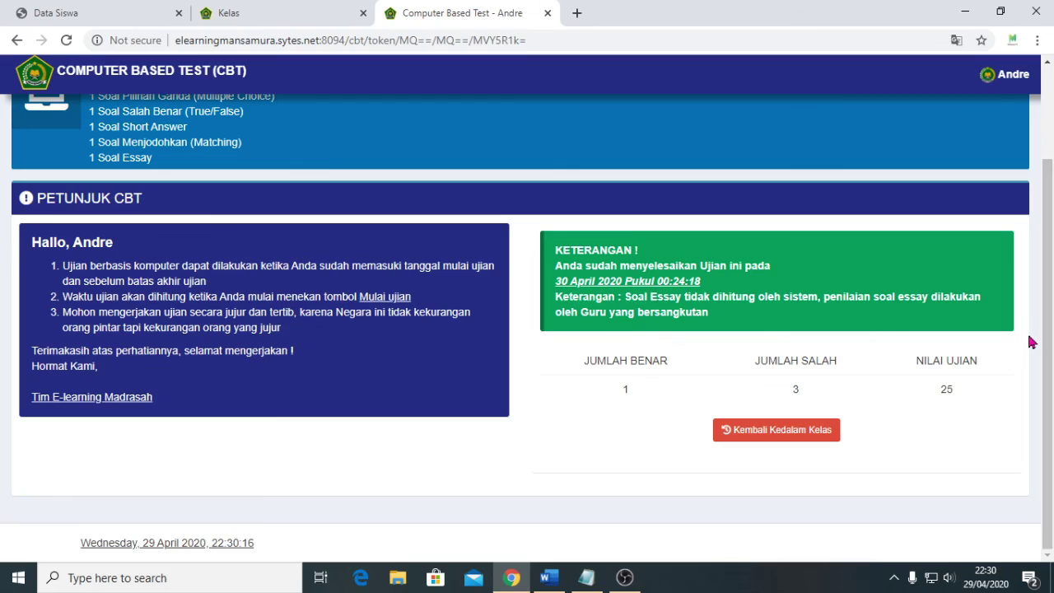
left_click(776, 429)
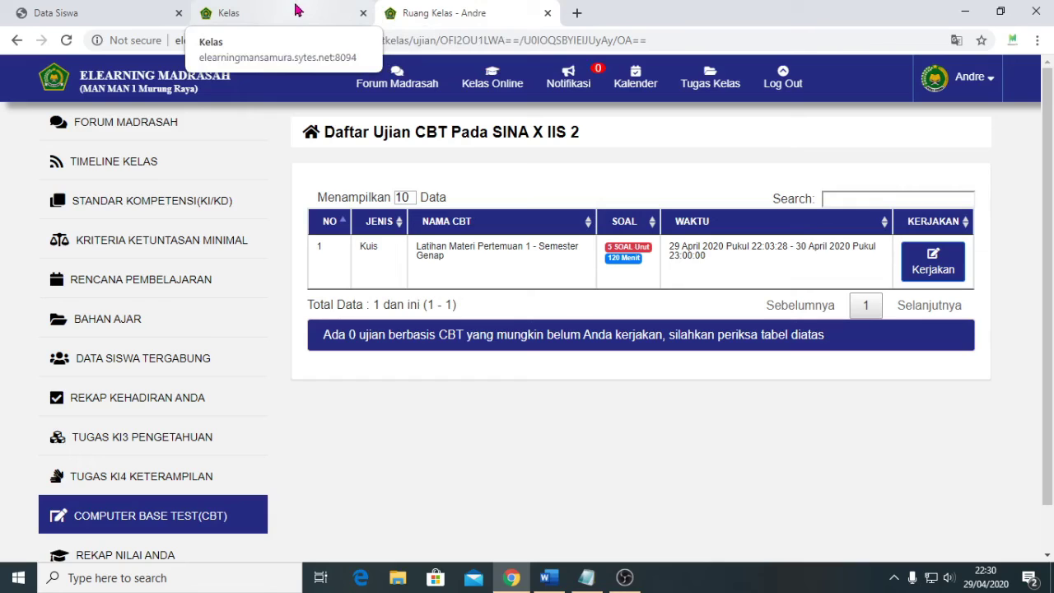
Switch to the teacher's class page and check the notifications about students taking the exam
left_click(297, 10)
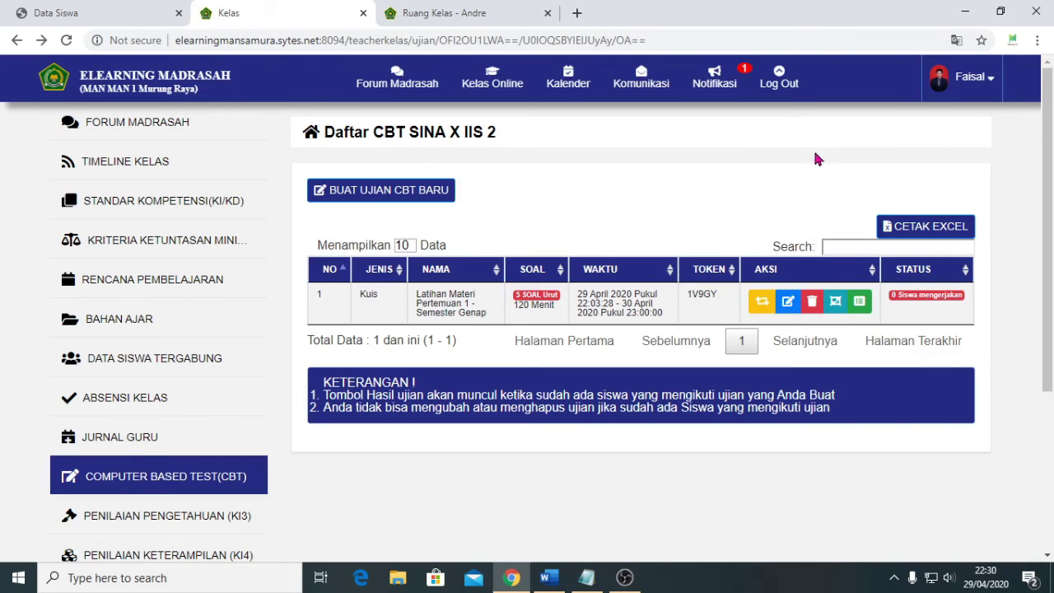
left_click(725, 92)
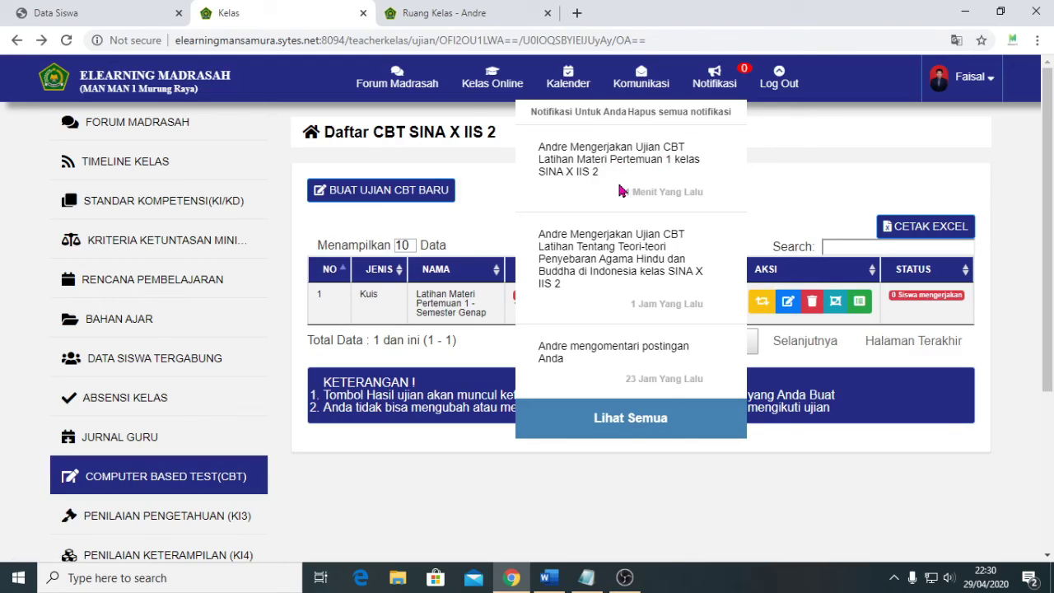
left_click(722, 84)
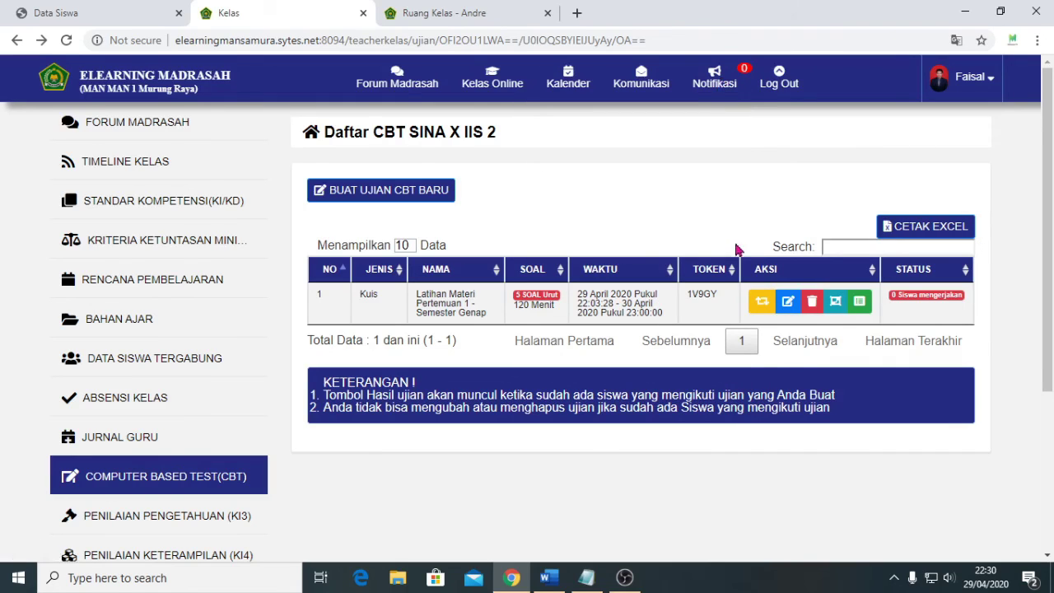
Open the item analysis of Latihan Materi Pertemuan 1 and examine the student's score and short answer response
left_click(834, 309)
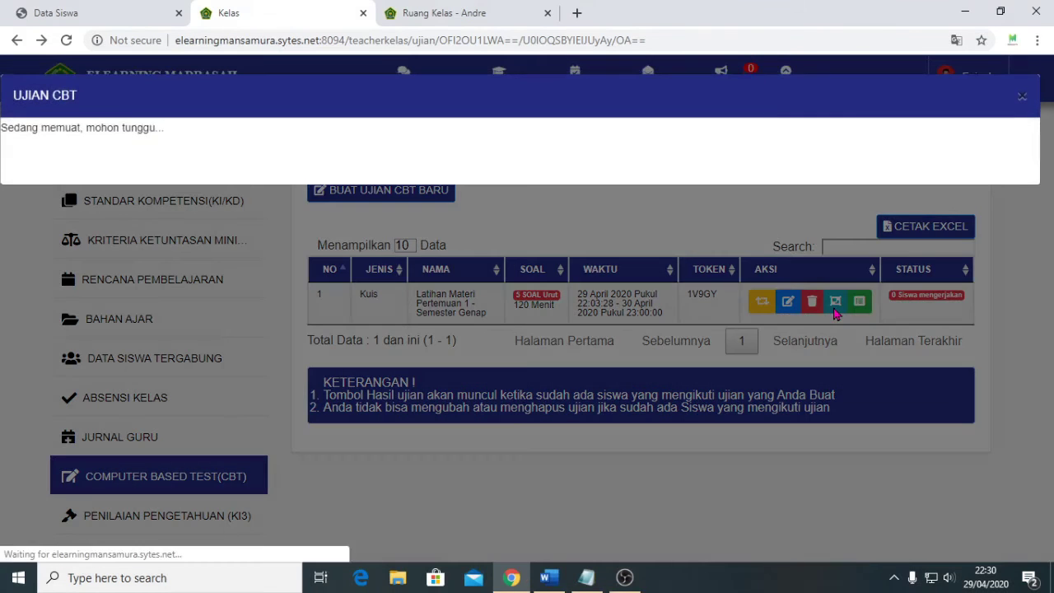
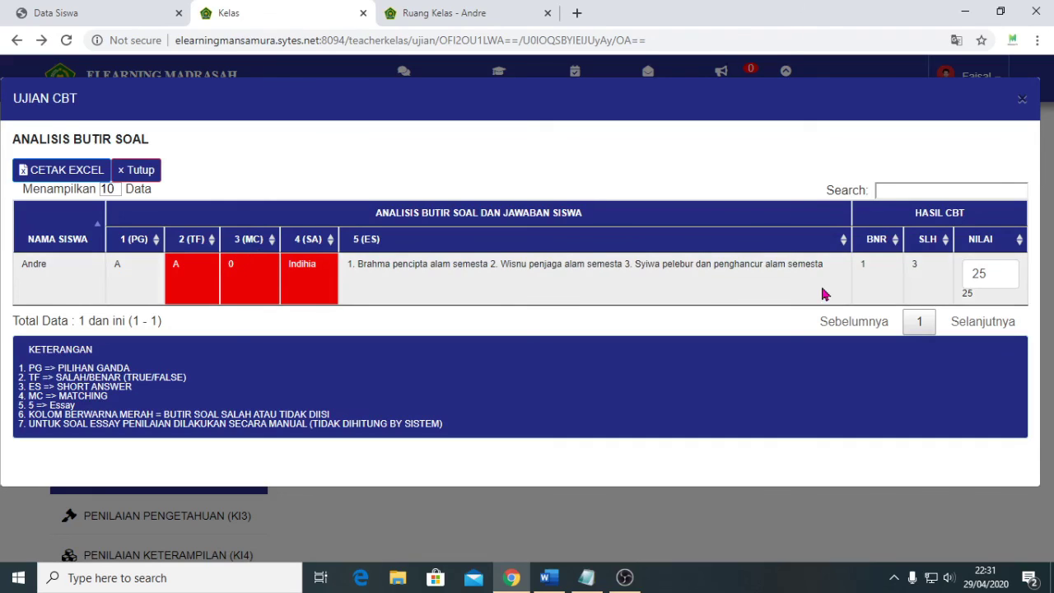
left_click_drag(978, 275, 993, 274)
left_click(993, 274)
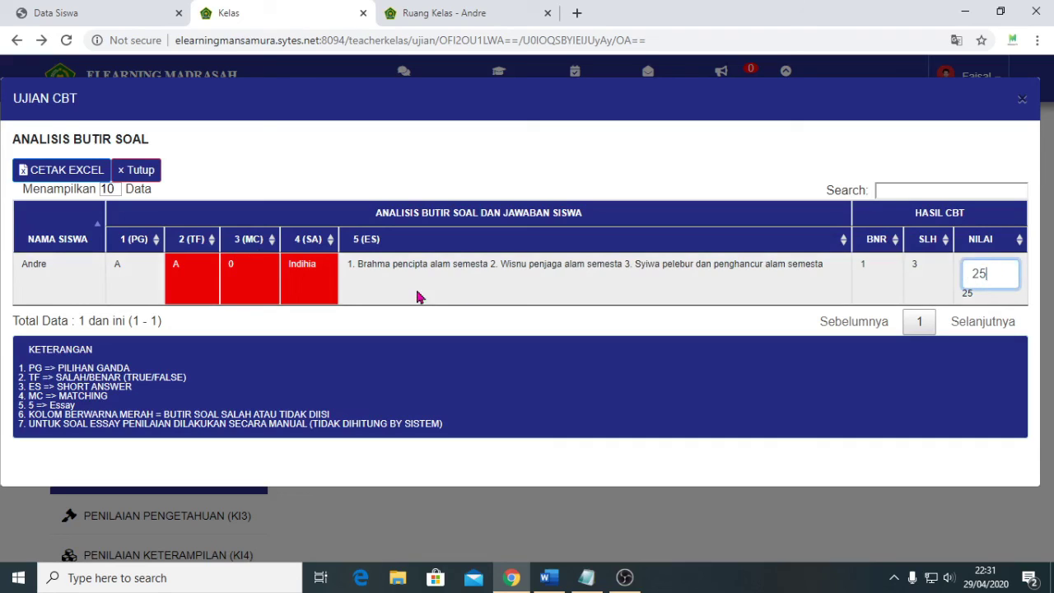
left_click(323, 271)
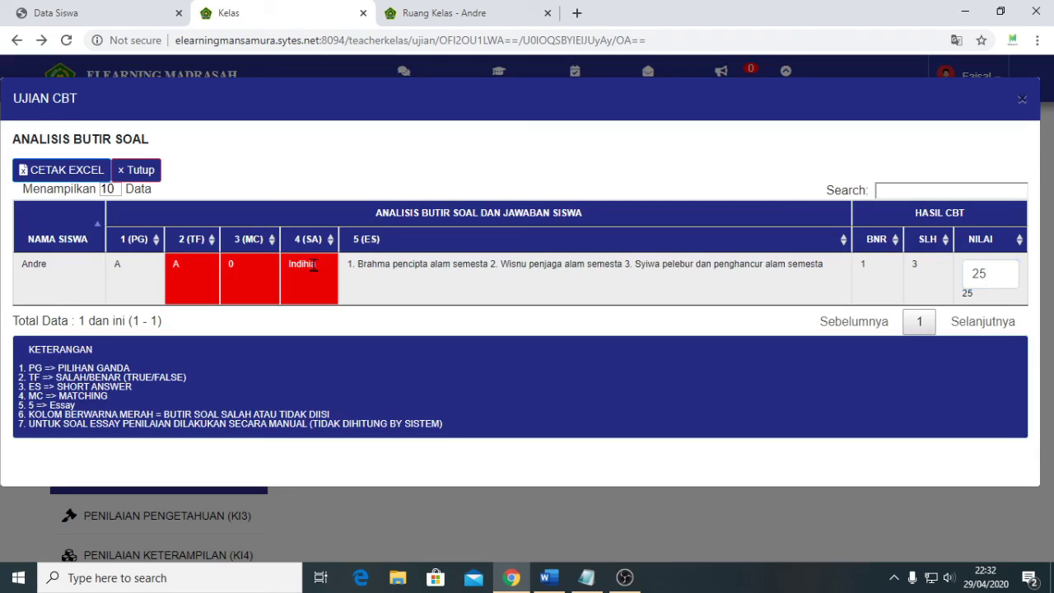
left_click_drag(291, 265, 328, 274)
left_click(328, 273)
left_click_drag(290, 264, 321, 271)
left_click(292, 264)
Edit the student's NILAI score in the item analysis, replacing one digit with 4
left_click(980, 276)
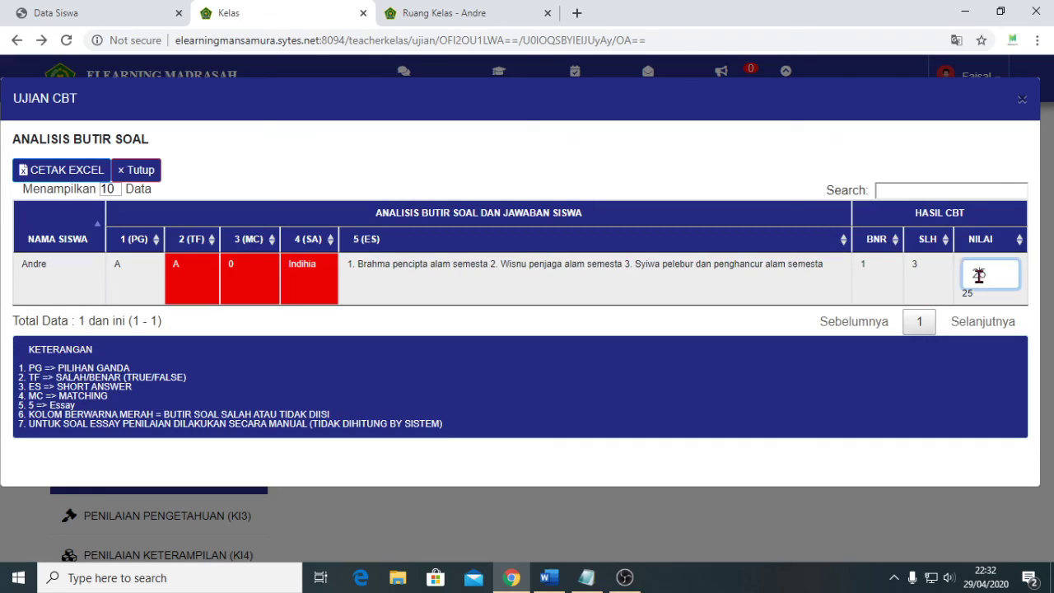
key("BackSpace")
type("4")
Switch to Notepad and place the text cursor after ESSAY in the list of question types
left_click(588, 580)
left_click(814, 334)
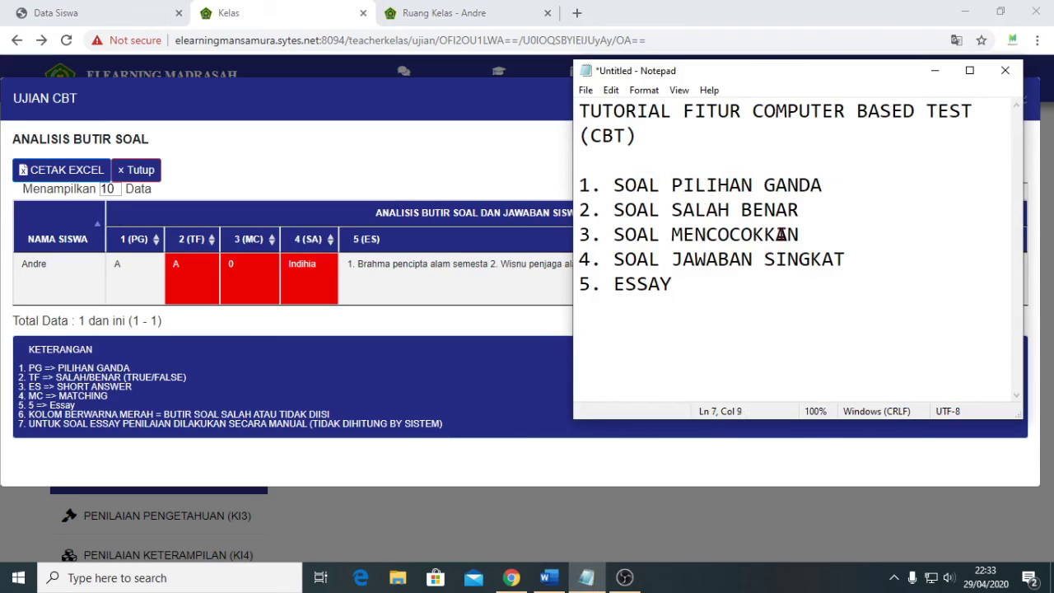